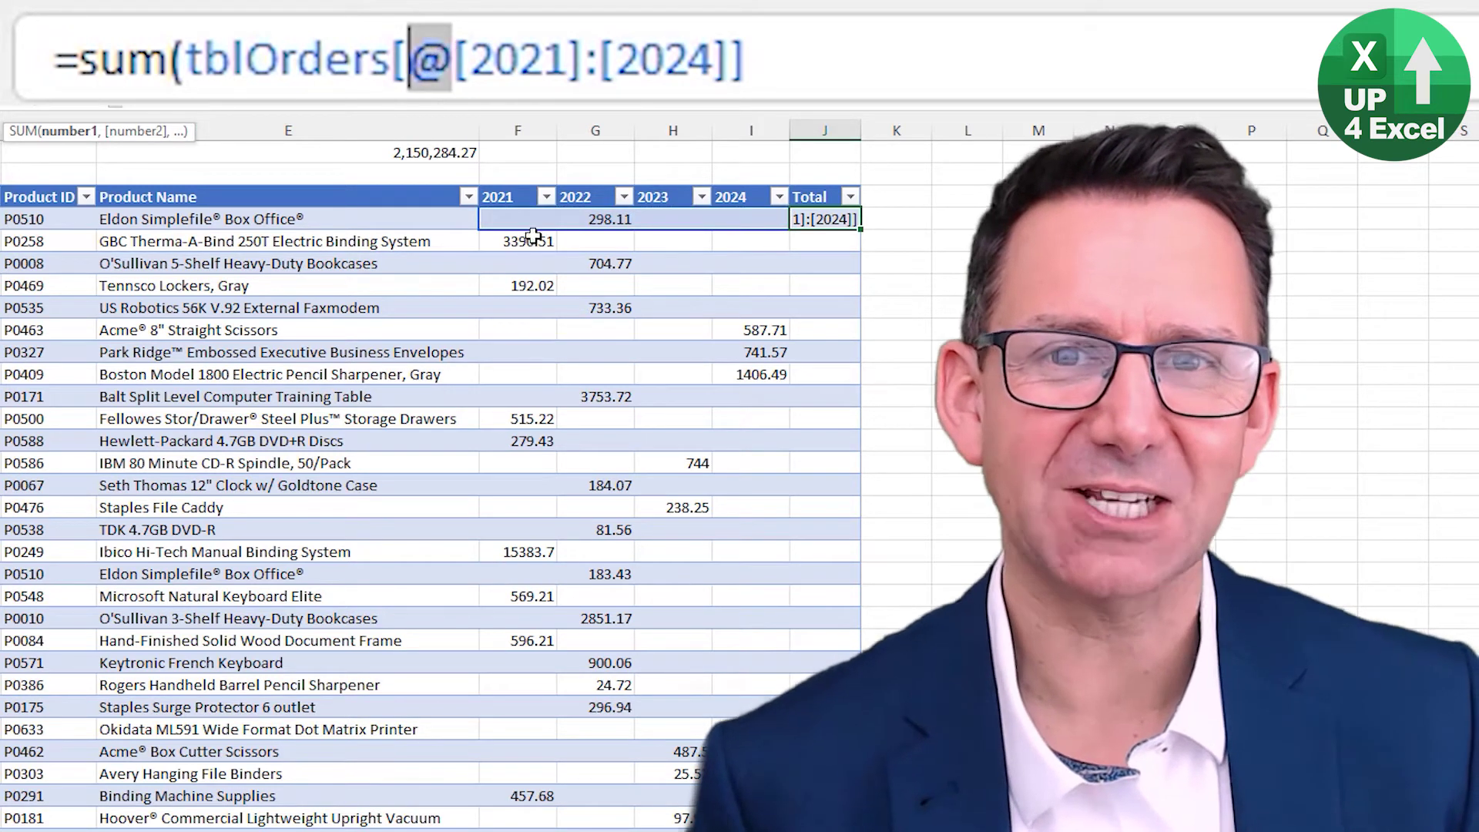
Step: Rewrite the Total formula to add this row's 2021, 2022, 2023 and 2024 values
{"action": "key", "text": "End"}
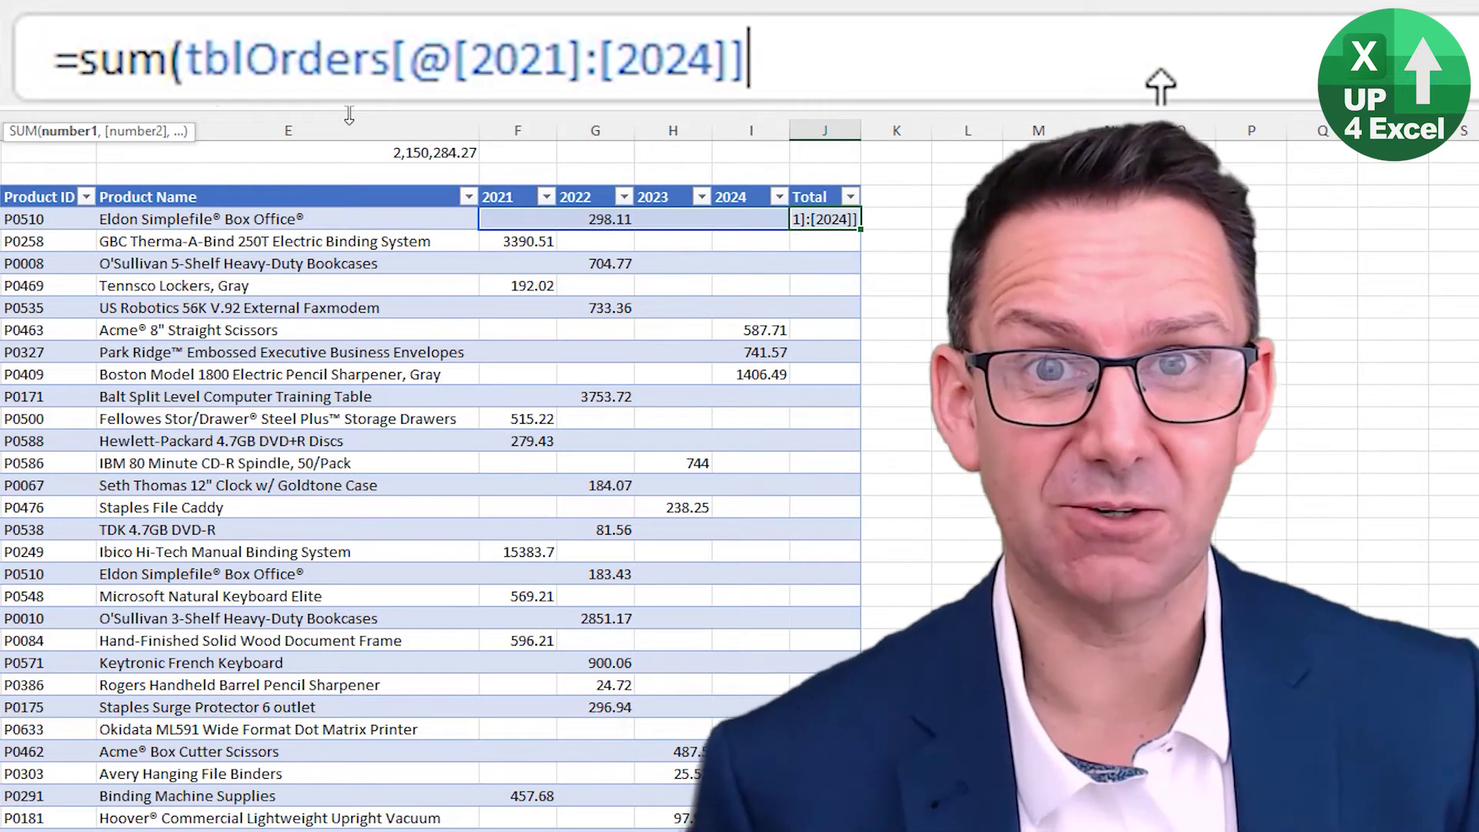
{"action": "key", "text": "shift+Left"}
{"action": "key", "text": "shift+Left"}
{"action": "key", "text": "shift+Left"}
{"action": "key", "text": "shift+Left"}
{"action": "key", "text": "shift+Left"}
{"action": "key", "text": "shift+Left"}
{"action": "key", "text": "shift+Left"}
{"action": "key", "text": "shift+Left"}
{"action": "key", "text": "shift+Left"}
{"action": "key", "text": "shift+Left"}
{"action": "key", "text": "shift+Left"}
{"action": "key", "text": "shift+Left"}
{"action": "key", "text": "shift+Left"}
{"action": "key", "text": "shift+Left"}
{"action": "key", "text": "shift+Left"}
{"action": "key", "text": "shift+Left"}
{"action": "key", "text": "shift+Left"}
{"action": "key", "text": "shift+Left"}
{"action": "key", "text": "shift+Left"}
{"action": "key", "text": "shift+Left"}
{"action": "key", "text": "BackSpace"}
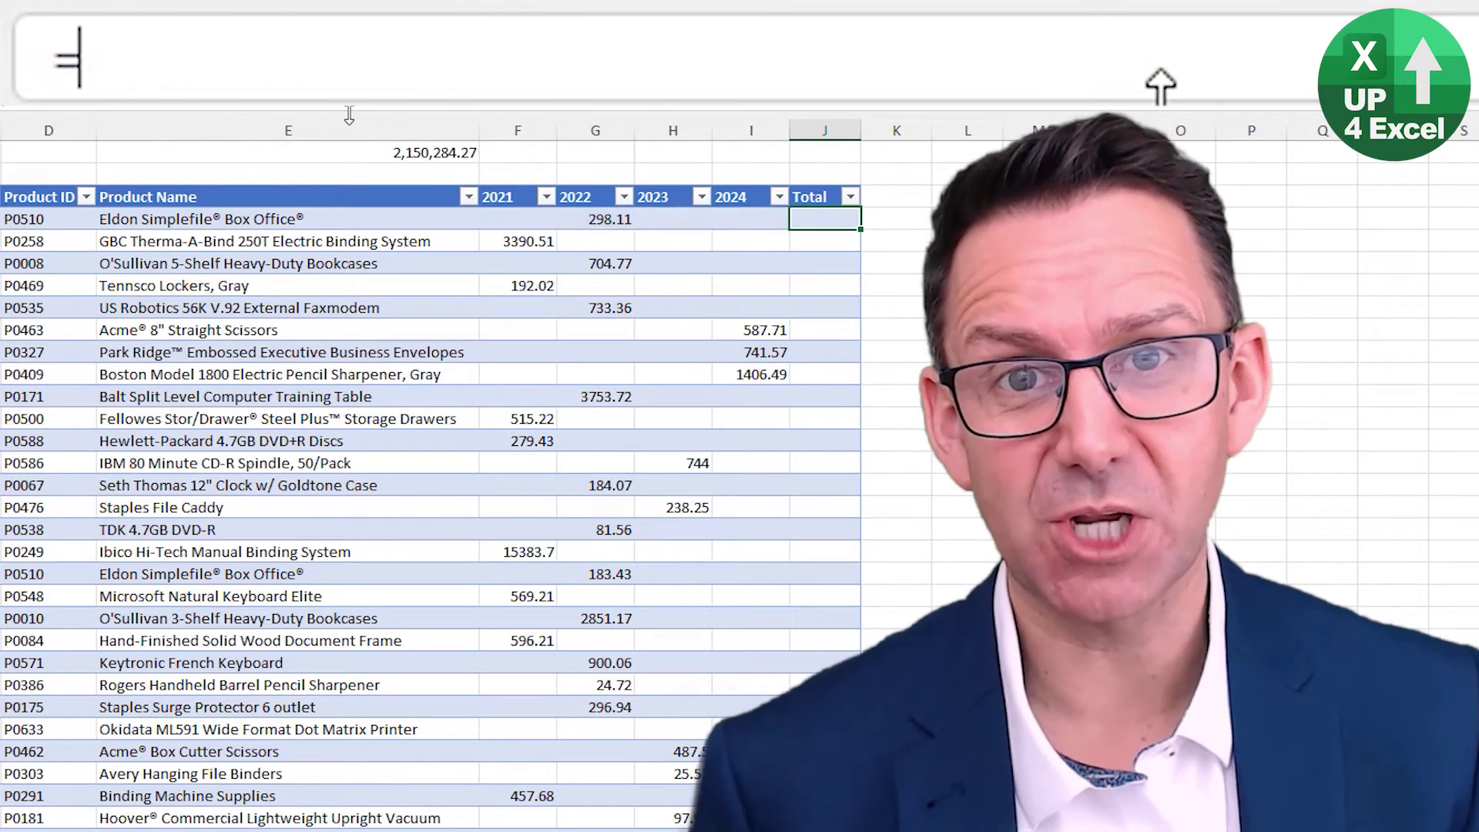
{"action": "left_click", "coordinate": [506, 220]}
{"action": "type", "text": "+"}
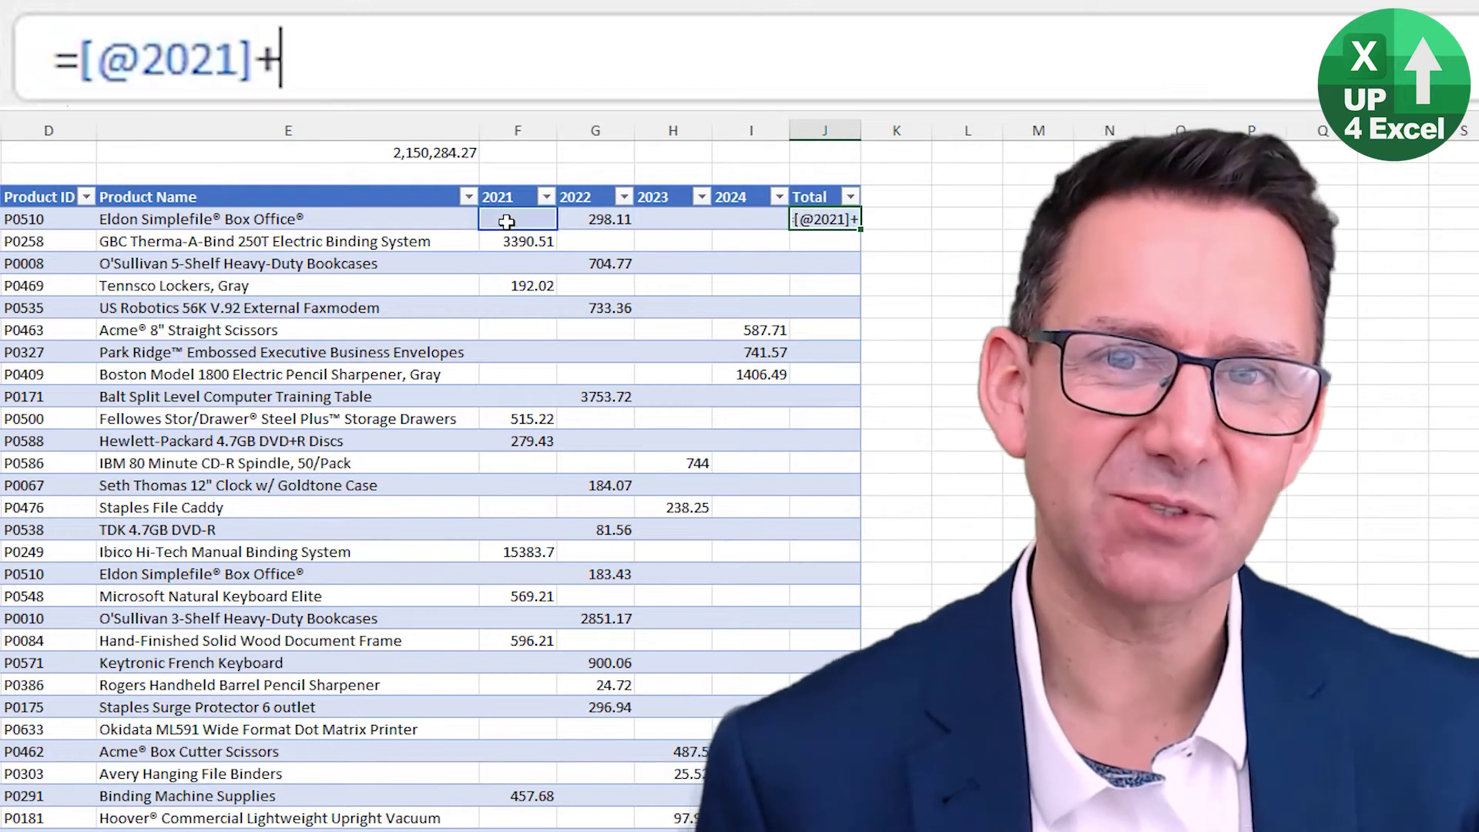
{"action": "left_click", "coordinate": [605, 216]}
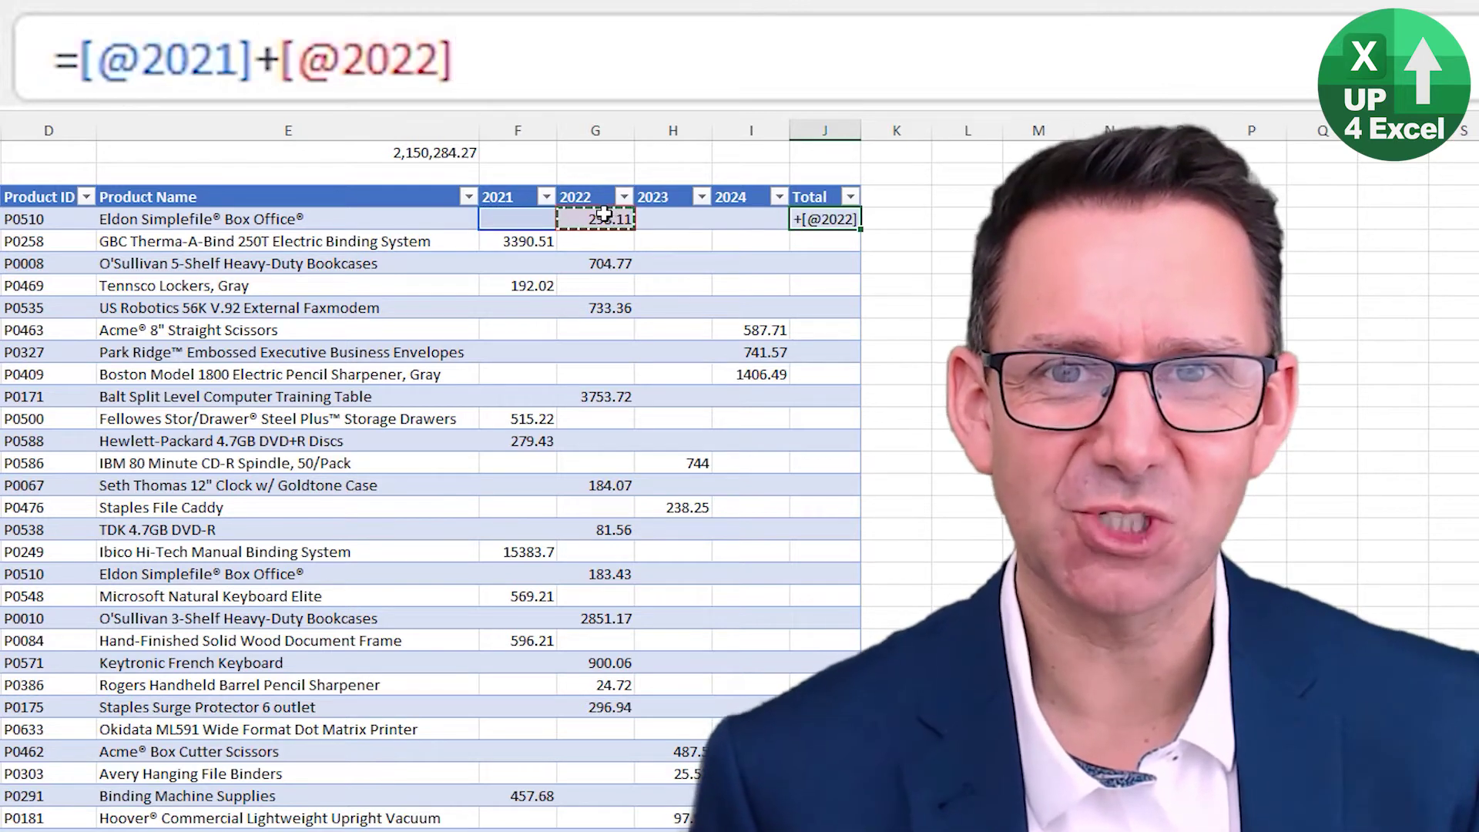
{"action": "type", "text": "+"}
{"action": "left_click", "coordinate": [666, 218]}
{"action": "type", "text": "+"}
{"action": "left_click", "coordinate": [720, 218]}
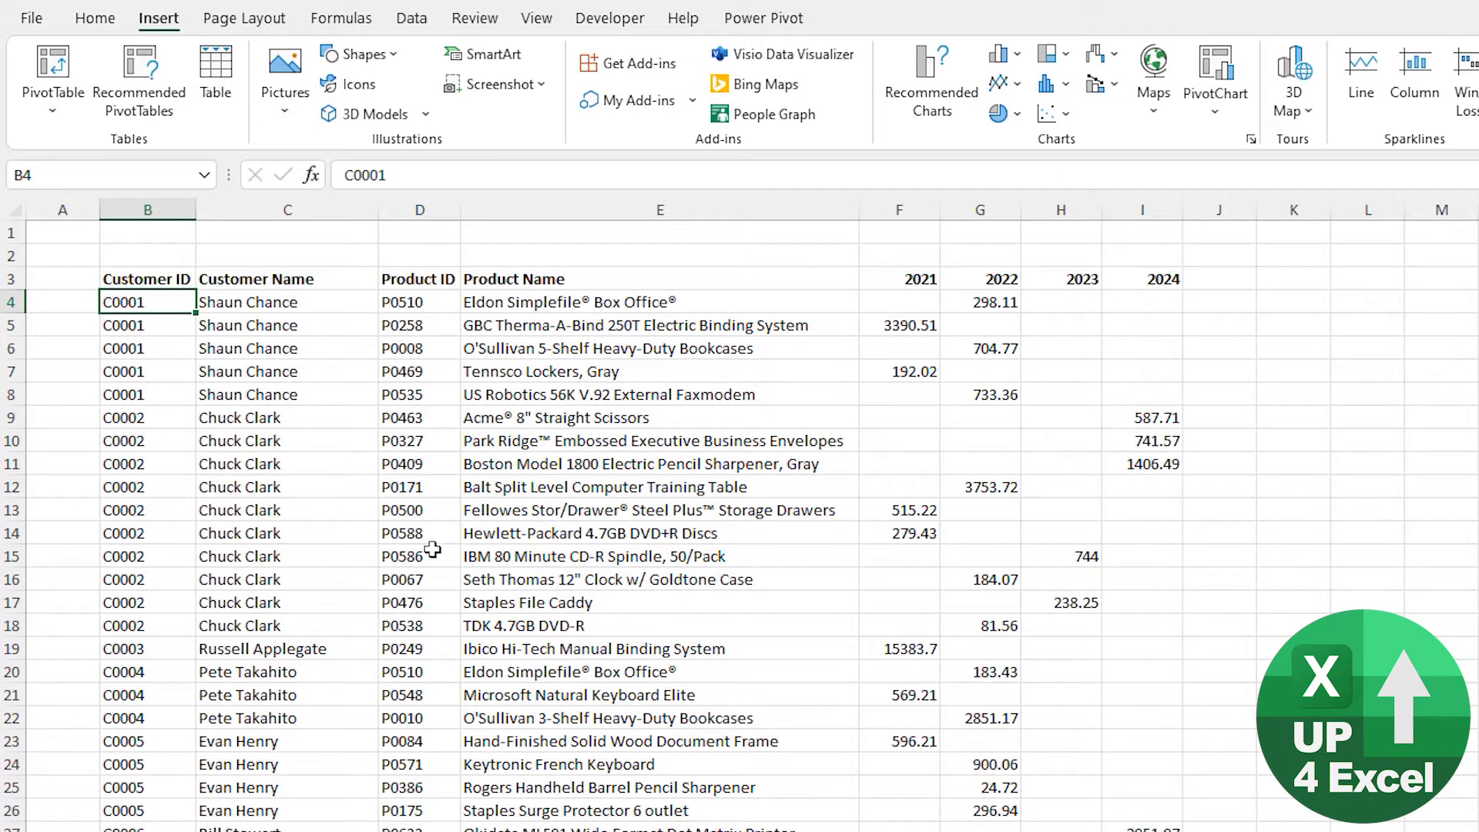
Step: Convert the B3:I4078 orders range into a table, keeping 'My table has headers' ticked
{"action": "left_click", "coordinate": [215, 77]}
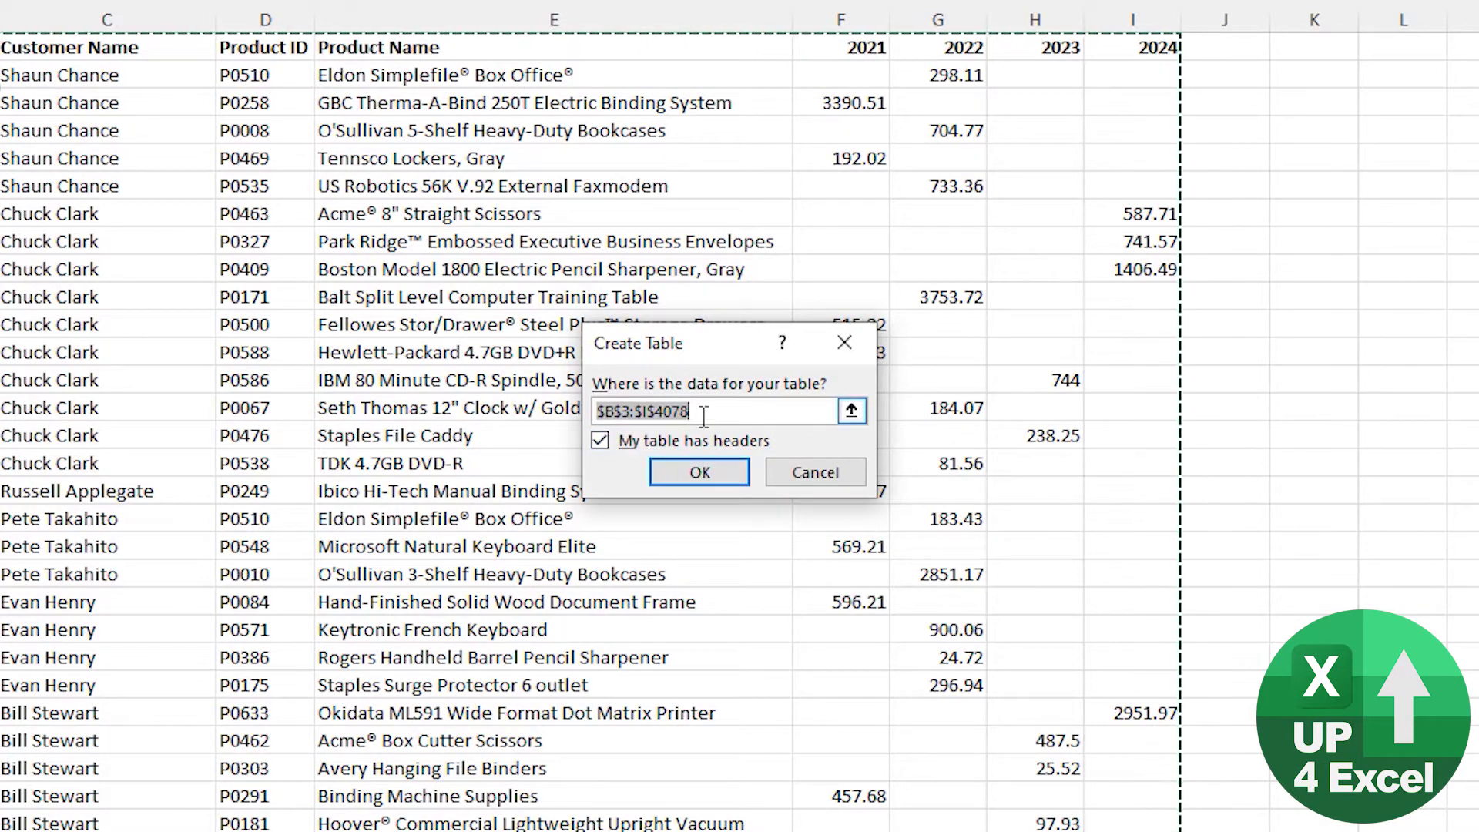
{"action": "left_click", "coordinate": [600, 440]}
{"action": "left_click", "coordinate": [601, 440]}
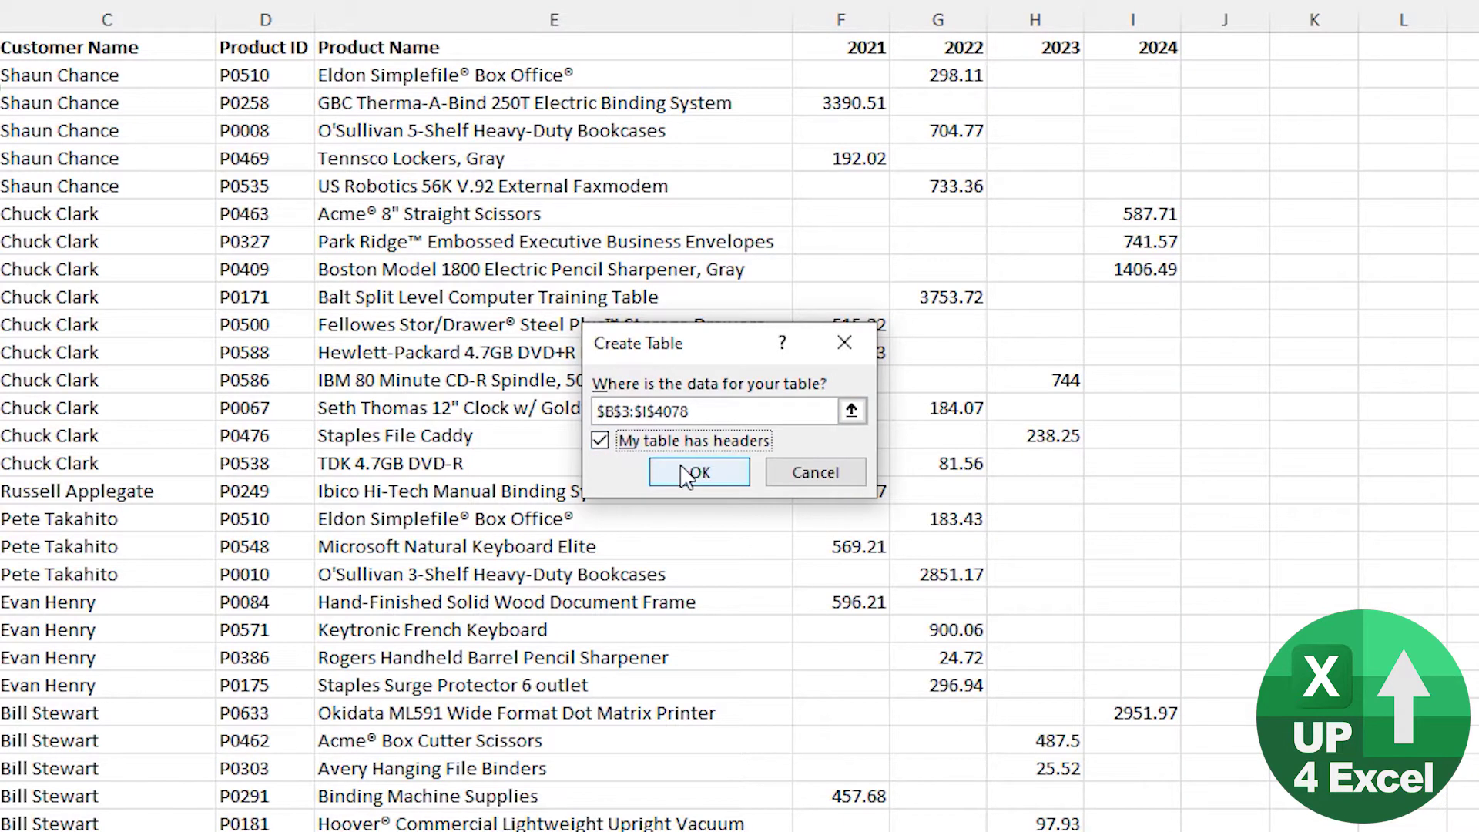
{"action": "left_click", "coordinate": [688, 476]}
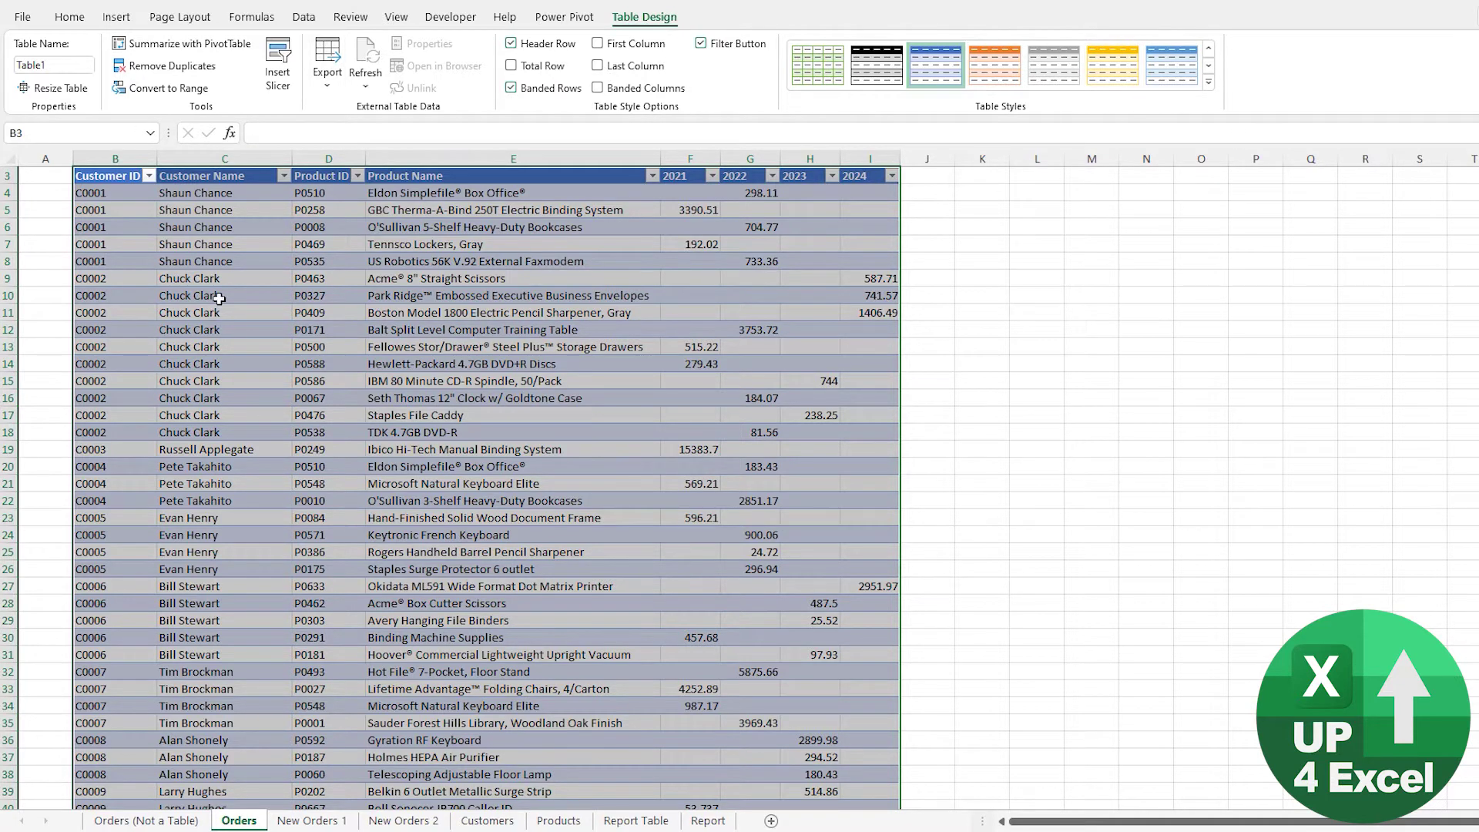
Step: Bring up the table cell context menu and browse its Delete and Select submenus
{"action": "right_click", "coordinate": [385, 257]}
{"action": "mouse_move", "coordinate": [459, 476]}
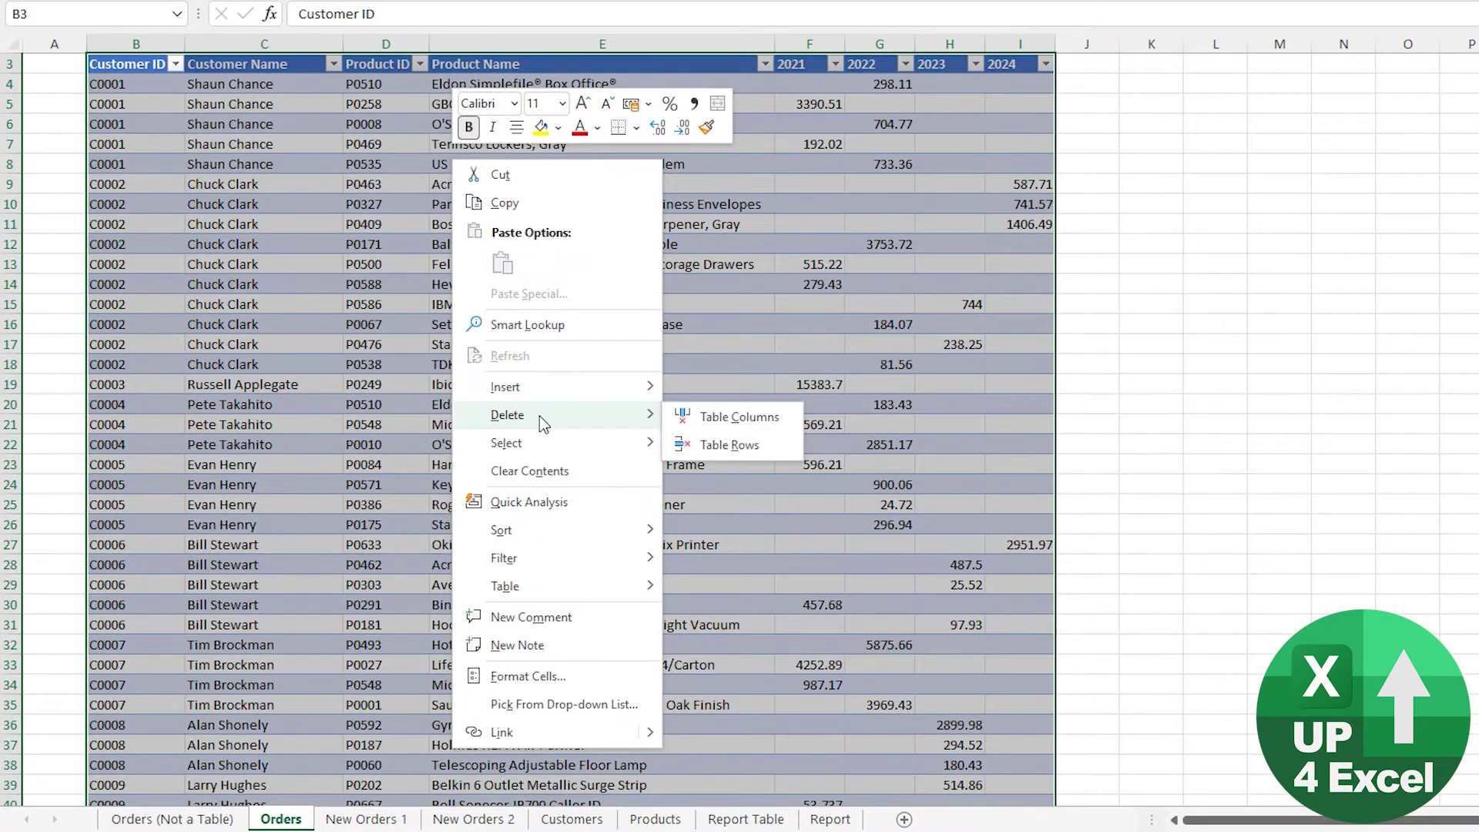
{"action": "mouse_move", "coordinate": [581, 452]}
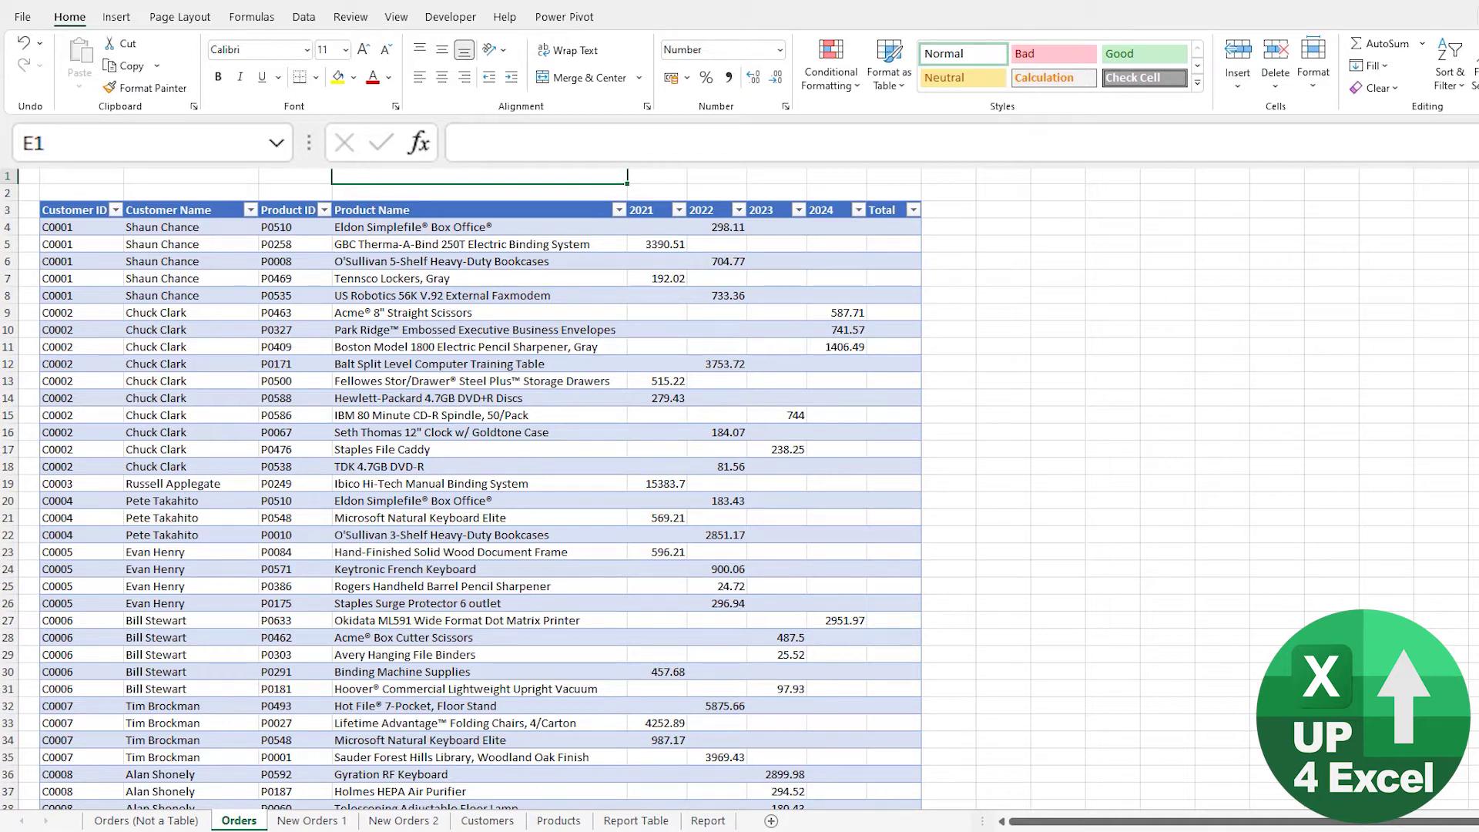
Step: Enter =SUM(Table1[2022]) in E1, swapping the dragged cell range for the 2022 column reference
{"action": "type", "text": "="}
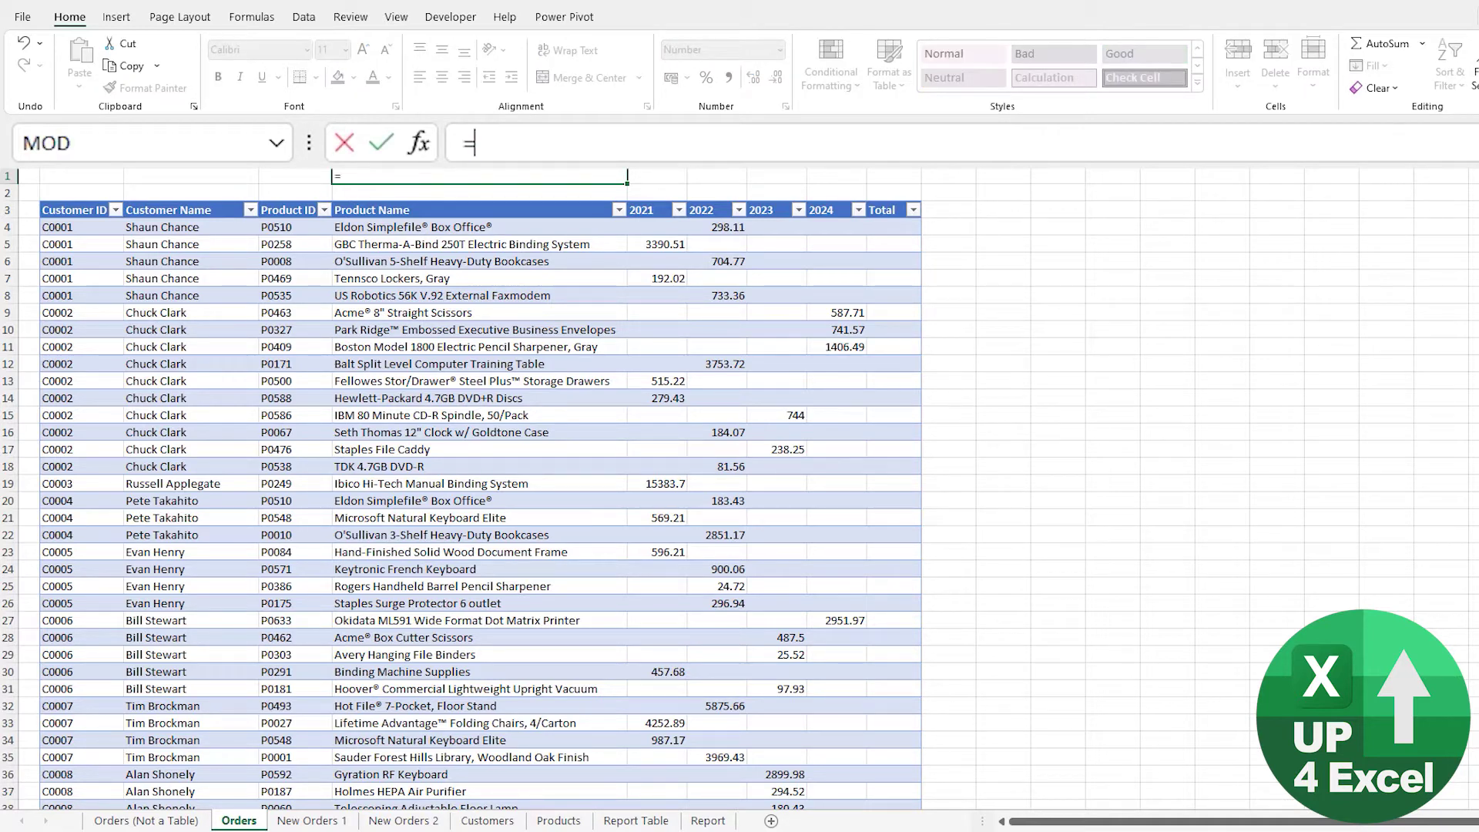
{"action": "type", "text": "sum("}
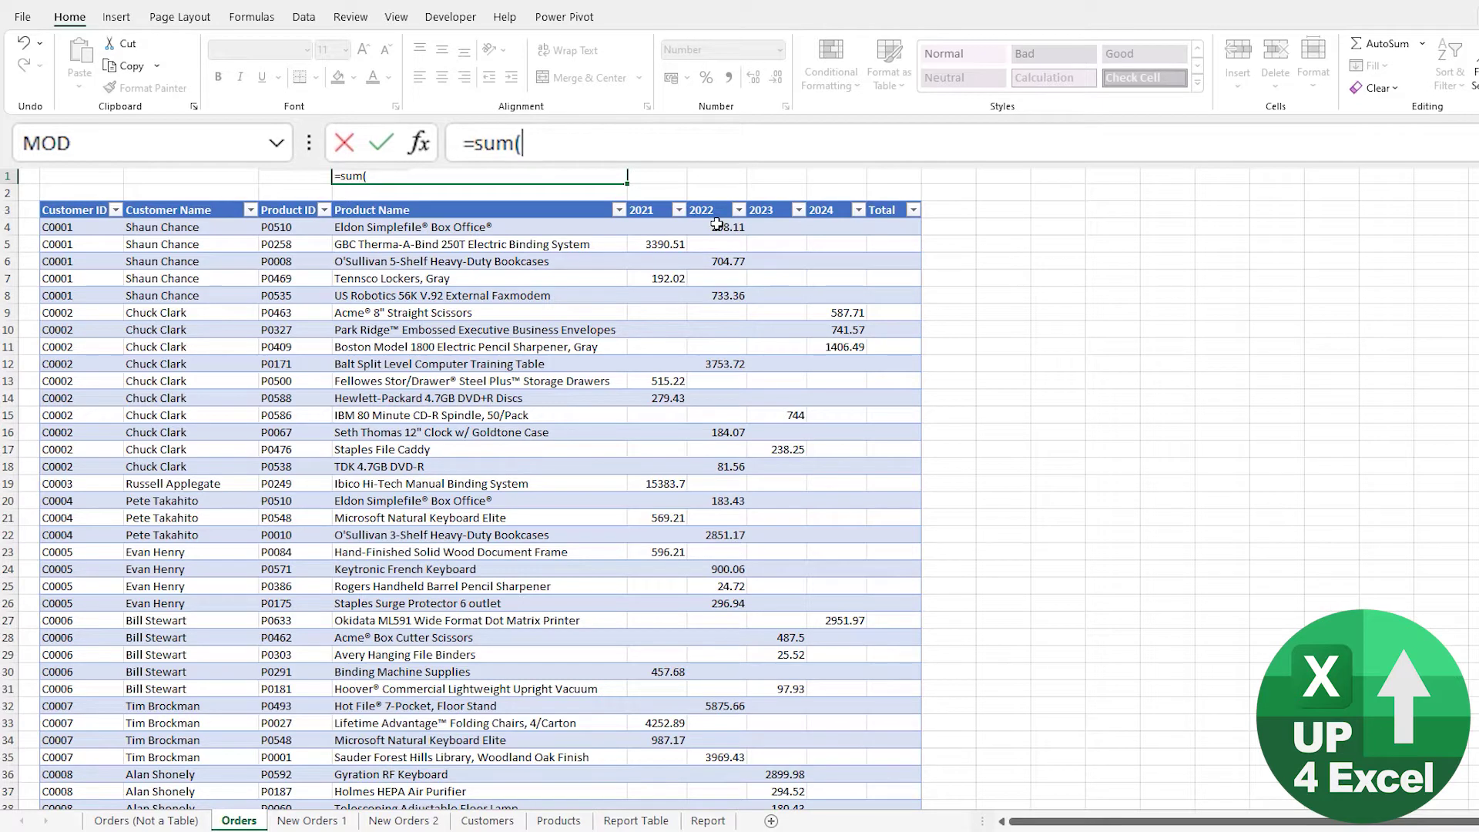
{"action": "left_click_drag", "start_coordinate": [718, 227], "coordinate": [720, 633]}
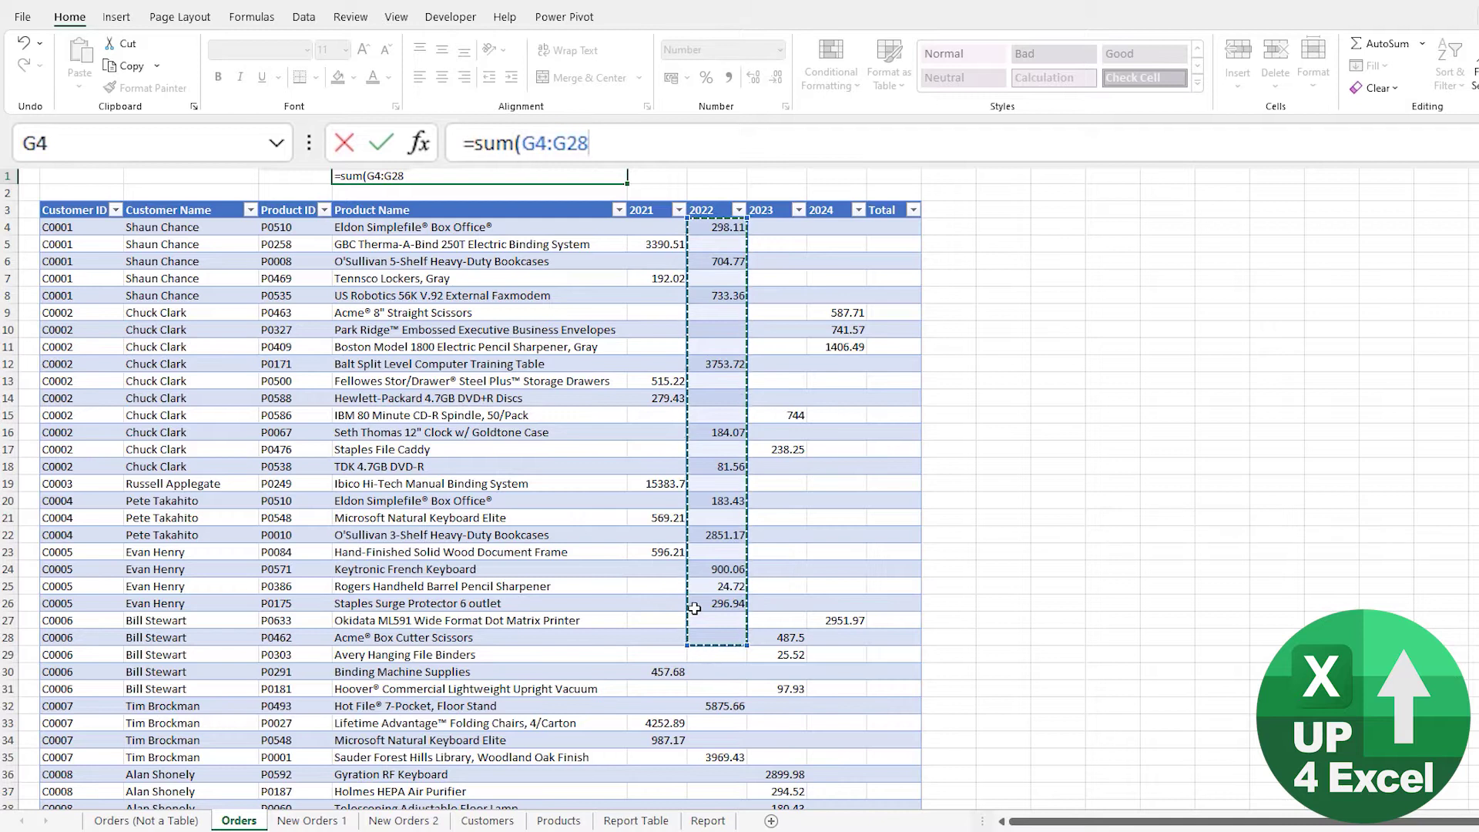
{"action": "key", "text": "BackSpace"}
{"action": "key", "text": "BackSpace"}
{"action": "key", "text": "BackSpace"}
{"action": "key", "text": "BackSpace"}
{"action": "key", "text": "BackSpace"}
{"action": "key", "text": "BackSpace"}
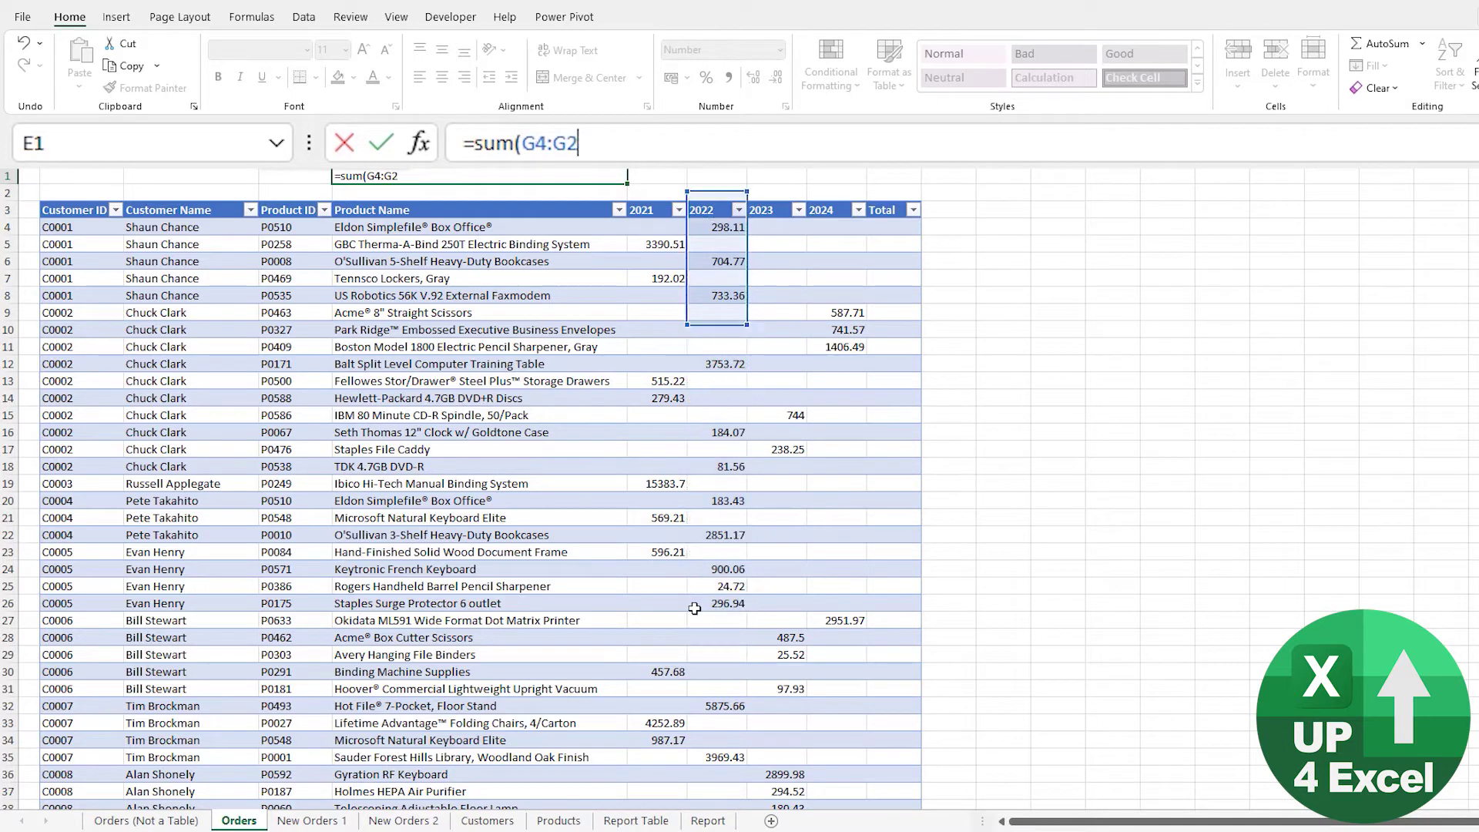
{"action": "left_click", "coordinate": [711, 202]}
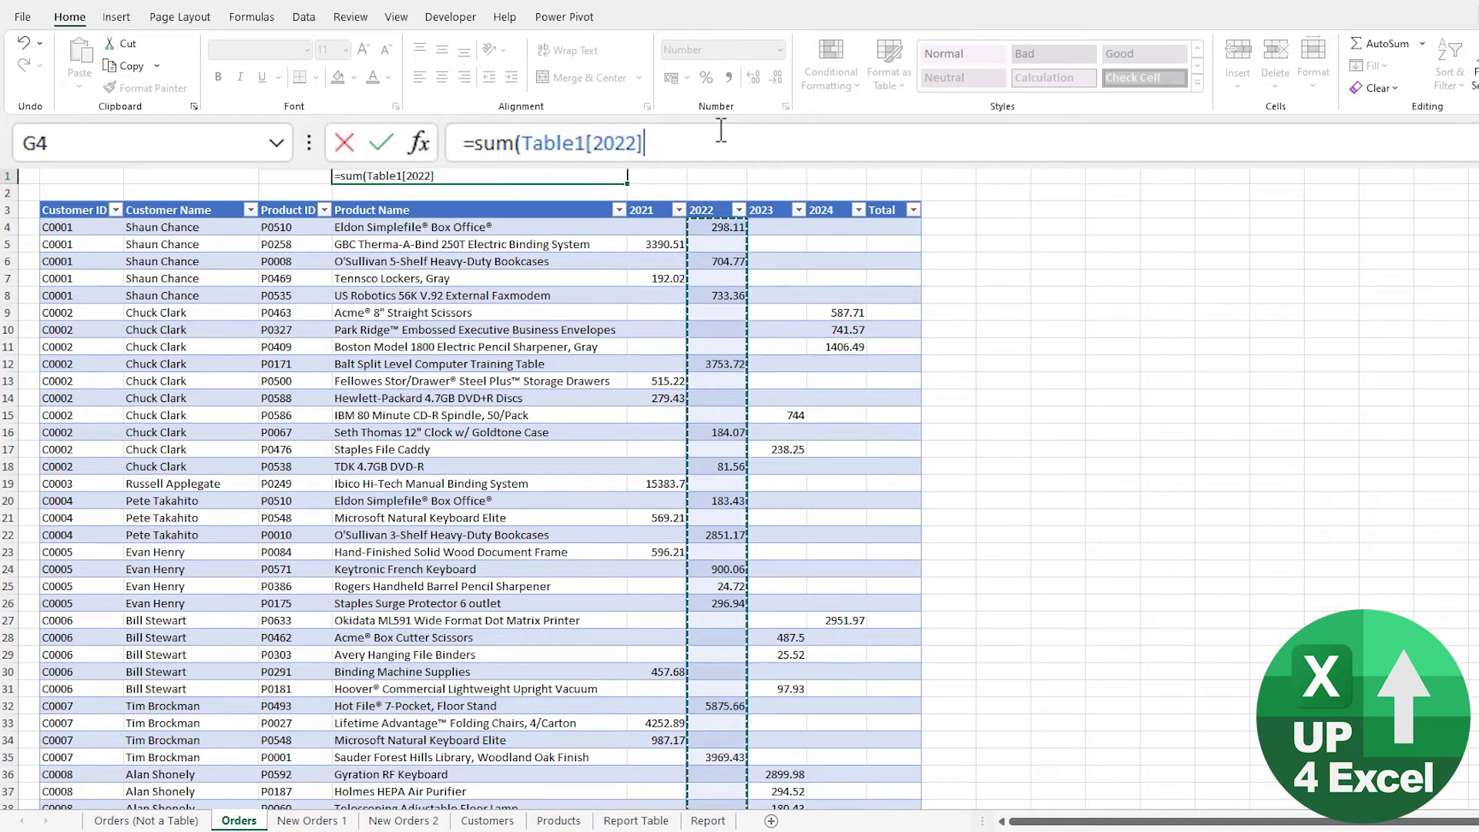
{"action": "type", "text": ")"}
{"action": "key", "text": "Return"}
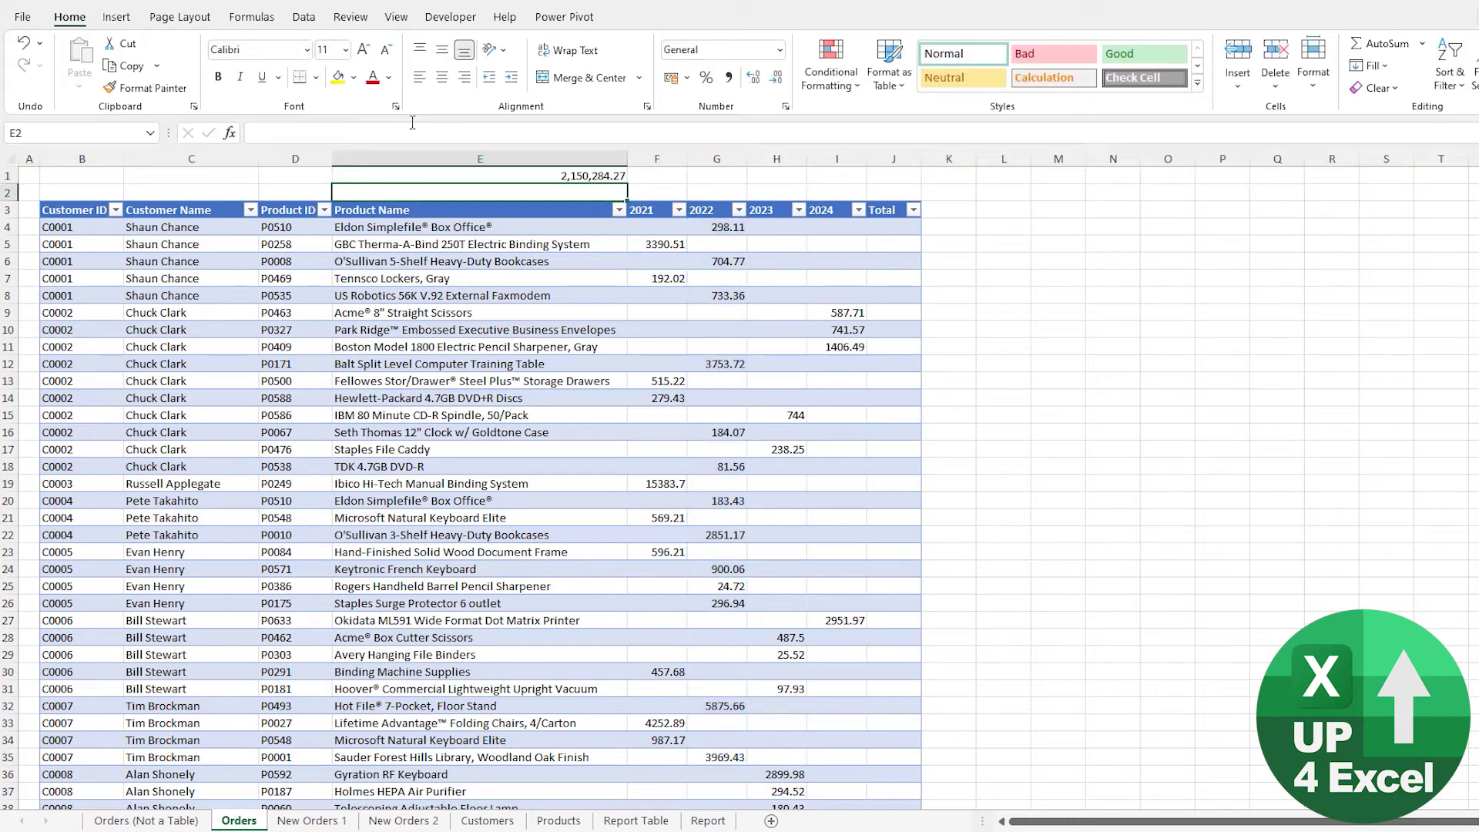
{"action": "key", "text": "Up"}
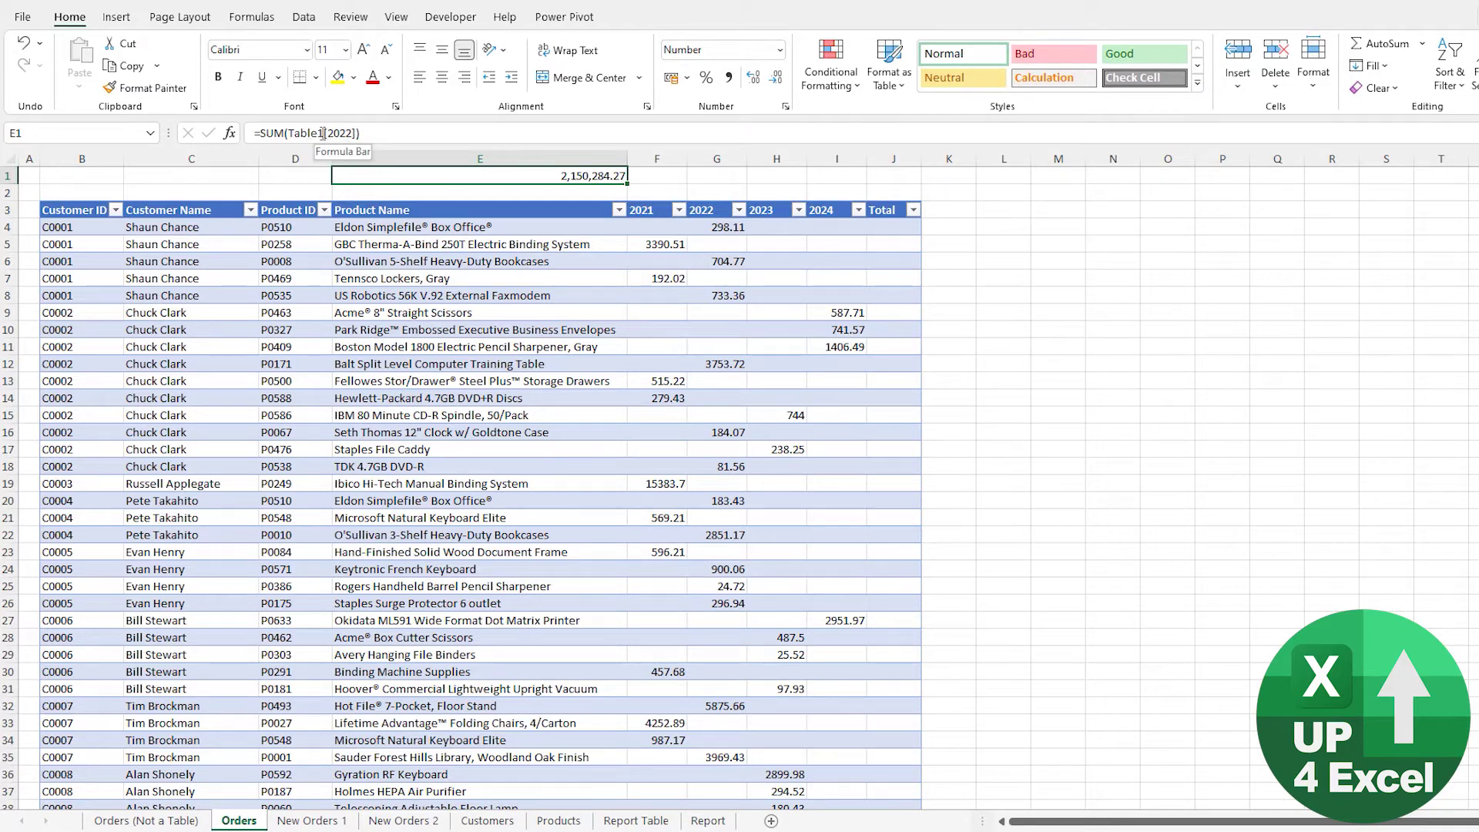
Step: Rename the table from Table1 to tblOrders in the Table Design name box
{"action": "left_click", "coordinate": [532, 213]}
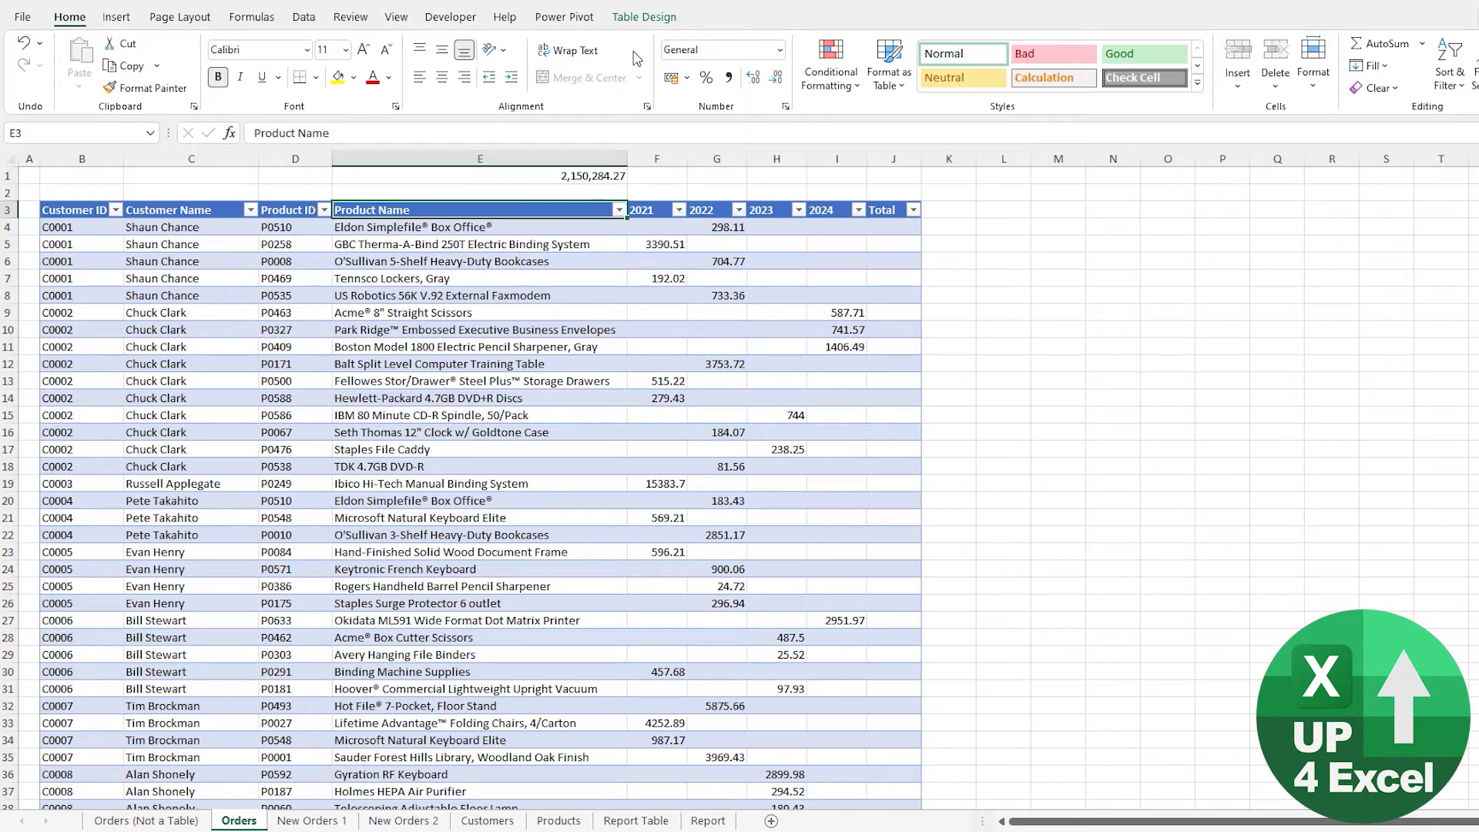
{"action": "left_click", "coordinate": [645, 16]}
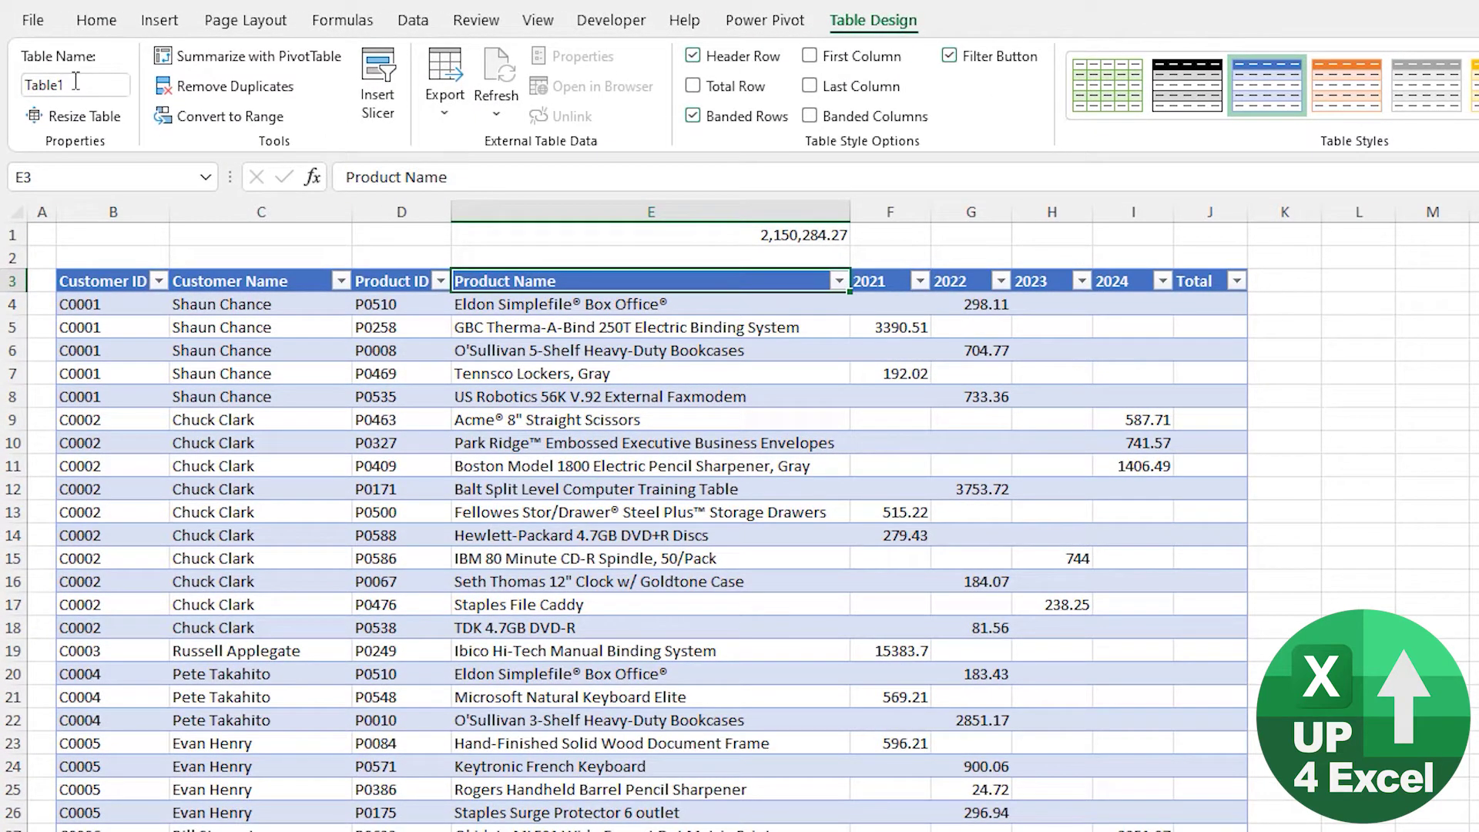
{"action": "left_click", "coordinate": [82, 84]}
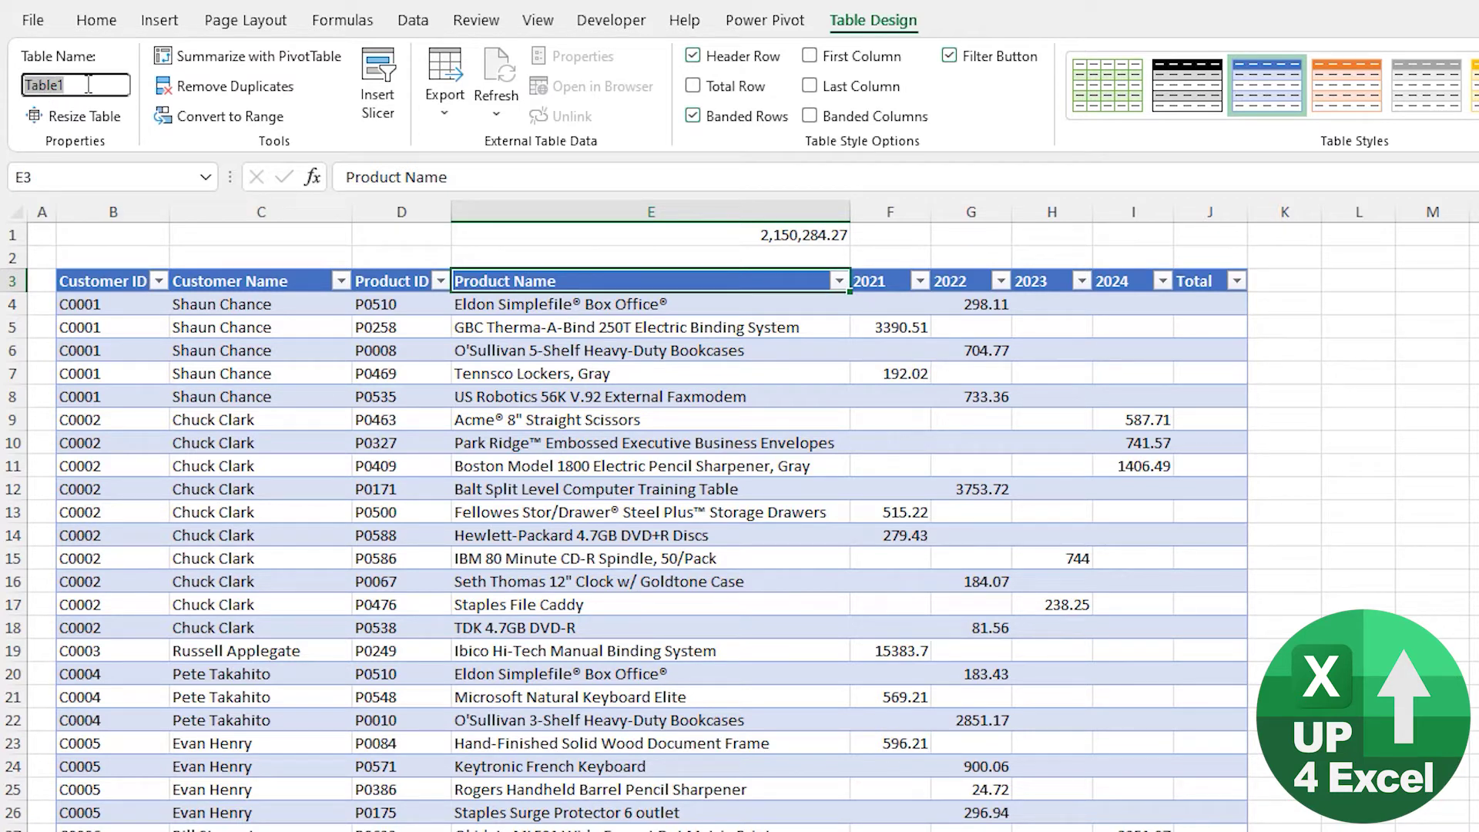
{"action": "type", "text": "Orders"}
{"action": "key", "text": "ctrl+Left"}
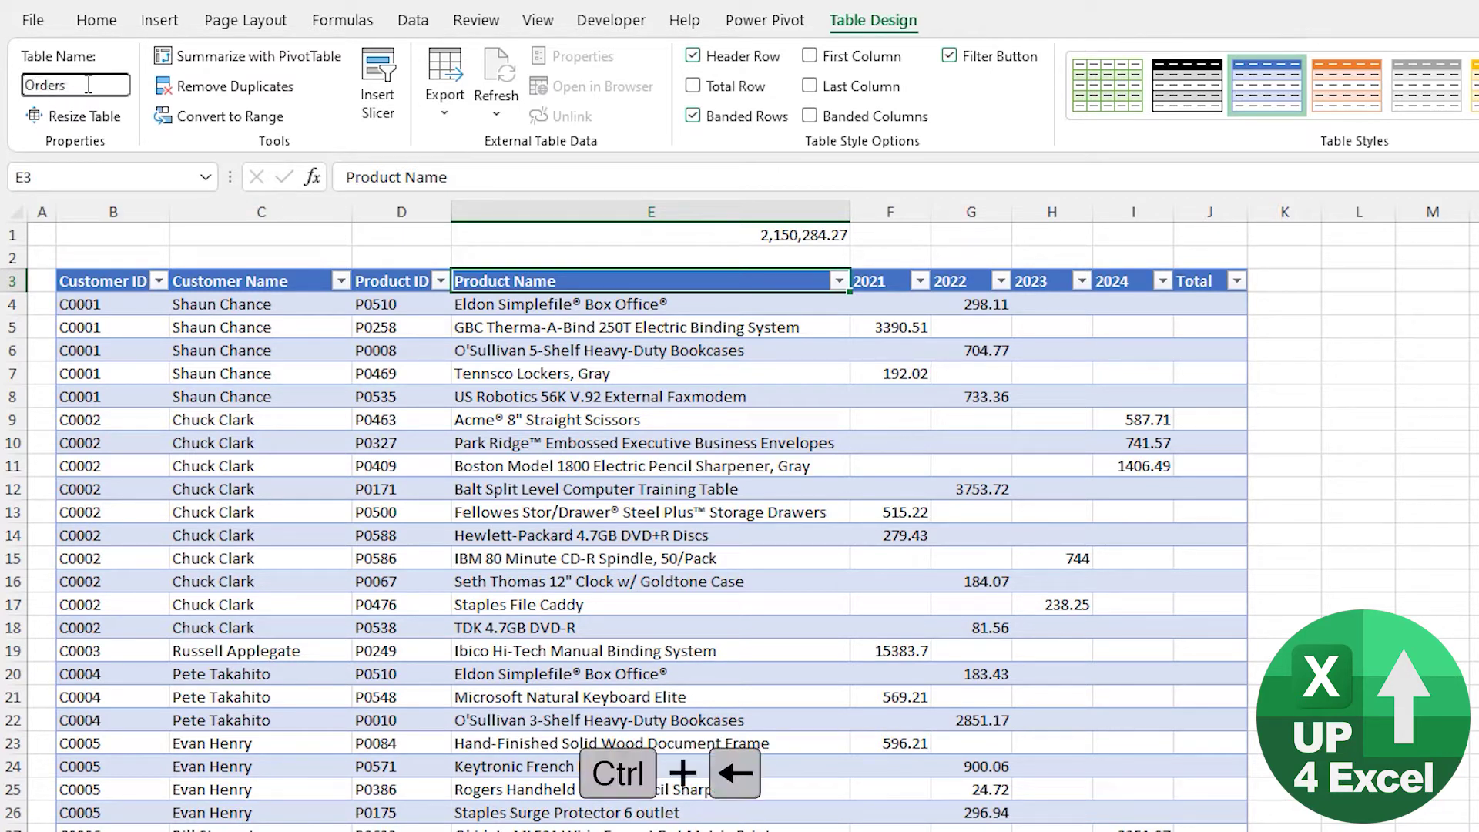
{"action": "type", "text": "tbl"}
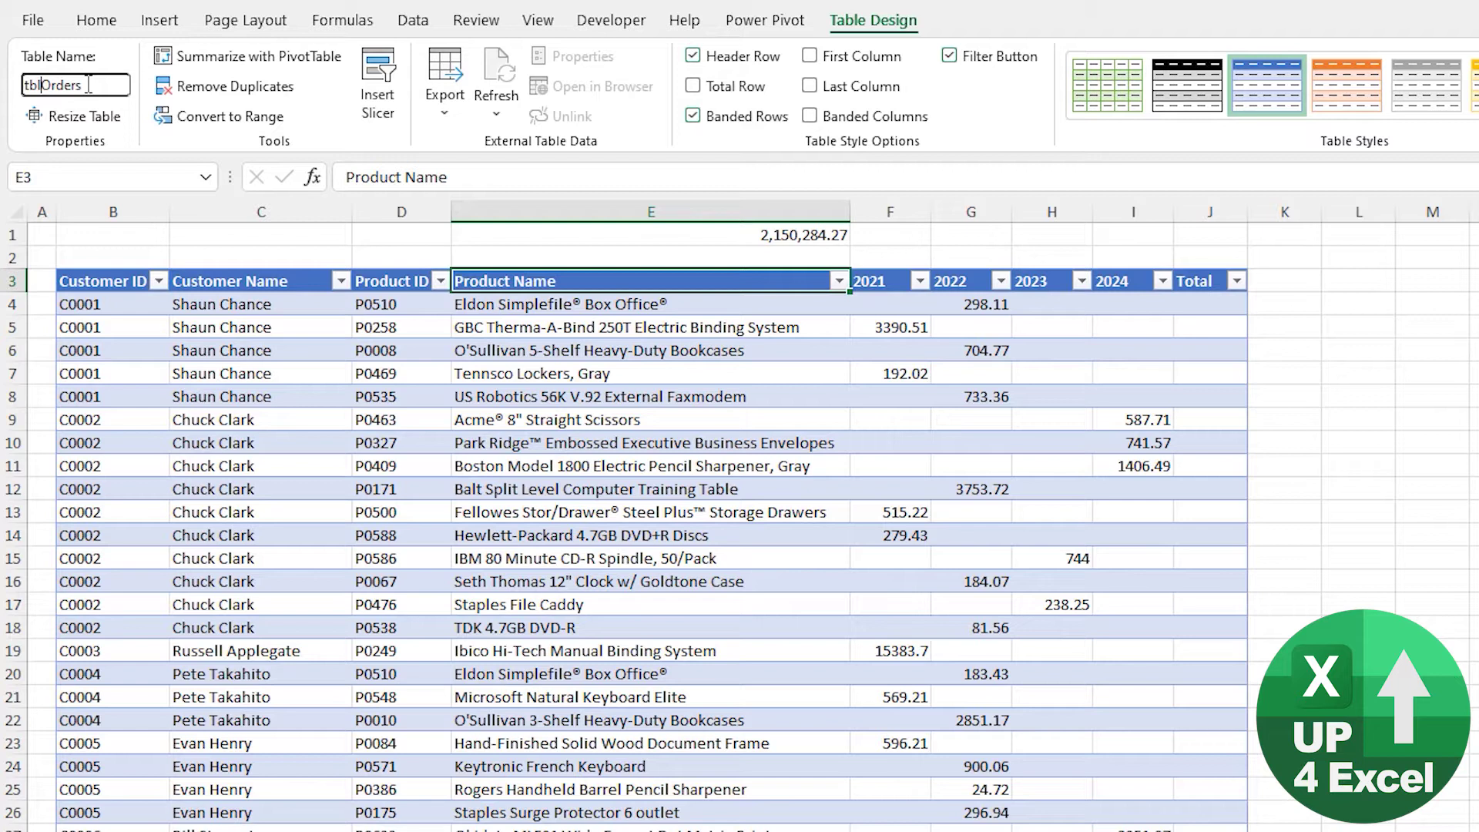
{"action": "key", "text": "Return"}
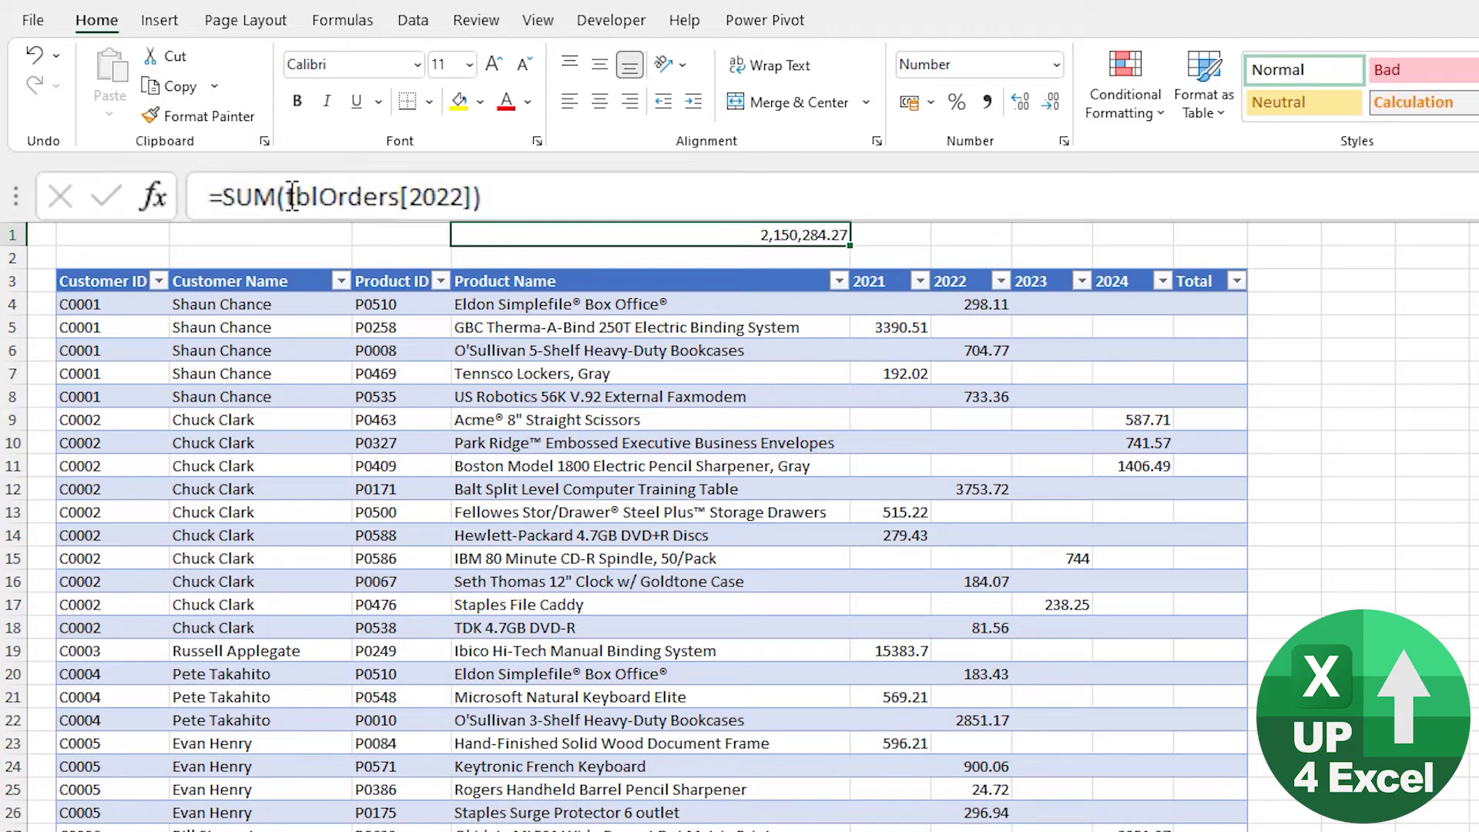
Step: Edit the year in E1's reference, browsing the tblOrders year suggestions and accepting 2023
{"action": "left_click", "coordinate": [463, 197]}
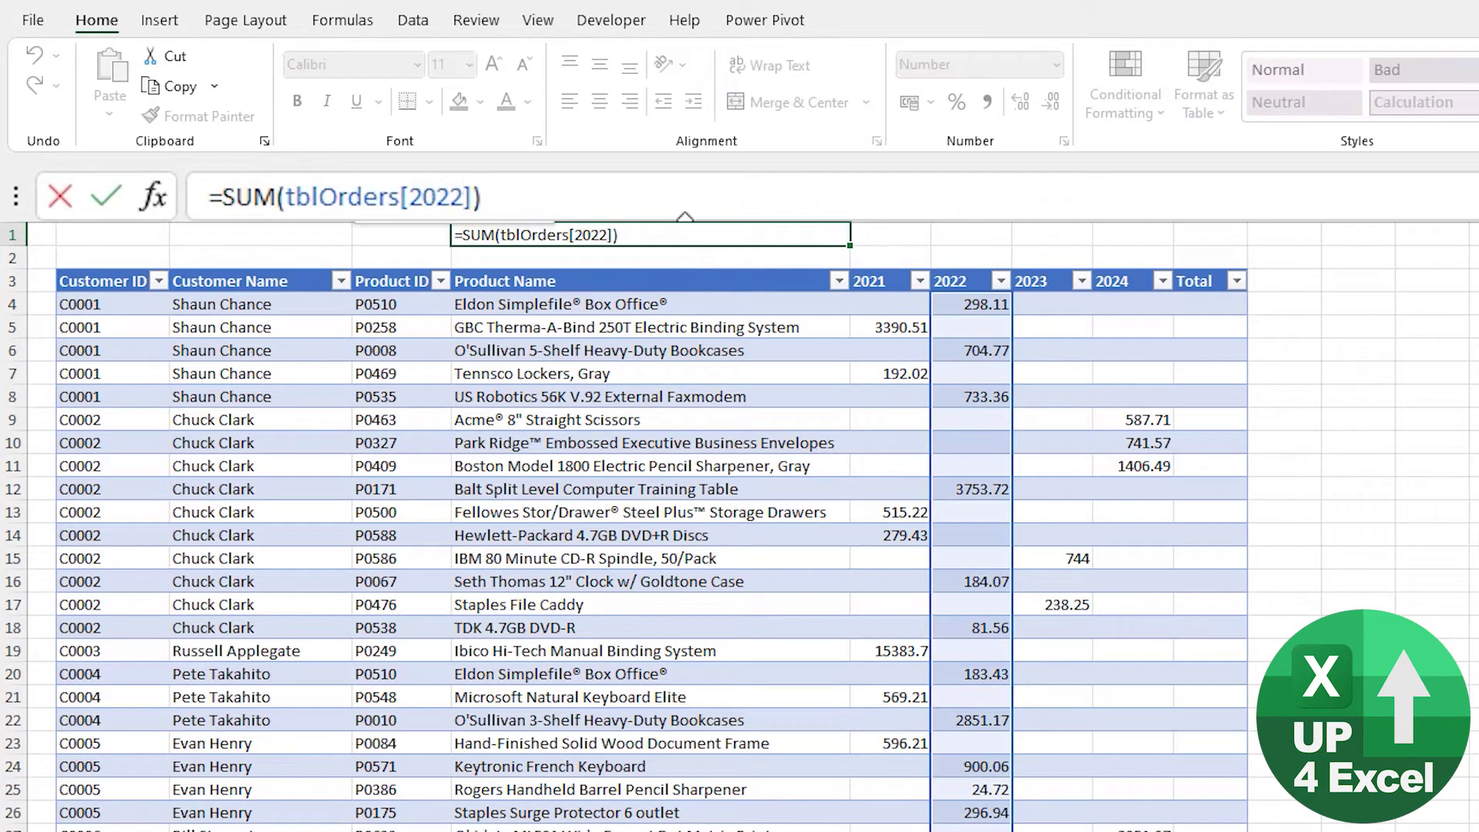
{"action": "key", "text": "BackSpace"}
{"action": "type", "text": "3"}
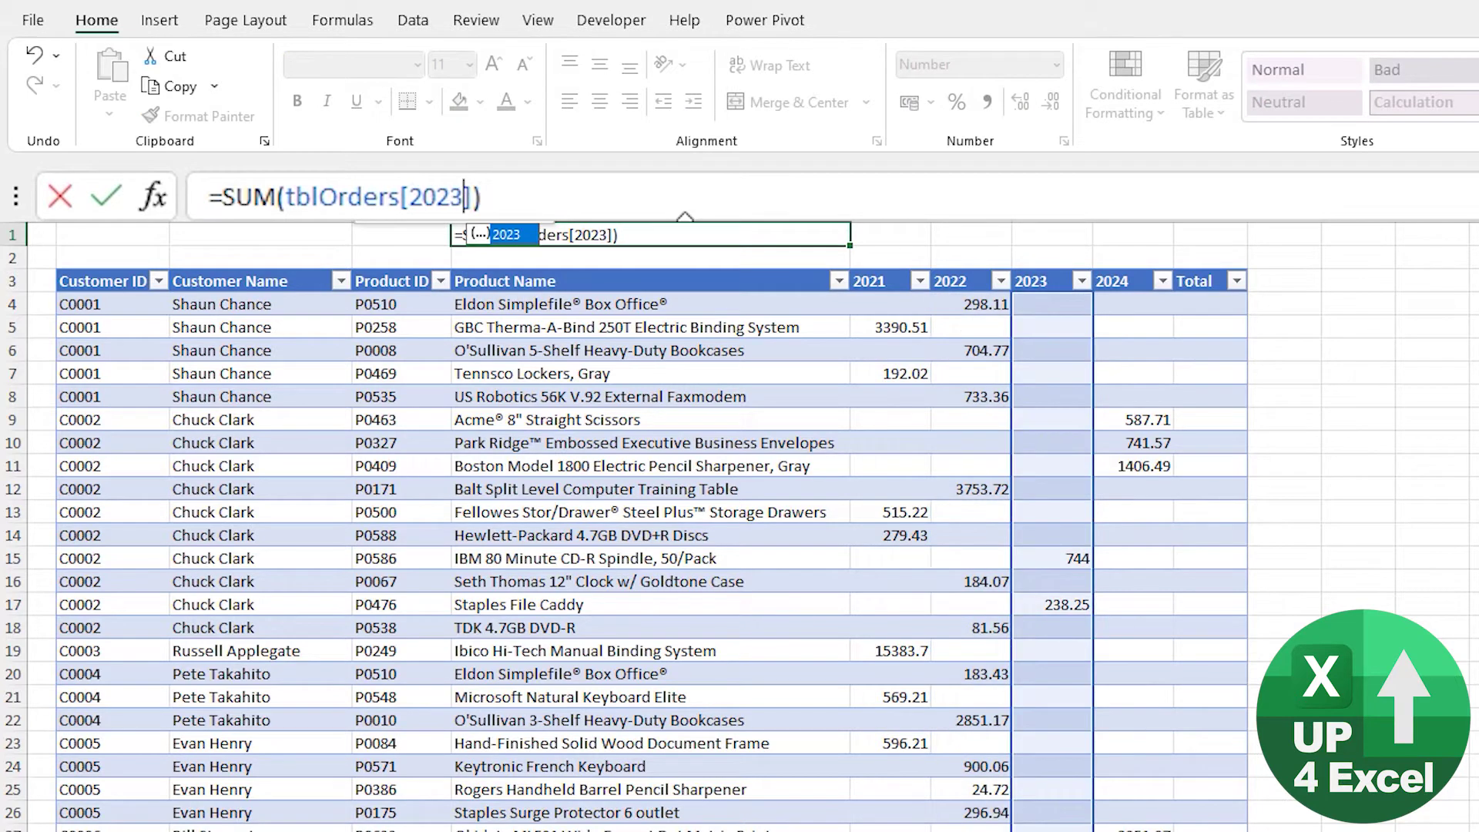
{"action": "key", "text": "BackSpace"}
{"action": "type", "text": "1"}
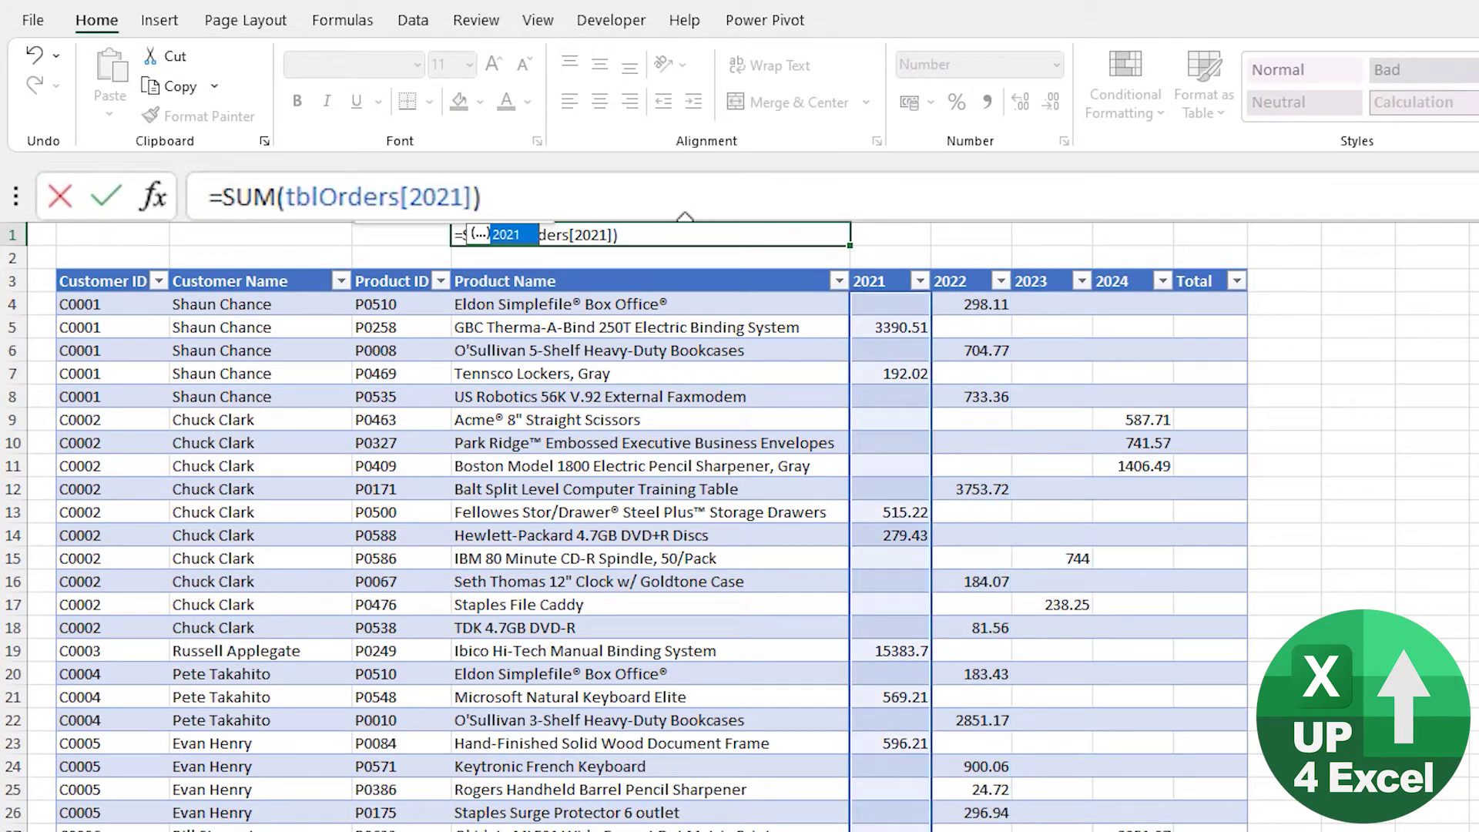
{"action": "key", "text": "BackSpace"}
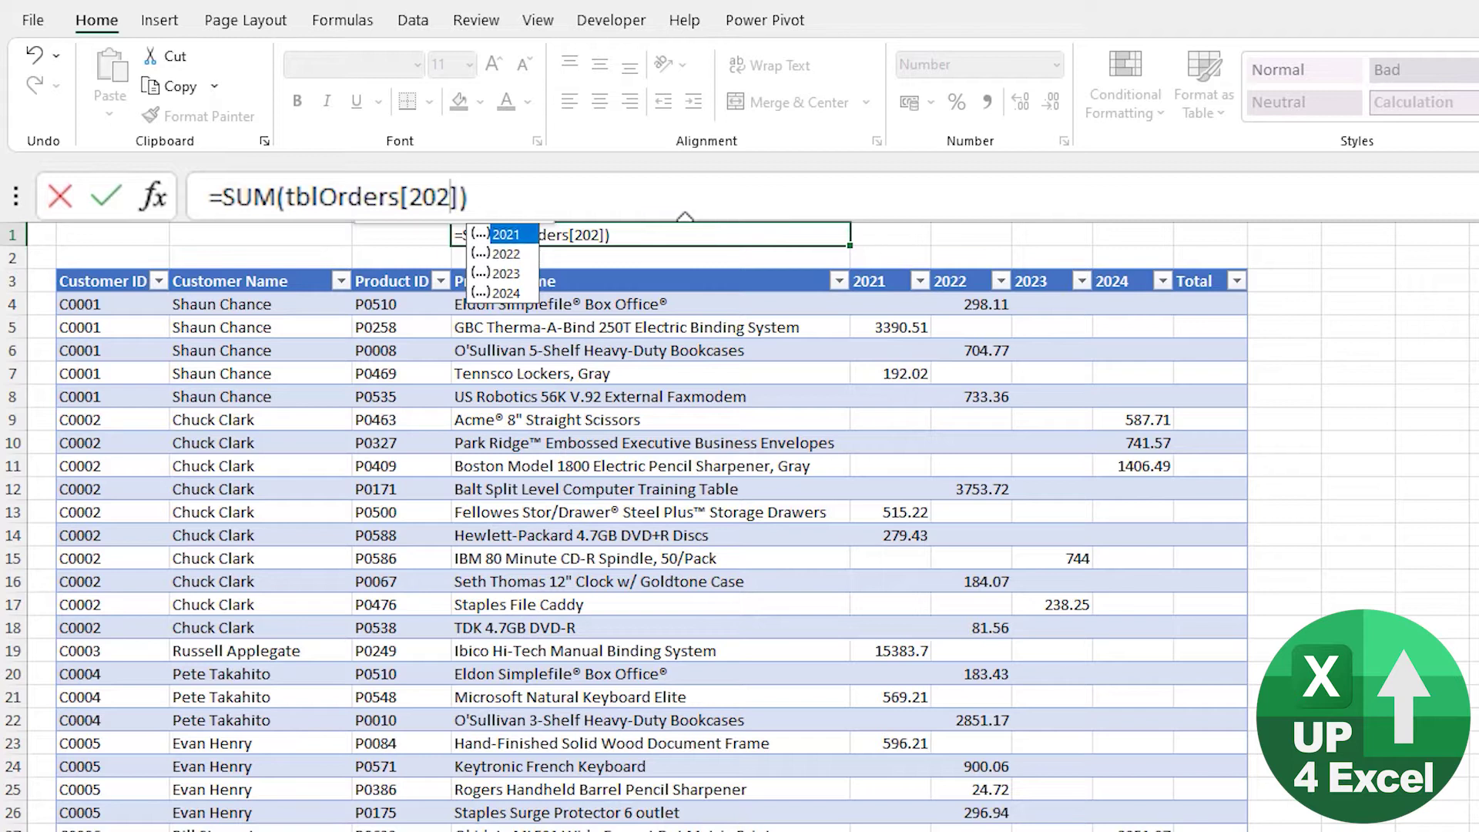
{"action": "key", "text": "Down"}
{"action": "key", "text": "Down"}
{"action": "key", "text": "Up"}
{"action": "key", "text": "Up"}
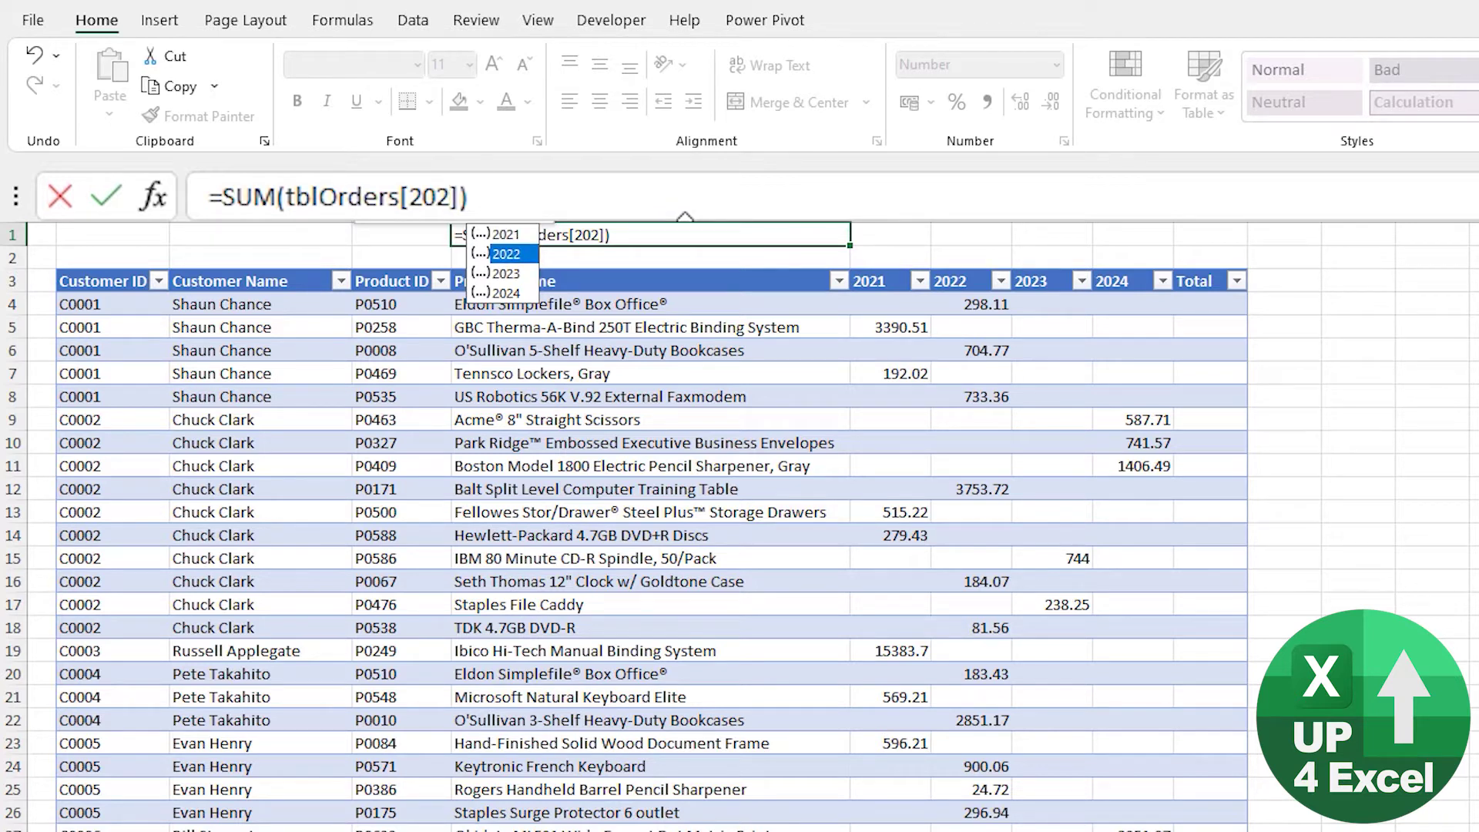
{"action": "key", "text": "Down"}
{"action": "key", "text": "Down"}
{"action": "key", "text": "Down"}
{"action": "key", "text": "Up"}
{"action": "key", "text": "Up"}
{"action": "key", "text": "Up"}
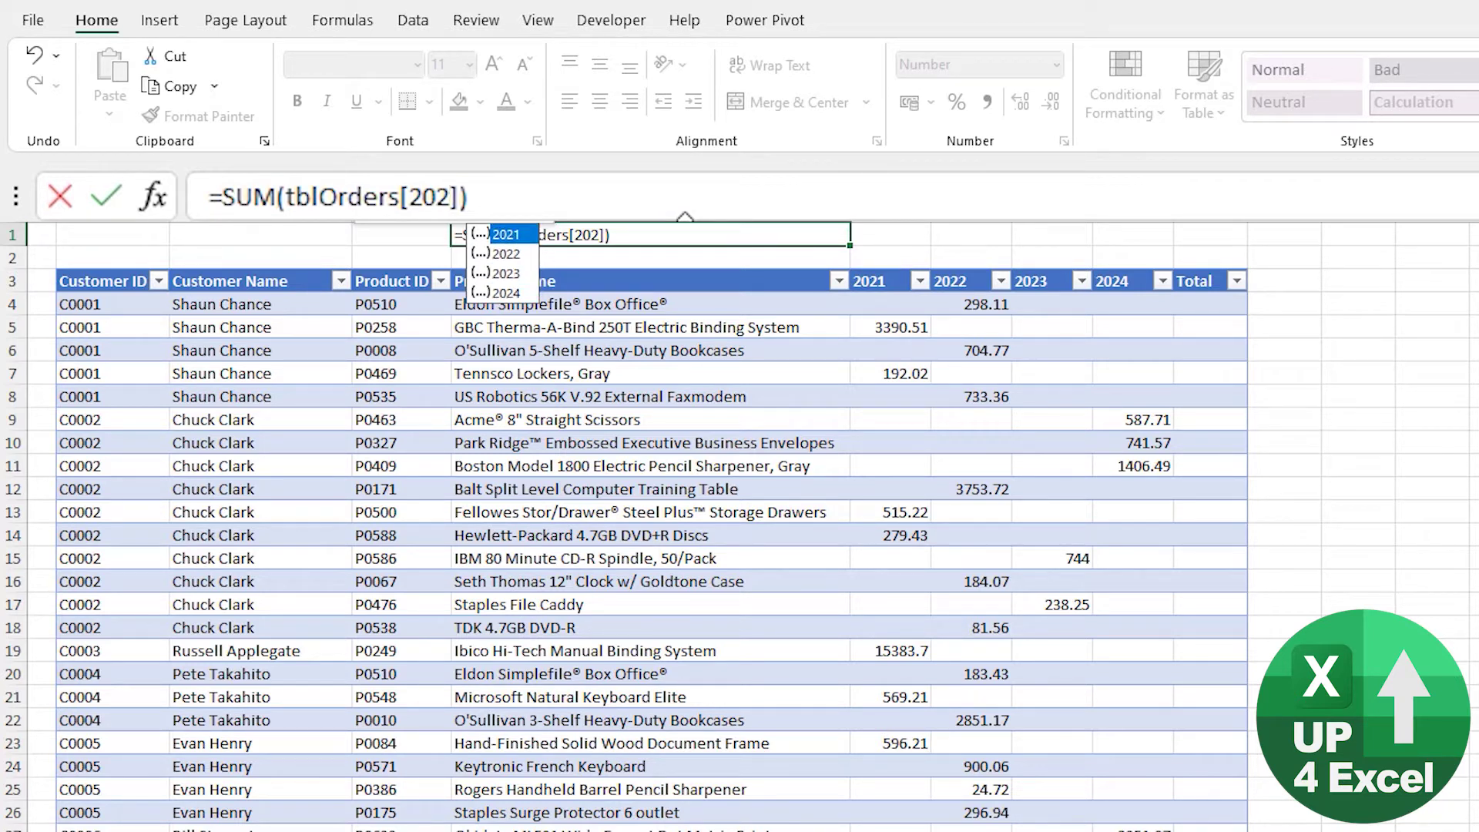
{"action": "key", "text": "Down"}
{"action": "key", "text": "Down"}
{"action": "key", "text": "Down"}
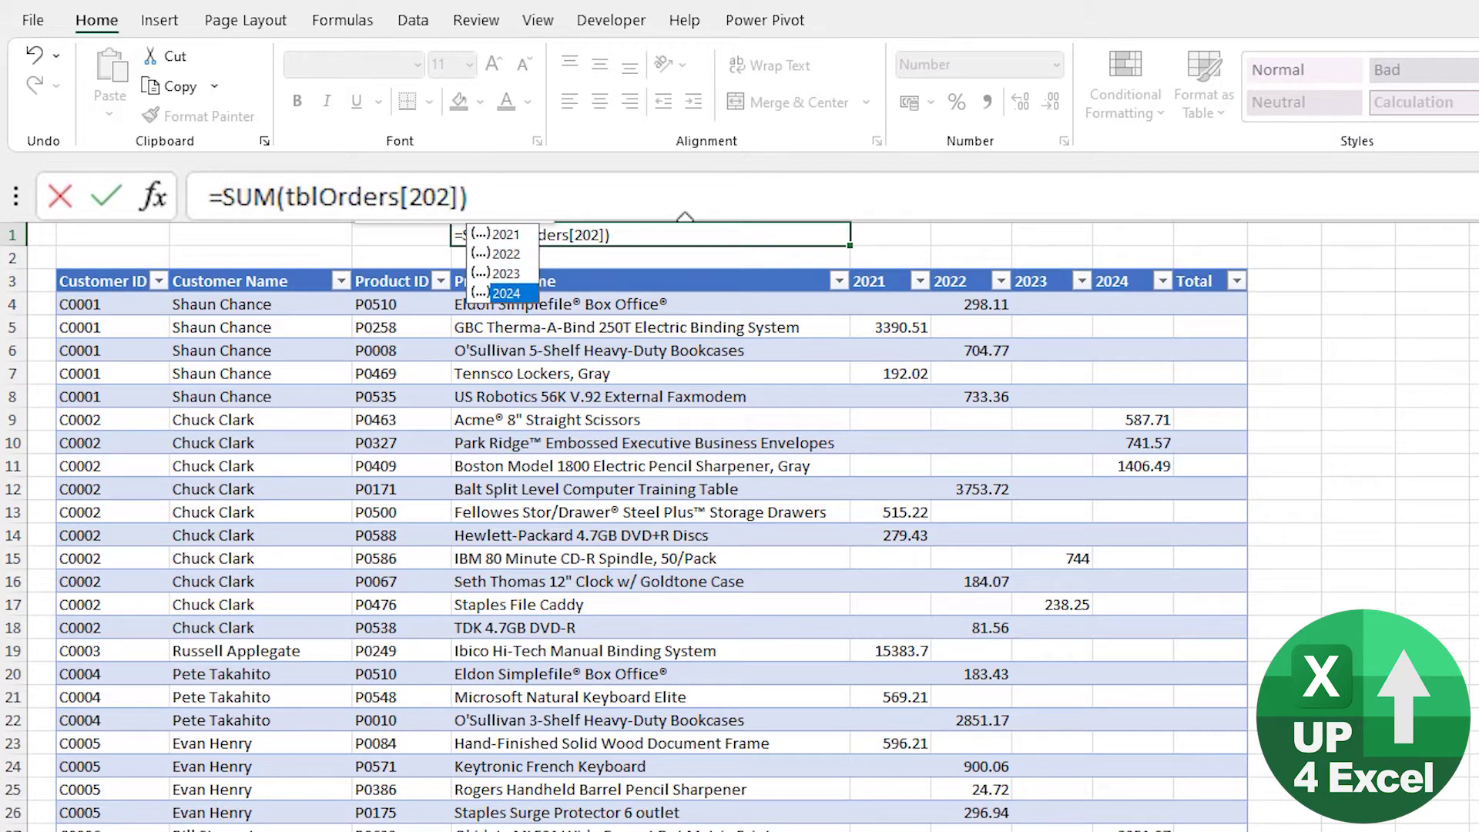
{"action": "key", "text": "Up"}
{"action": "key", "text": "Up"}
{"action": "key", "text": "Up"}
{"action": "key", "text": "Down"}
{"action": "key", "text": "Down"}
{"action": "key", "text": "Down"}
{"action": "key", "text": "Up"}
{"action": "key", "text": "Tab"}
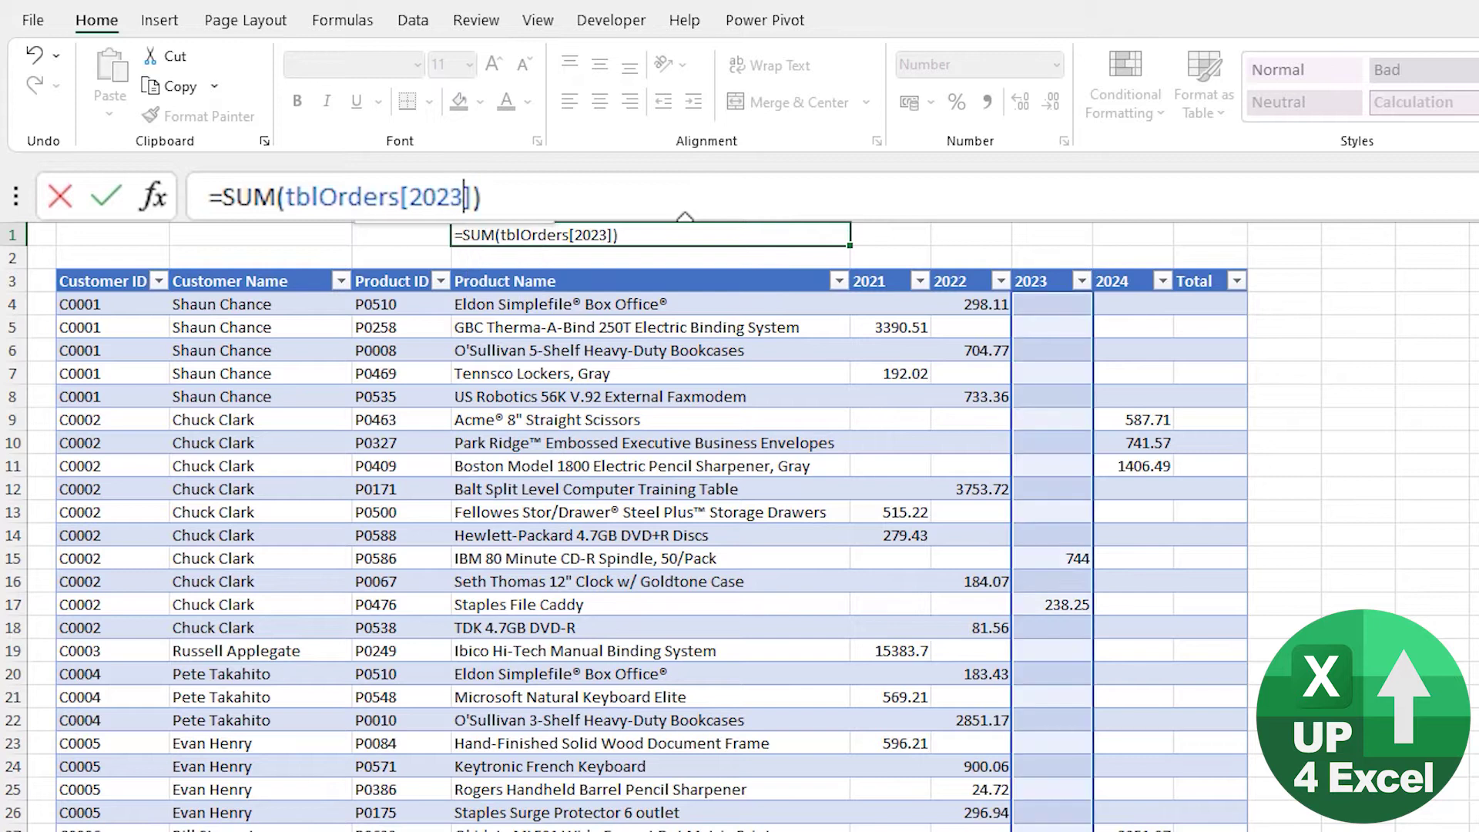
Step: Clear the column name and browse the table reference list: #Data, #Headers, #Totals
{"action": "key", "text": "ctrl+shift+Left"}
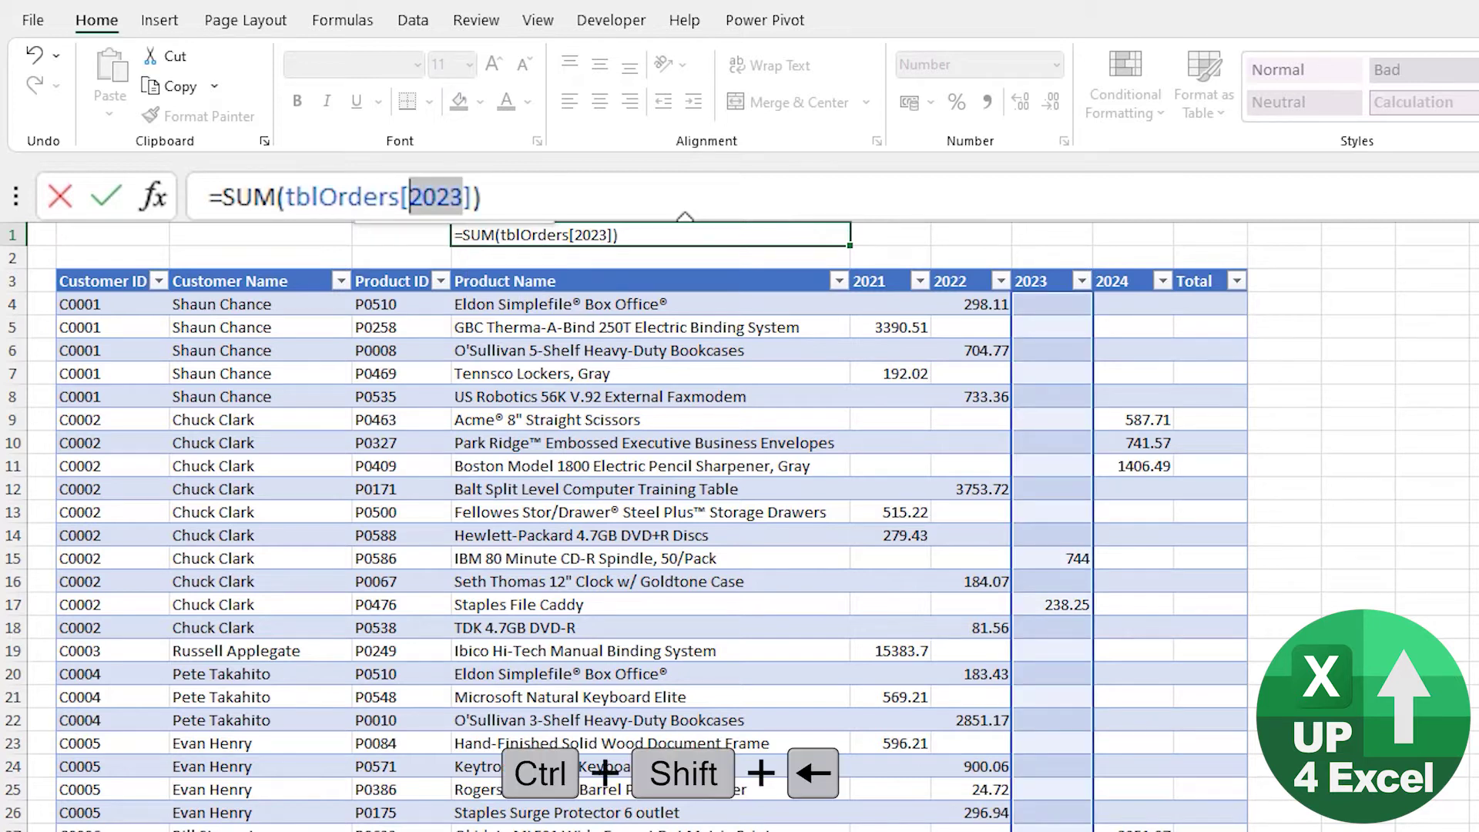
{"action": "key", "text": "BackSpace"}
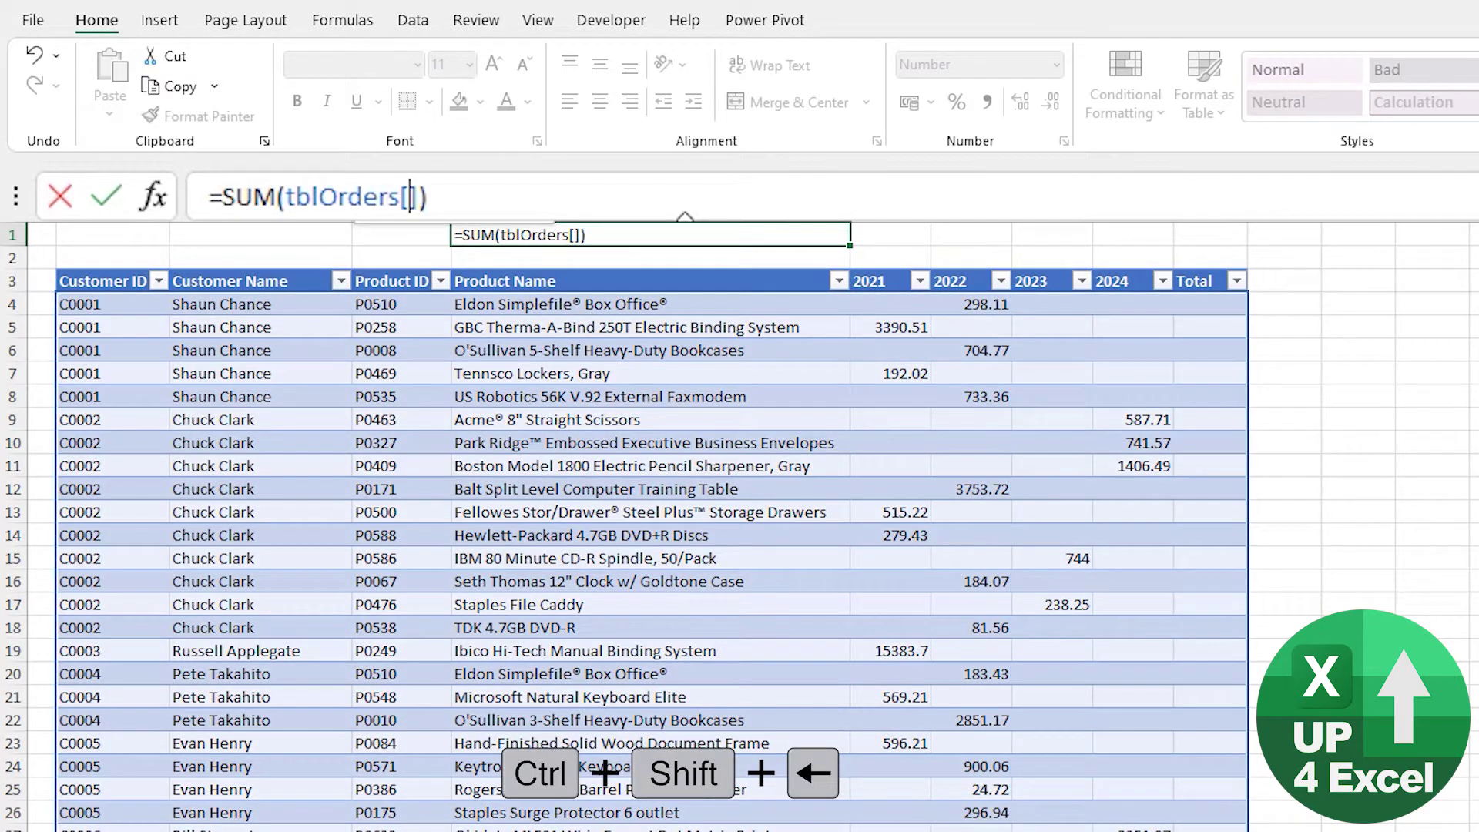
{"action": "key", "text": "Left"}
{"action": "key", "text": "alt+Down"}
{"action": "key", "text": "Down"}
{"action": "key", "text": "Down"}
{"action": "key", "text": "Down"}
{"action": "key", "text": "Down"}
{"action": "key", "text": "Down"}
{"action": "key", "text": "Down"}
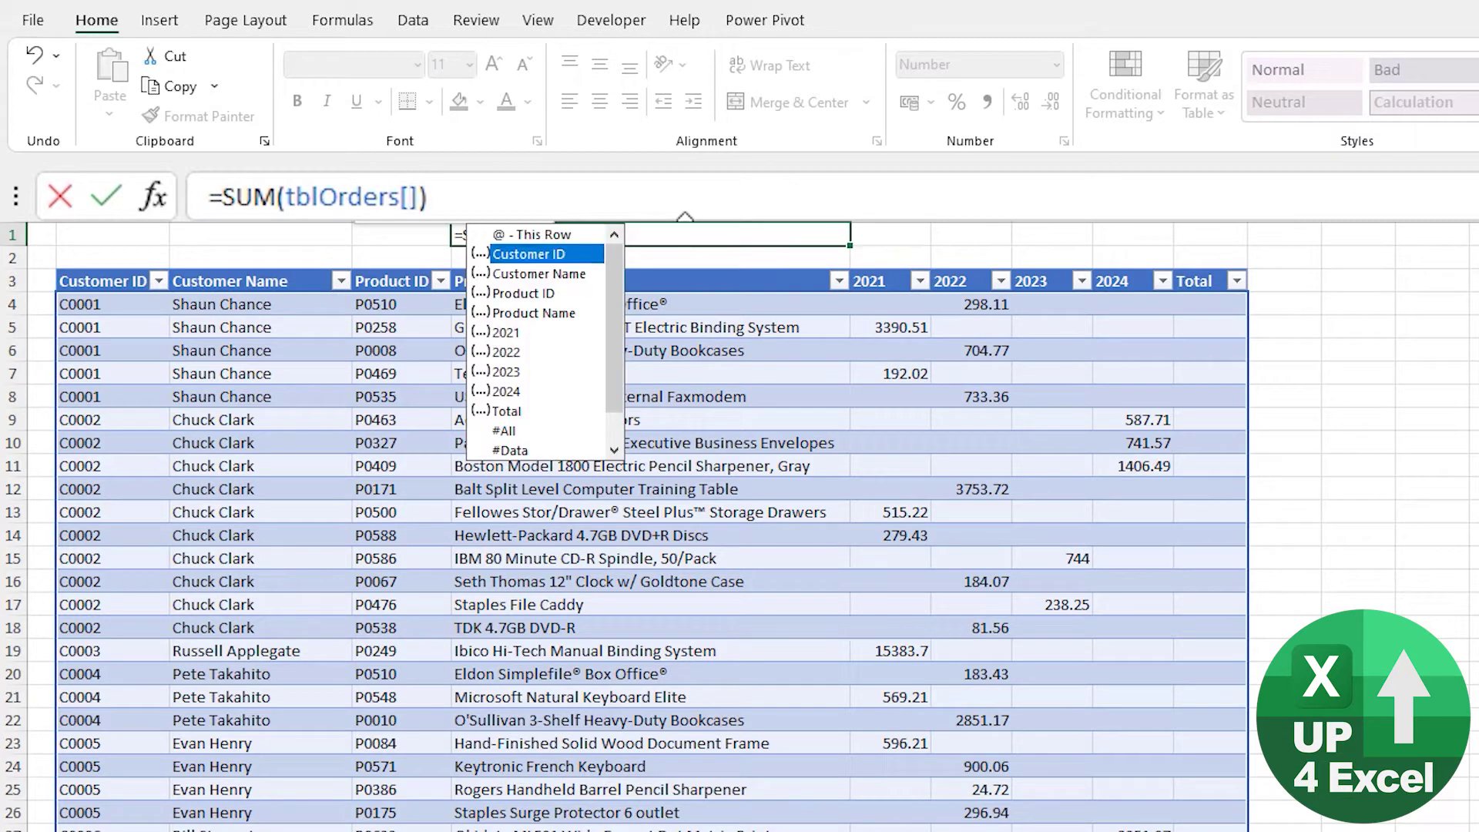
{"action": "key", "text": "Down"}
{"action": "key", "text": "Down"}
{"action": "key", "text": "Down"}
{"action": "key", "text": "Down"}
{"action": "key", "text": "Down"}
{"action": "key", "text": "Down"}
{"action": "key", "text": "Down"}
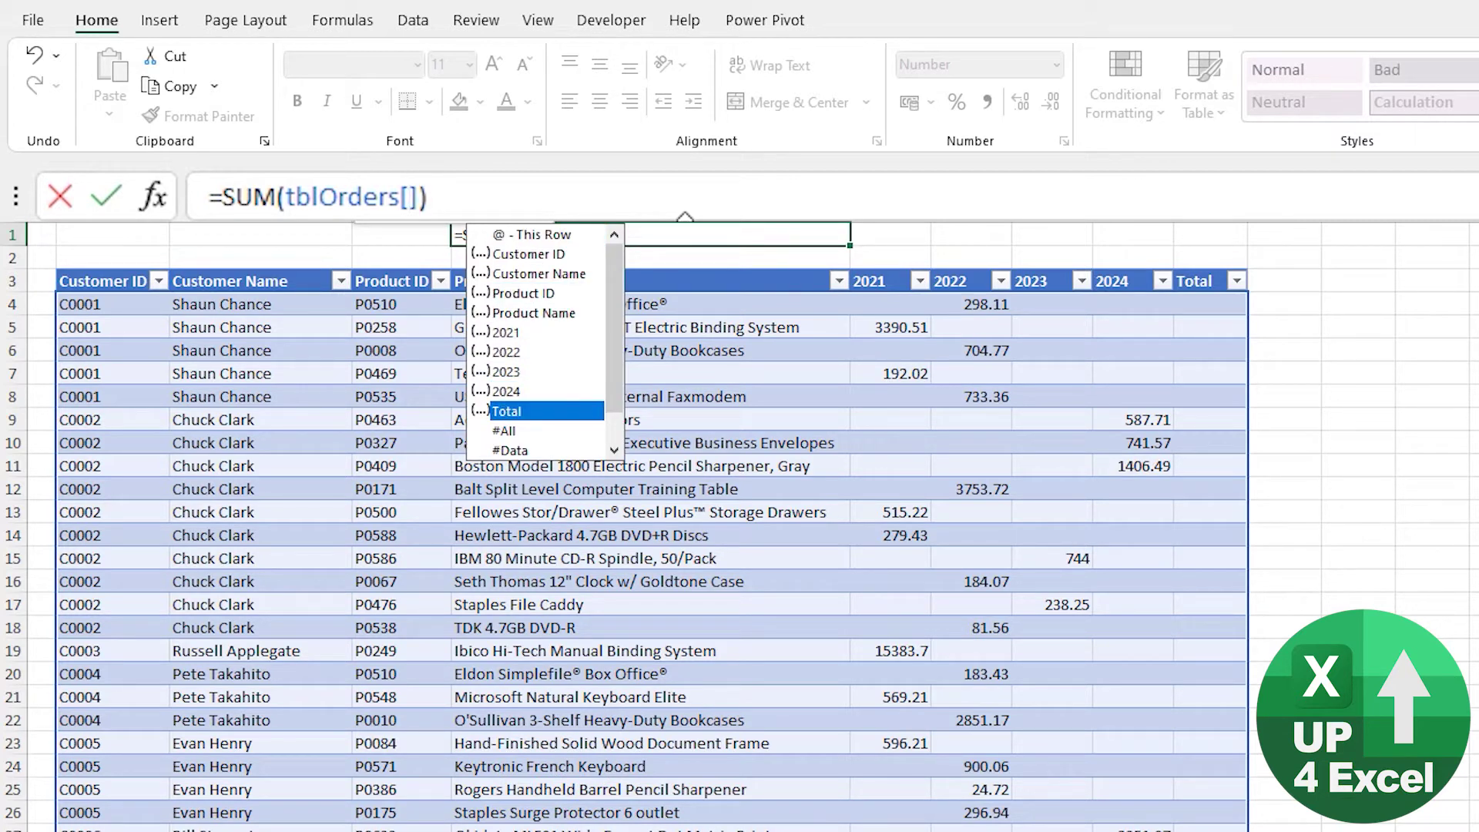
{"action": "key", "text": "Up"}
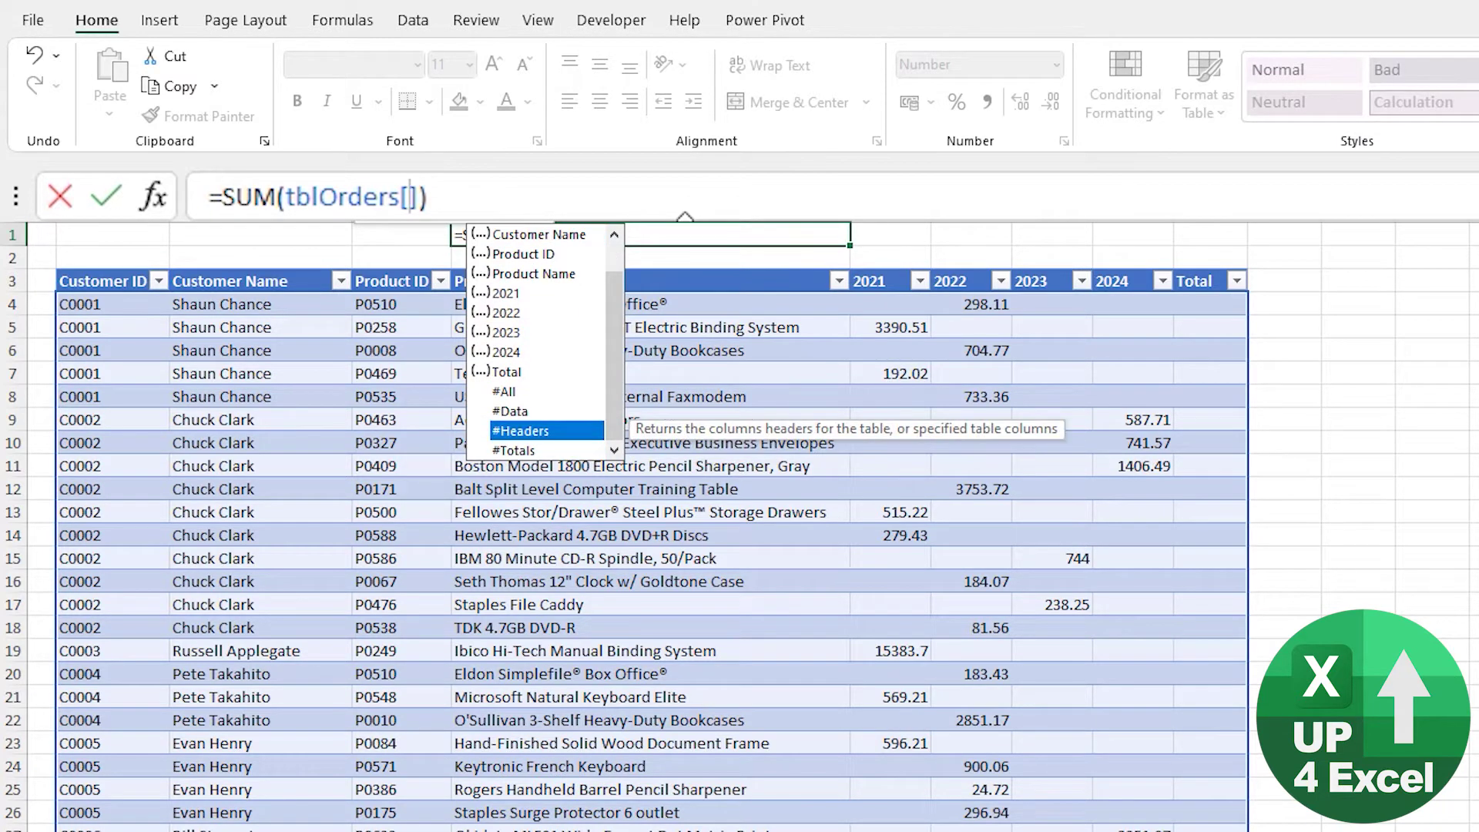
{"action": "key", "text": "Up"}
{"action": "key", "text": "Up"}
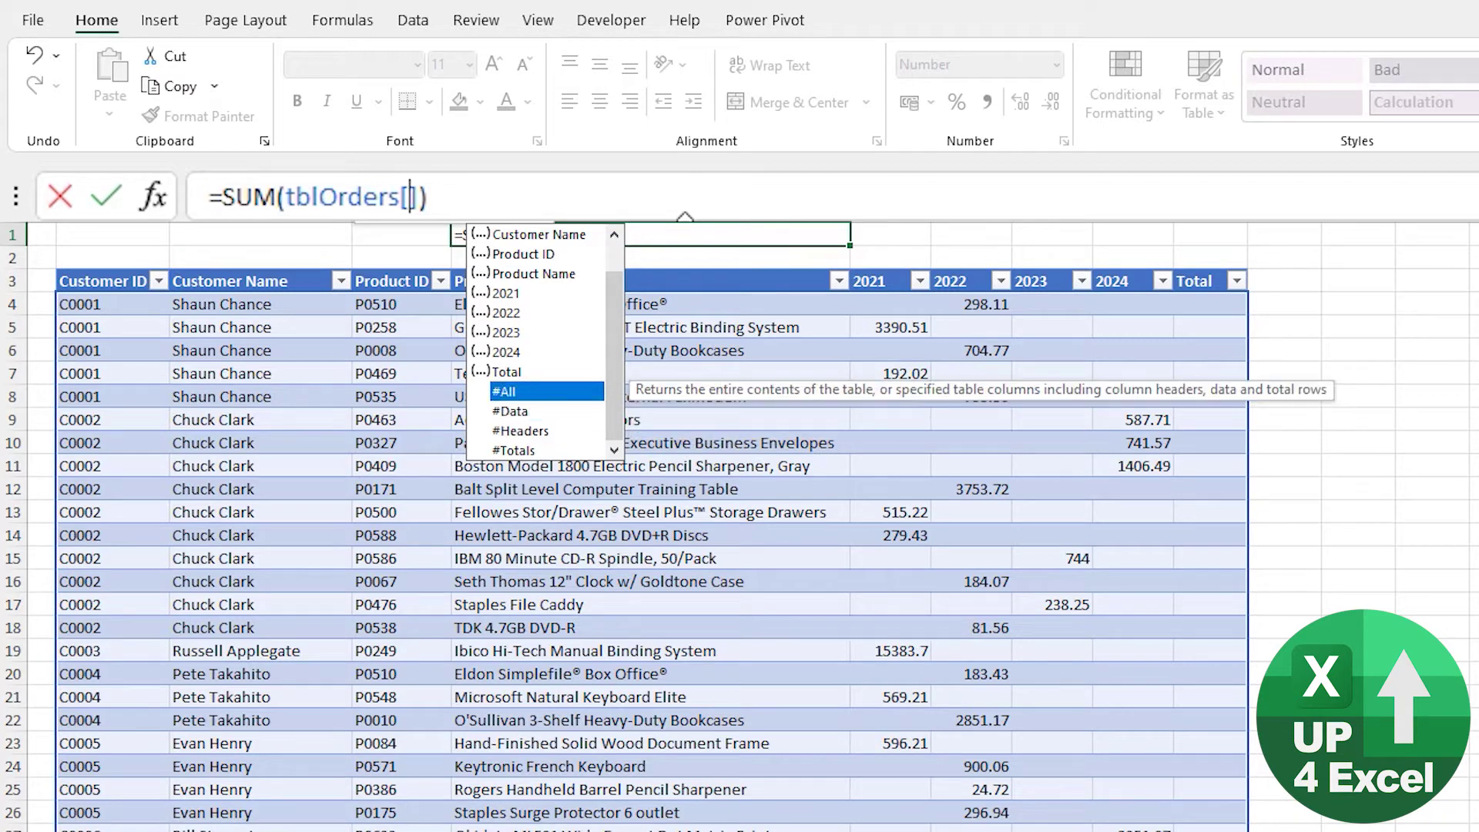
{"action": "key", "text": "Down"}
{"action": "key", "text": "Down"}
{"action": "key", "text": "Down"}
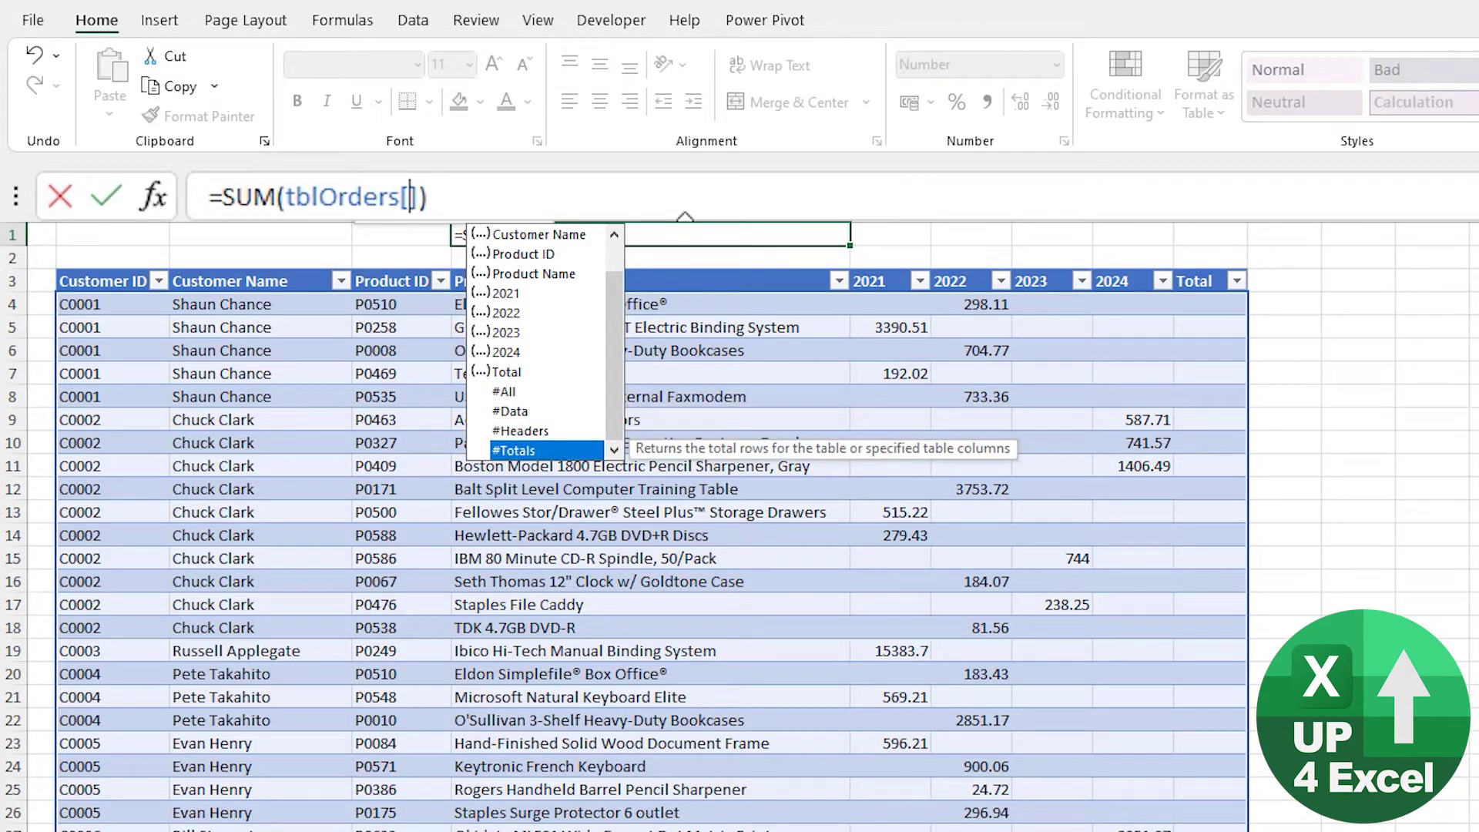
Step: Choose the 2022 column, commit =SUM(tblOrders[2022]) in E1, then move to J4
{"action": "key", "text": "Up"}
{"action": "key", "text": "Up"}
{"action": "key", "text": "Up"}
{"action": "key", "text": "Up"}
{"action": "key", "text": "Up"}
{"action": "key", "text": "Up"}
{"action": "key", "text": "Up"}
{"action": "key", "text": "Up"}
{"action": "key", "text": "Up"}
{"action": "key", "text": "Up"}
{"action": "key", "text": "Up"}
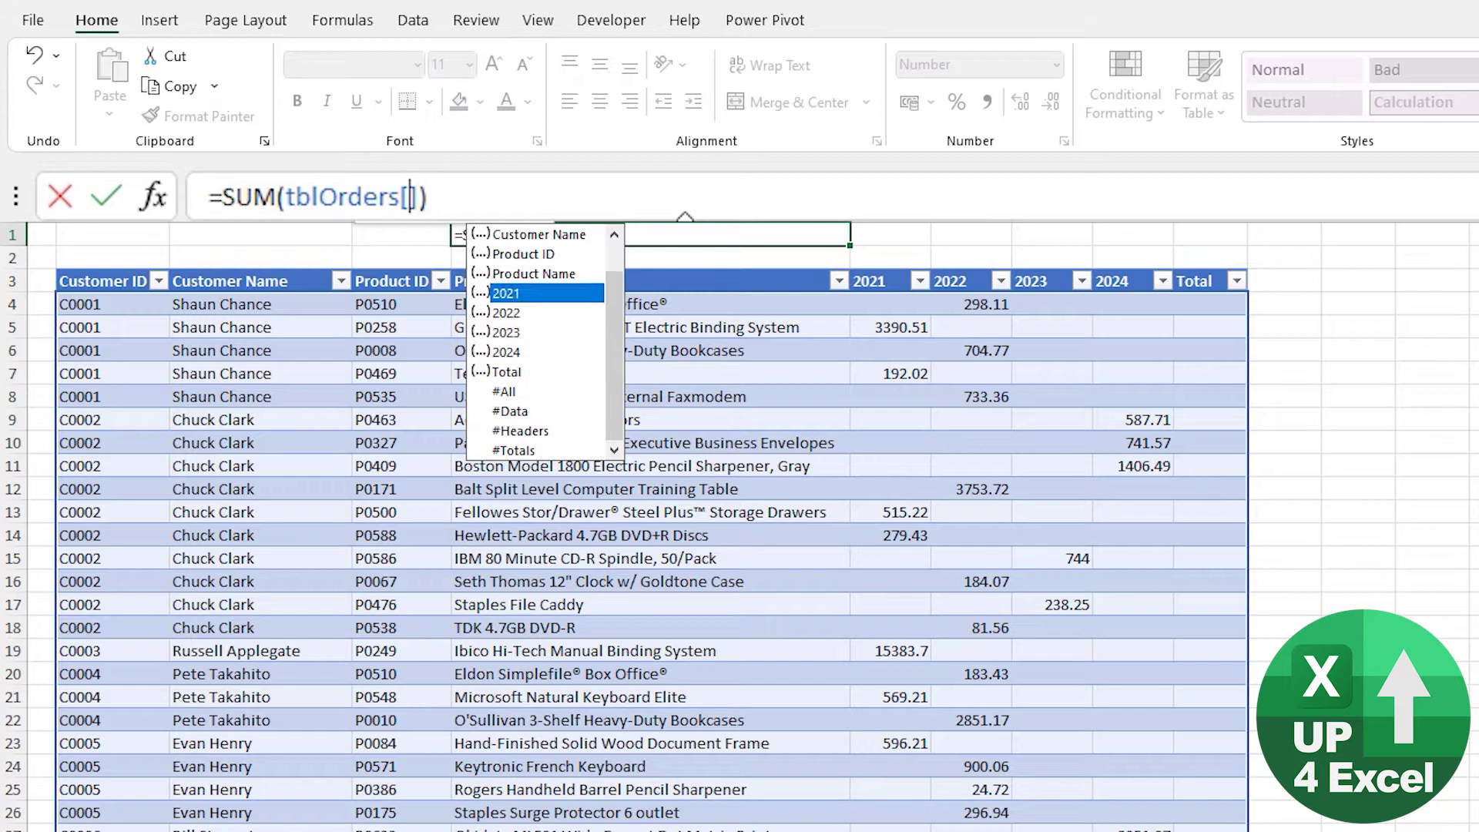
{"action": "key", "text": "Up"}
{"action": "key", "text": "Up"}
{"action": "key", "text": "Down"}
{"action": "key", "text": "Down"}
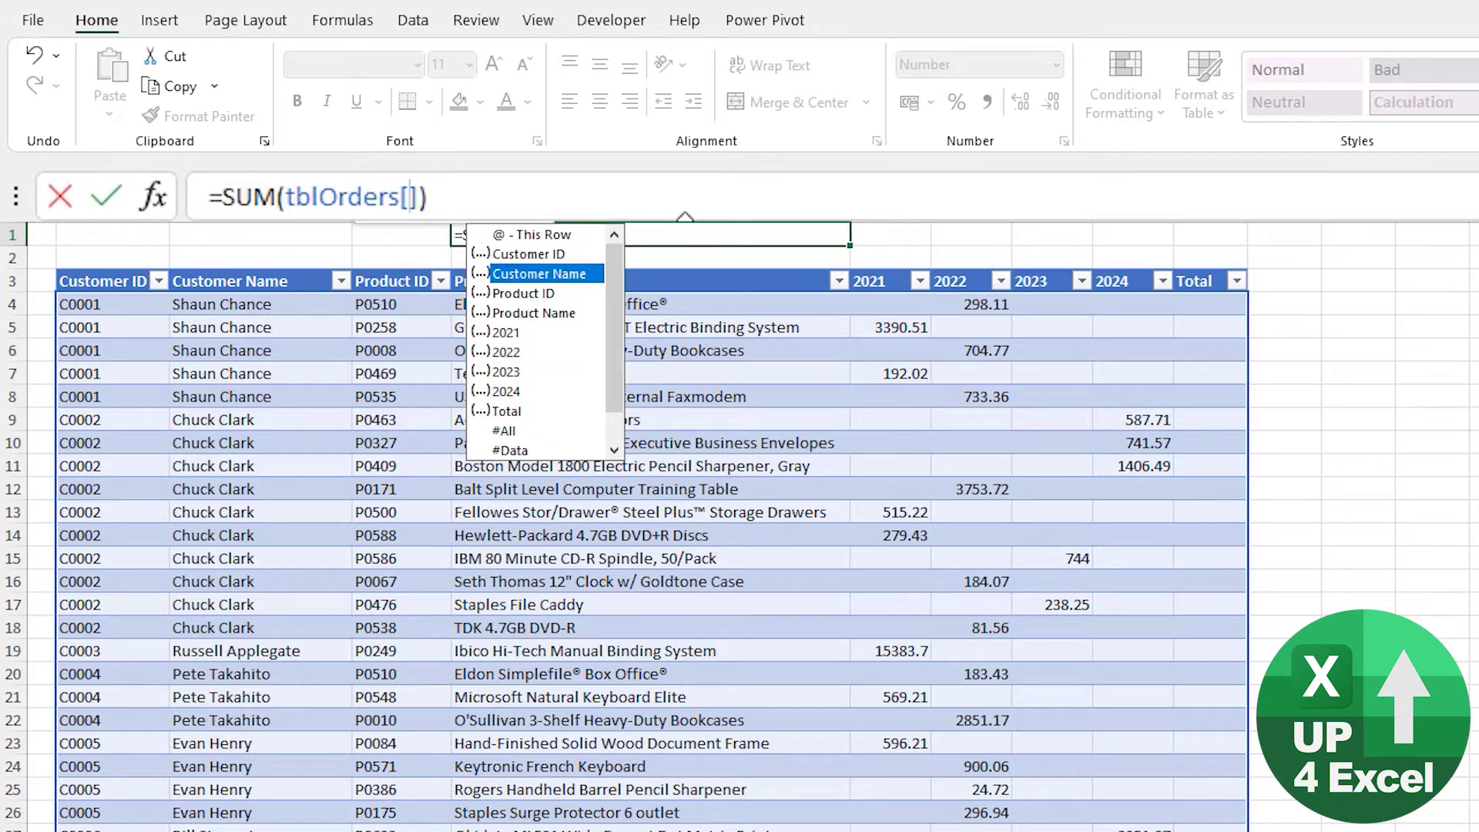
{"action": "key", "text": "Down"}
{"action": "key", "text": "Down"}
{"action": "key", "text": "Down"}
{"action": "key", "text": "Down"}
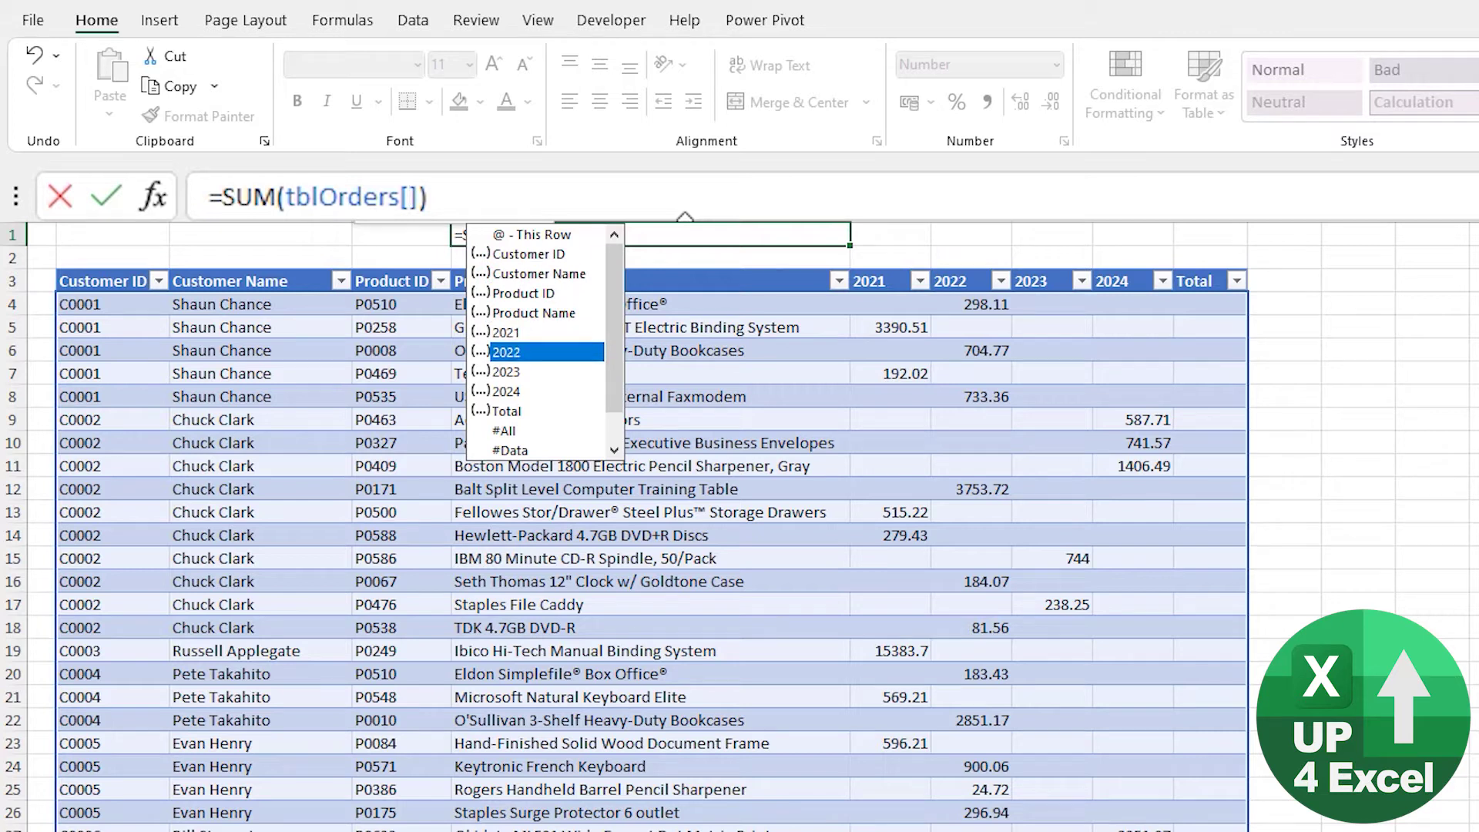
{"action": "key", "text": "Up"}
{"action": "key", "text": "Up"}
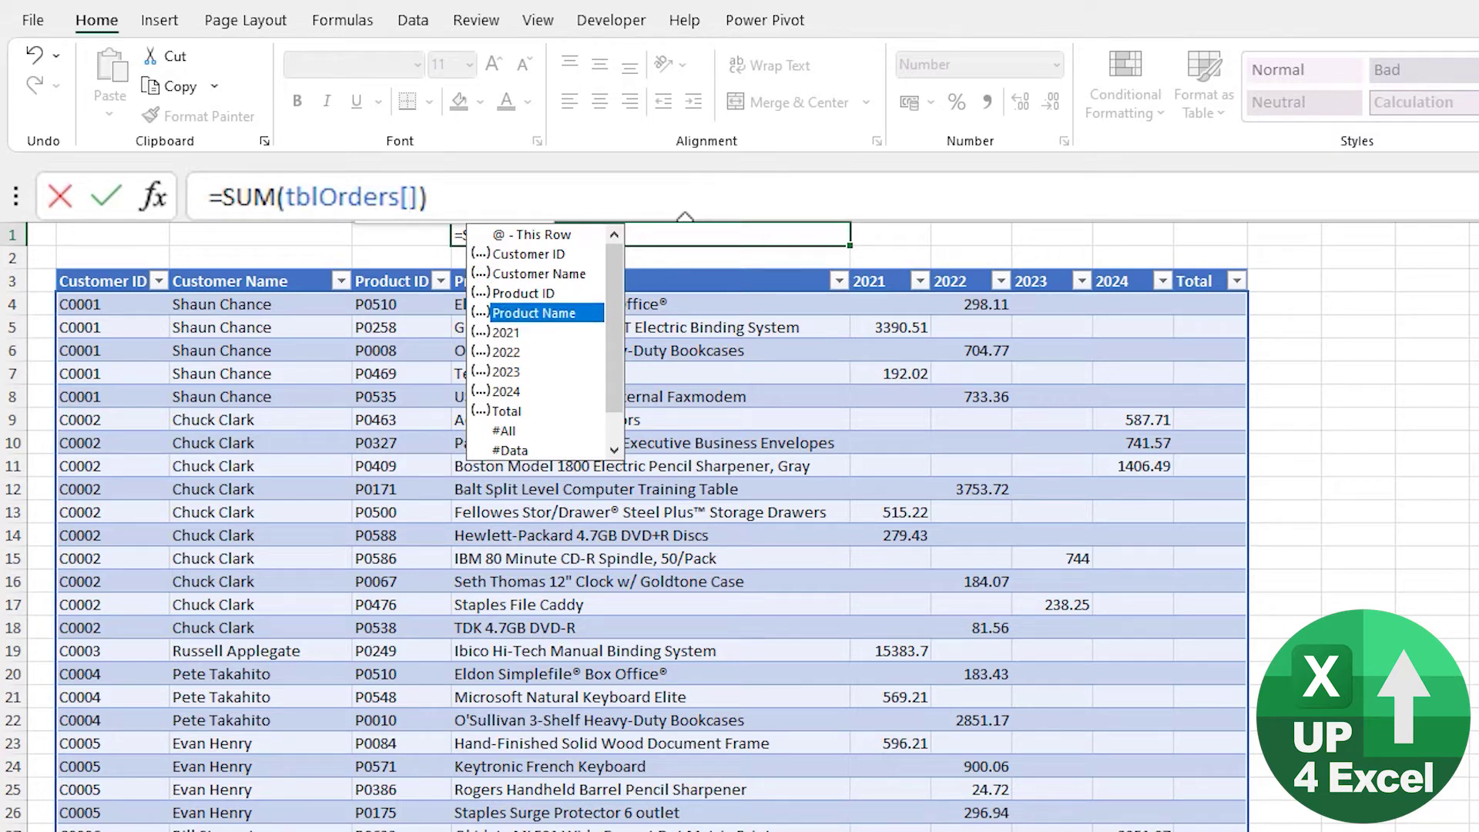
{"action": "key", "text": "Down"}
{"action": "key", "text": "Down"}
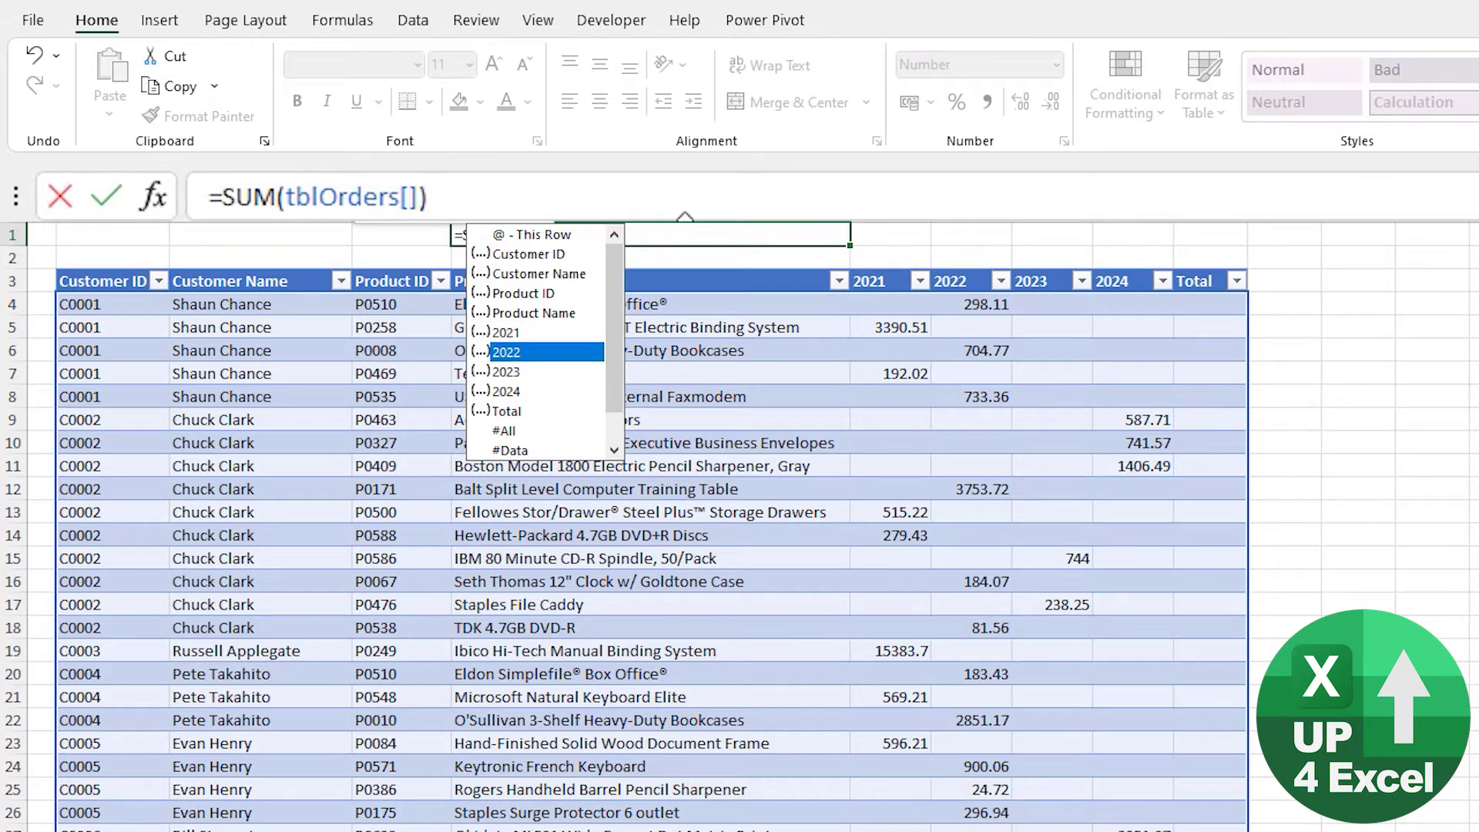
{"action": "key", "text": "Tab"}
{"action": "key", "text": "Return"}
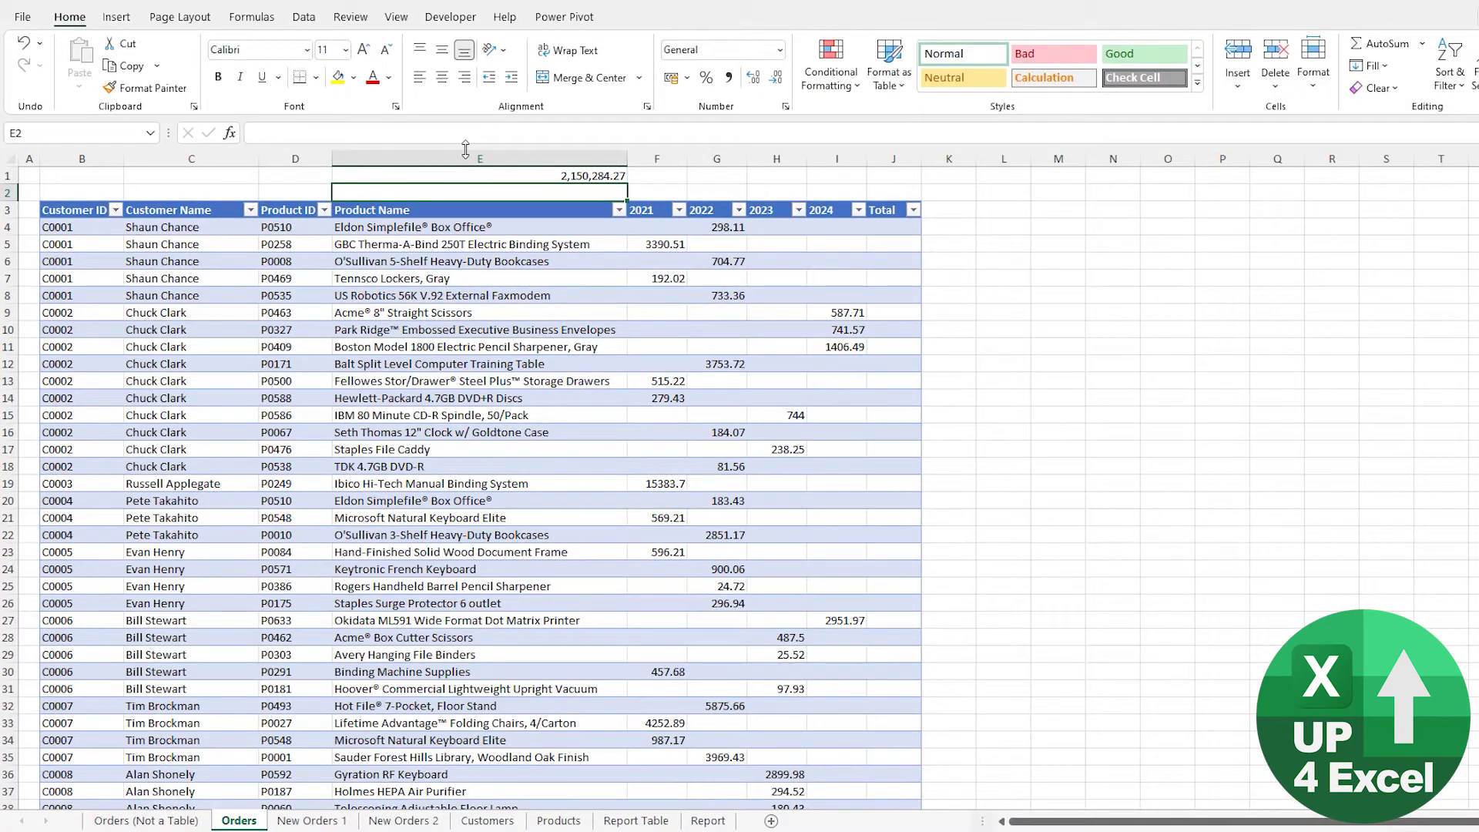
{"action": "key", "text": "Up"}
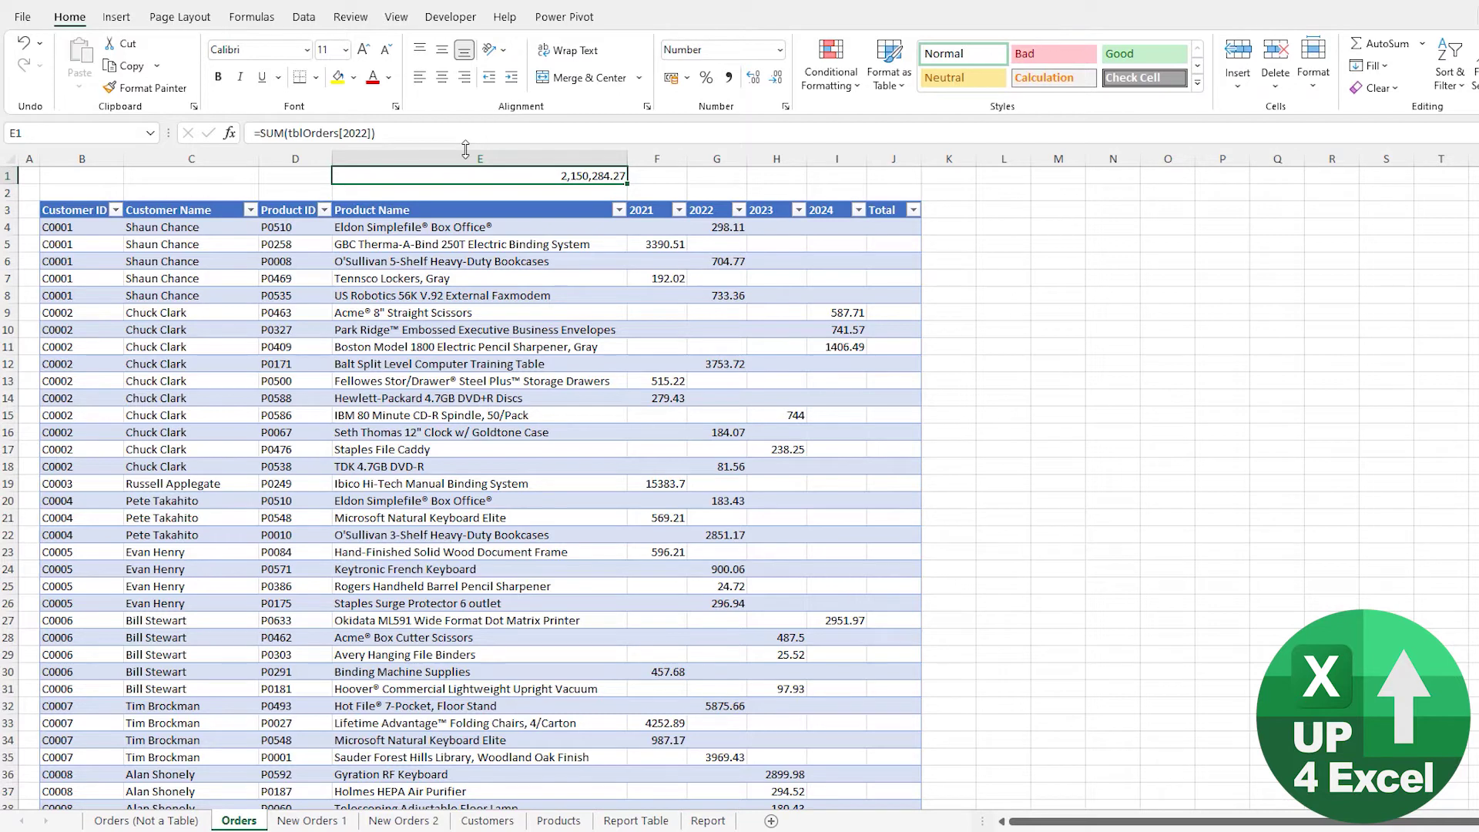
{"action": "key", "text": "Down"}
{"action": "key", "text": "Down"}
{"action": "key", "text": "Down"}
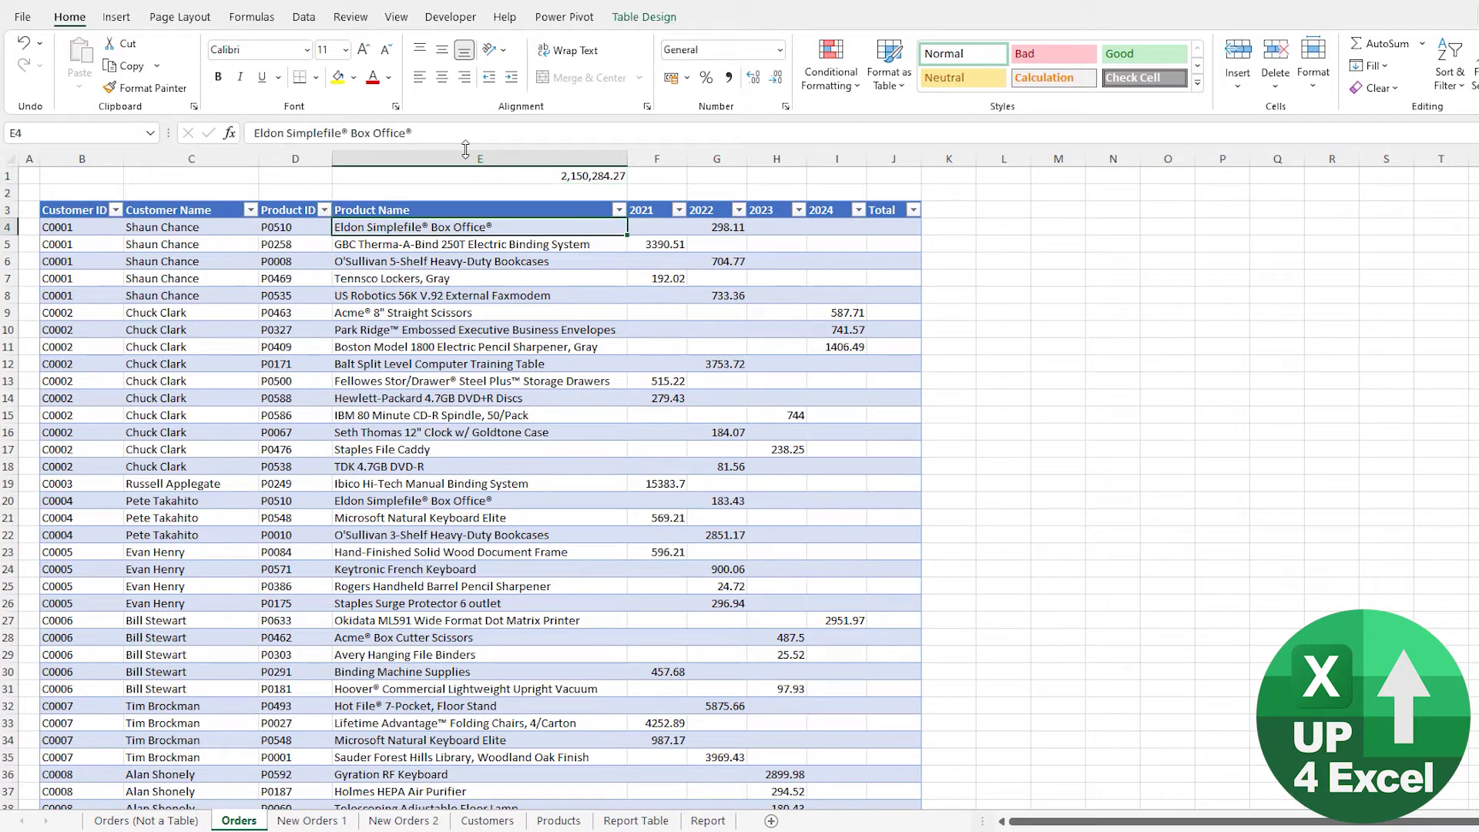
{"action": "key", "text": "Right"}
{"action": "key", "text": "Right"}
{"action": "key", "text": "Right"}
{"action": "key", "text": "Right"}
{"action": "key", "text": "Right"}
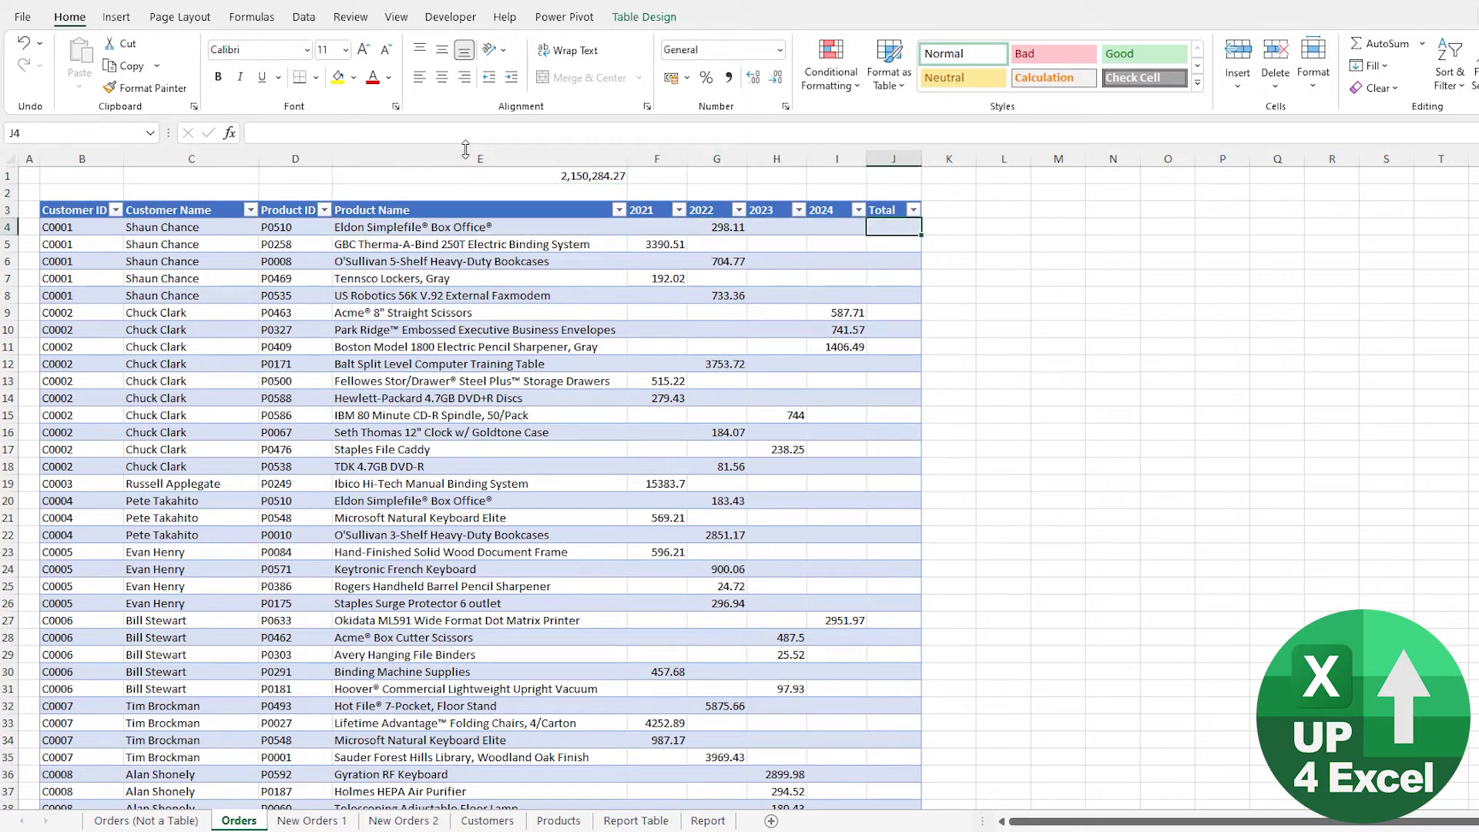
Step: In J4, build =sum(tblOrders[@[2021]:[2024]]) across row 4's 2021–2024 cells
{"action": "type", "text": "="}
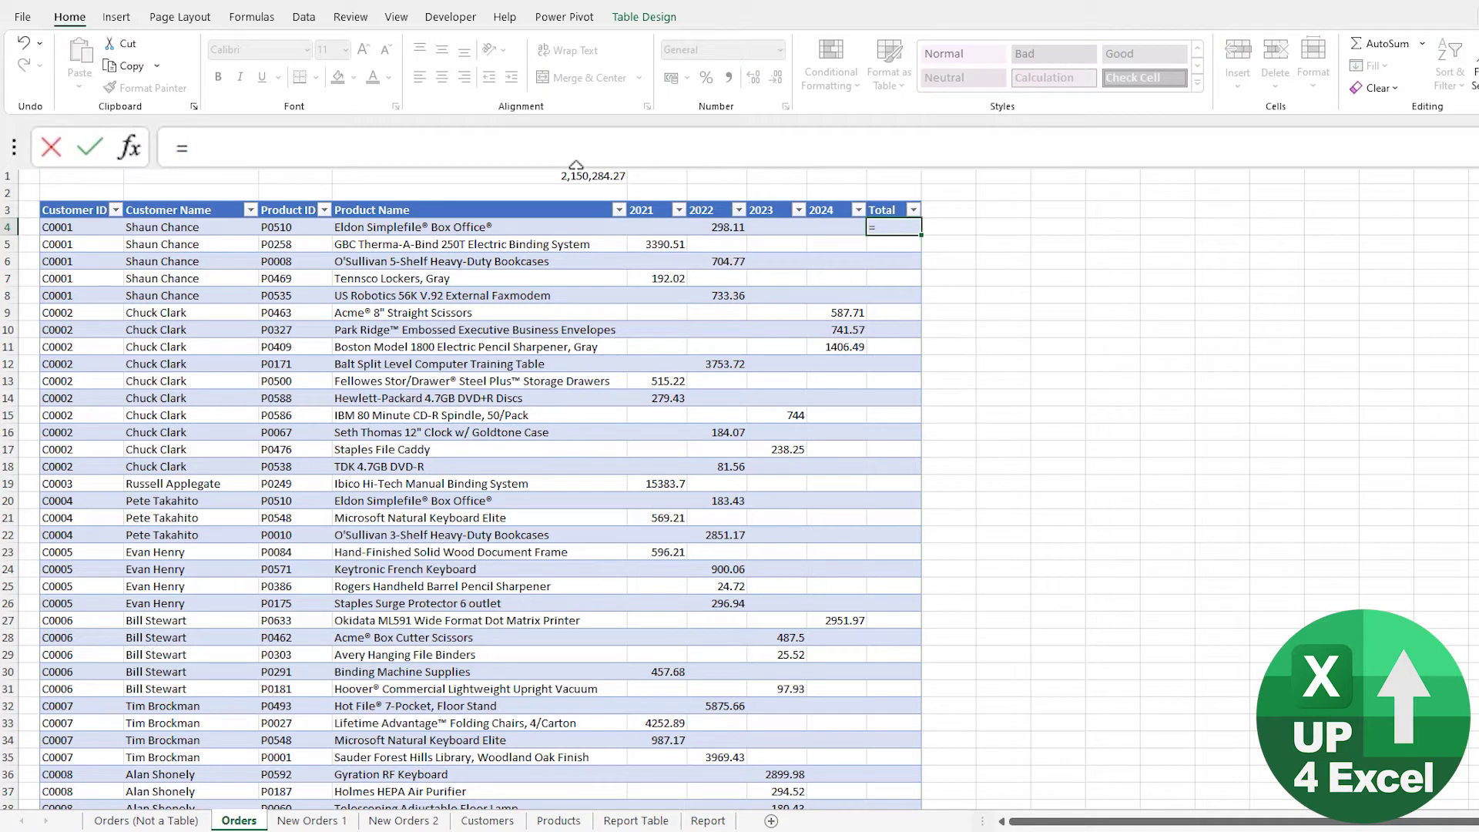
{"action": "type", "text": "sum("}
{"action": "left_click", "coordinate": [672, 228]}
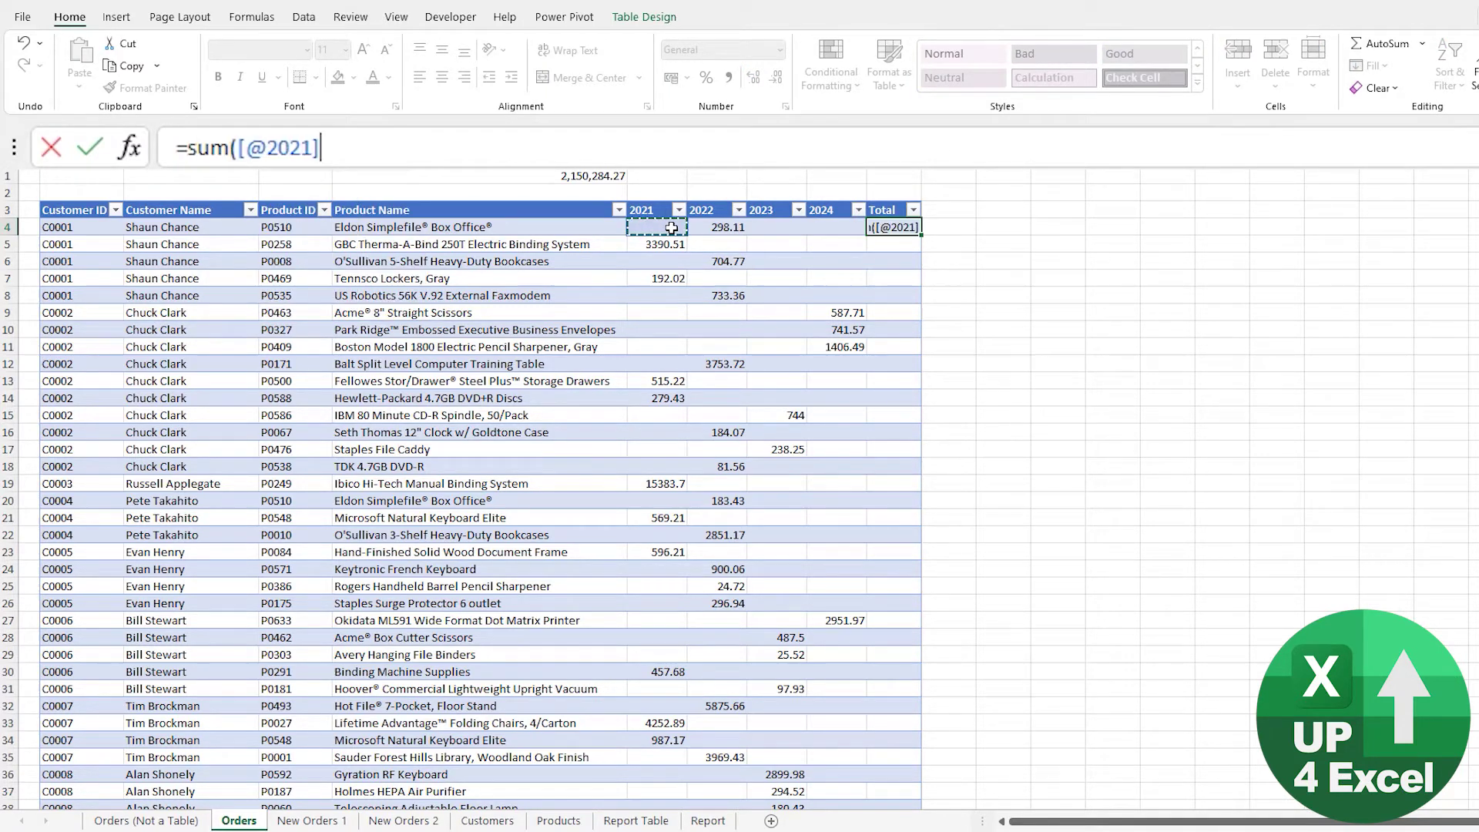
{"action": "left_click_drag", "start_coordinate": [672, 229], "coordinate": [821, 228]}
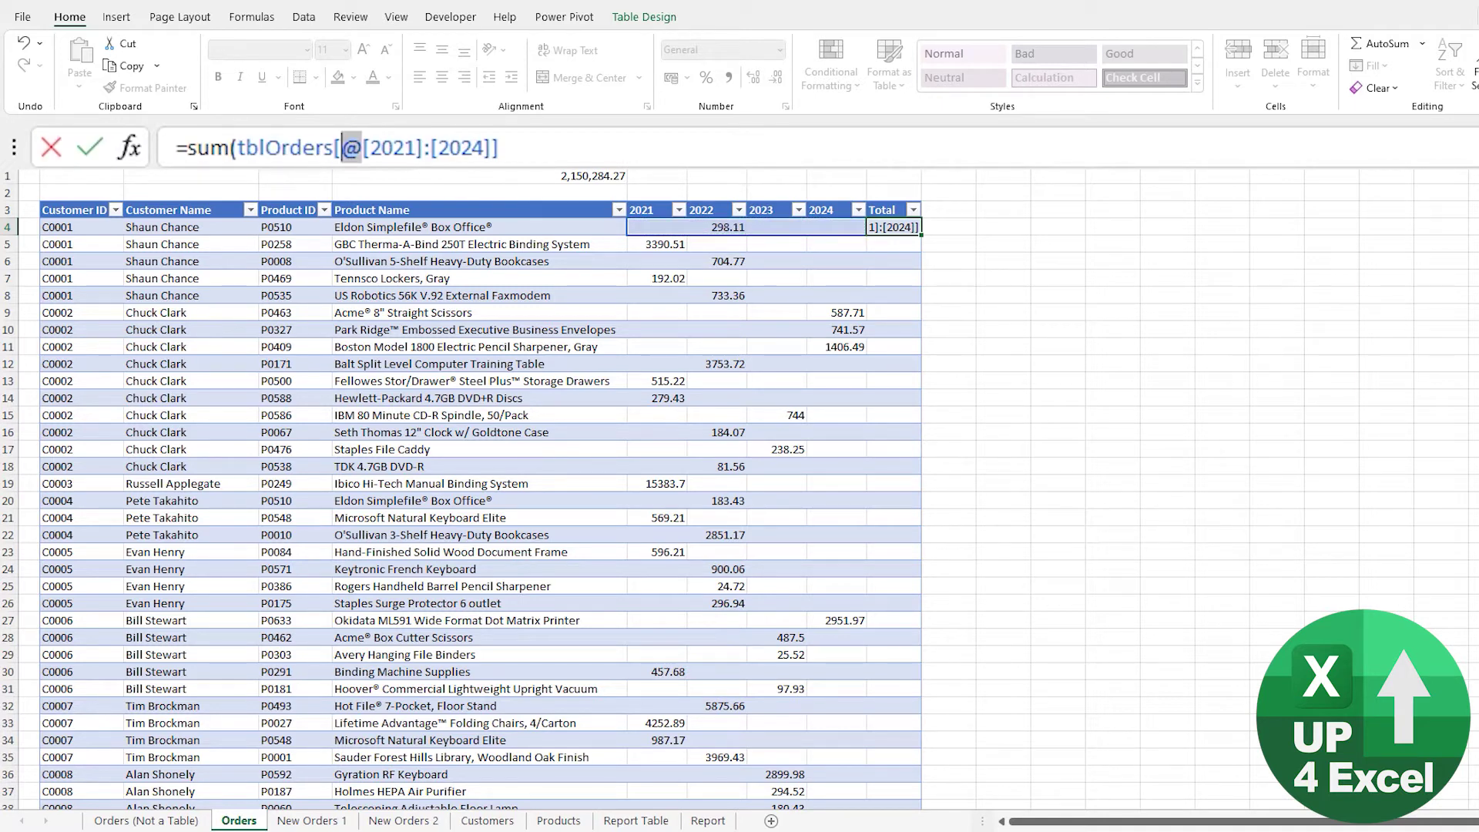
{"action": "left_click_drag", "start_coordinate": [342, 148], "coordinate": [359, 158]}
{"action": "left_click", "coordinate": [603, 162]}
{"action": "key", "text": "ctrl+shift+Left"}
{"action": "key", "text": "ctrl+shift+Left"}
{"action": "key", "text": "ctrl+shift+Left"}
{"action": "key", "text": "ctrl+shift+Left"}
{"action": "key", "text": "ctrl+shift+Left"}
{"action": "key", "text": "ctrl+shift+Left"}
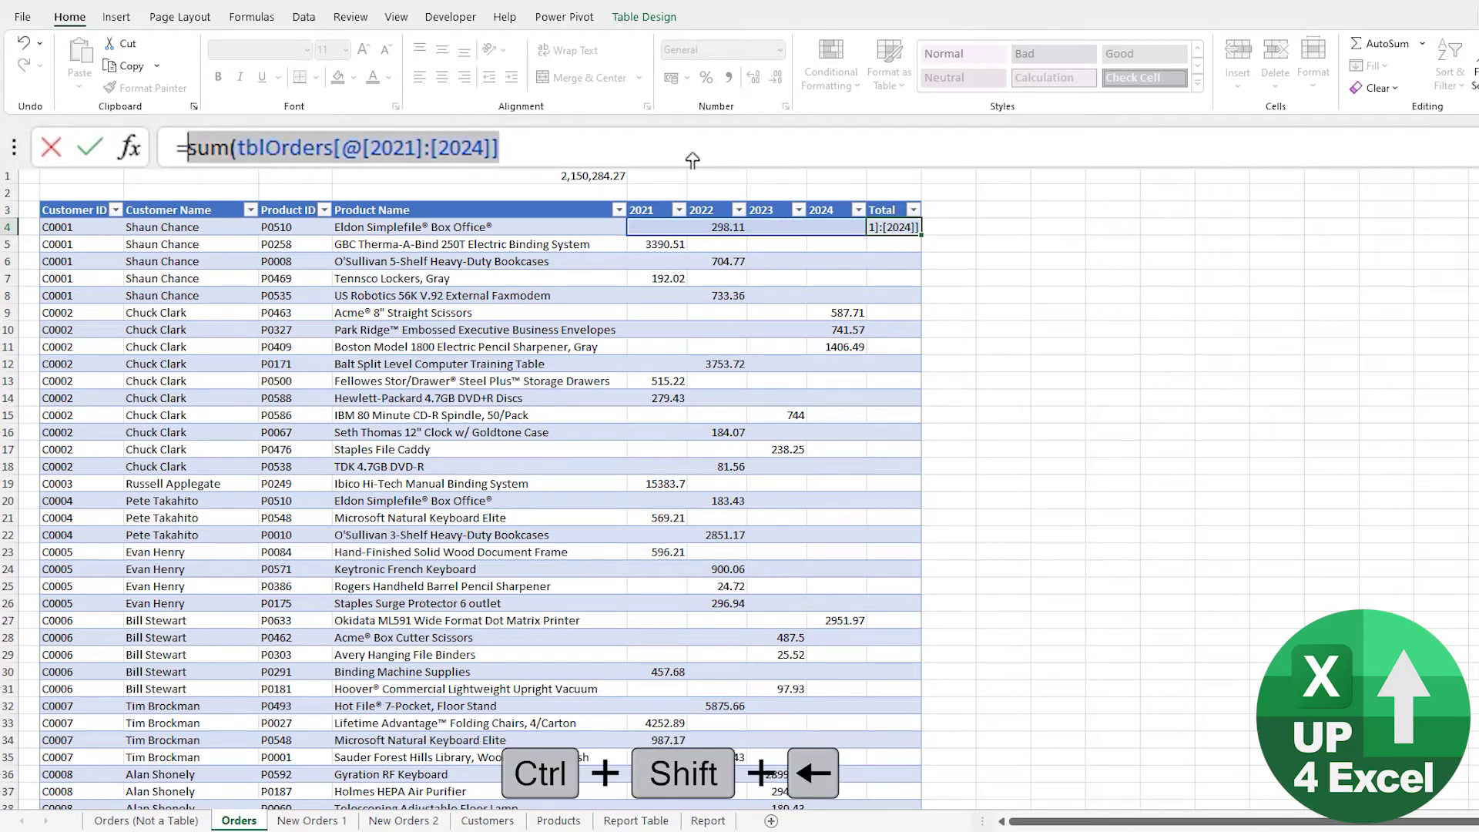
Step: Replace J4's SUM with row 4's 2021, 2022 and next-year cells joined by plus signs
{"action": "key", "text": "BackSpace"}
{"action": "left_click", "coordinate": [648, 229]}
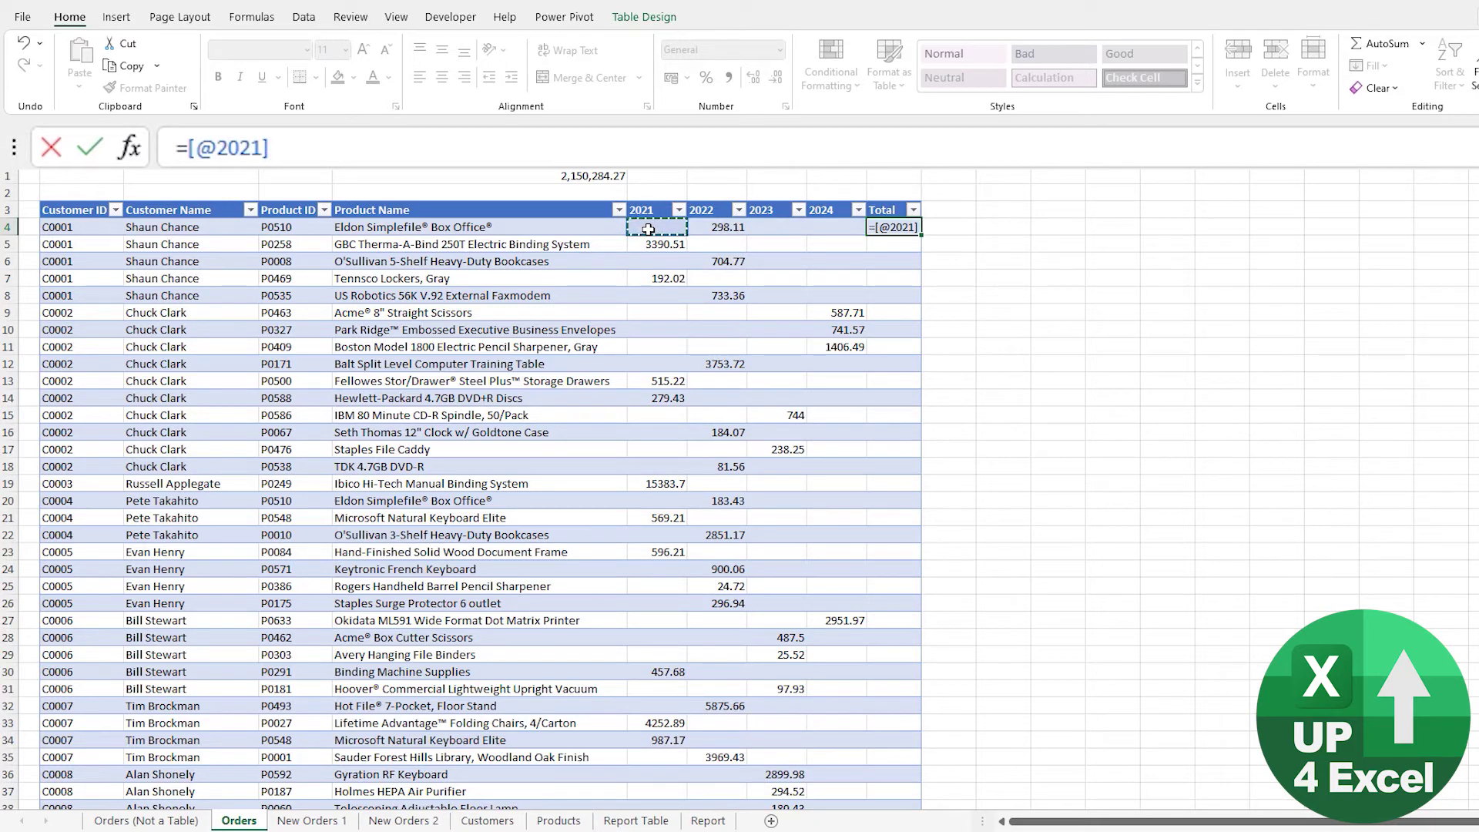
{"action": "type", "text": "+"}
{"action": "left_click", "coordinate": [725, 225]}
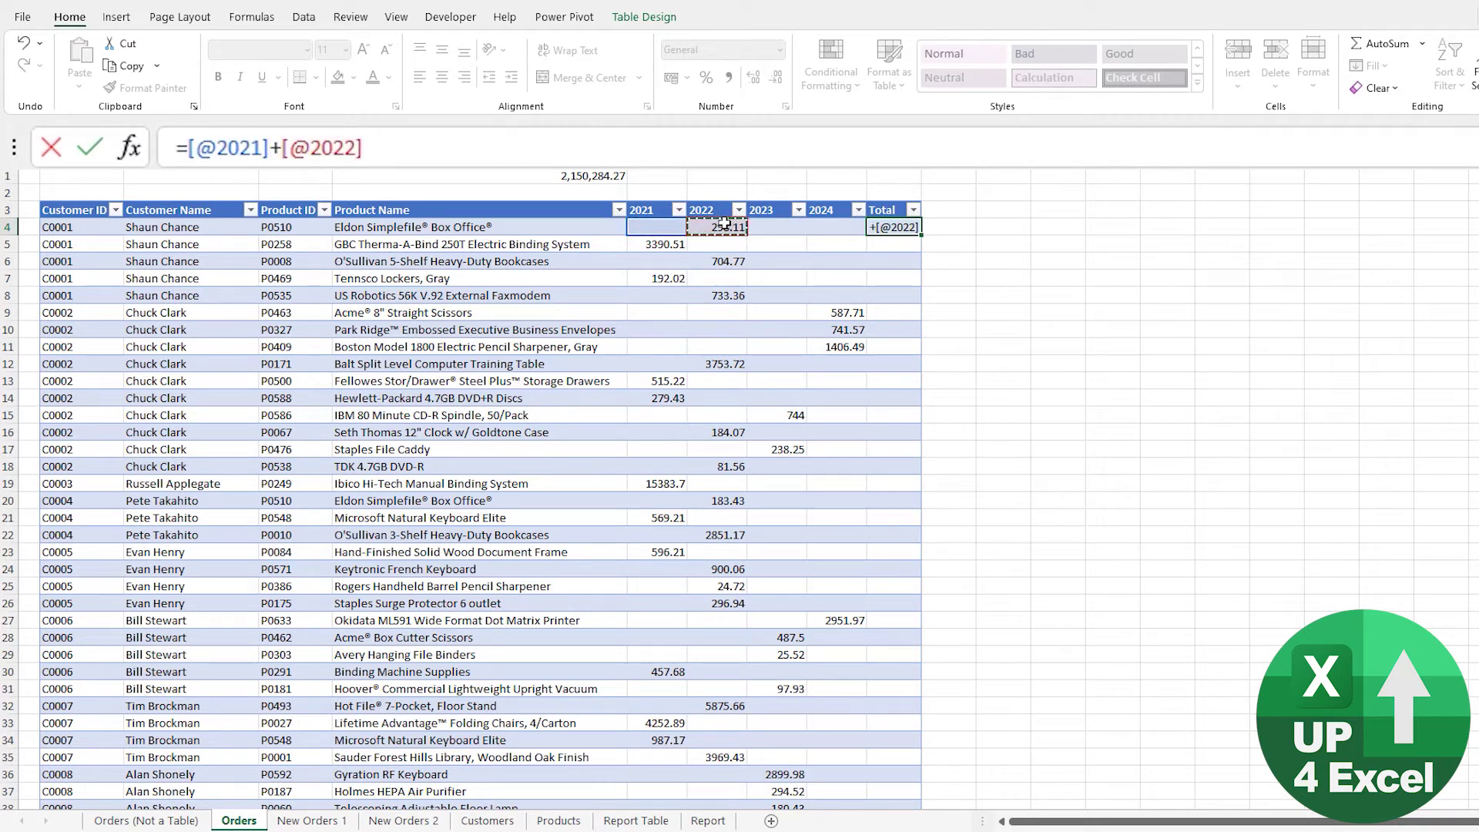
{"action": "type", "text": "+"}
{"action": "left_click", "coordinate": [780, 225]}
{"action": "type", "text": "+[@2023"}
{"action": "key", "text": "Left"}
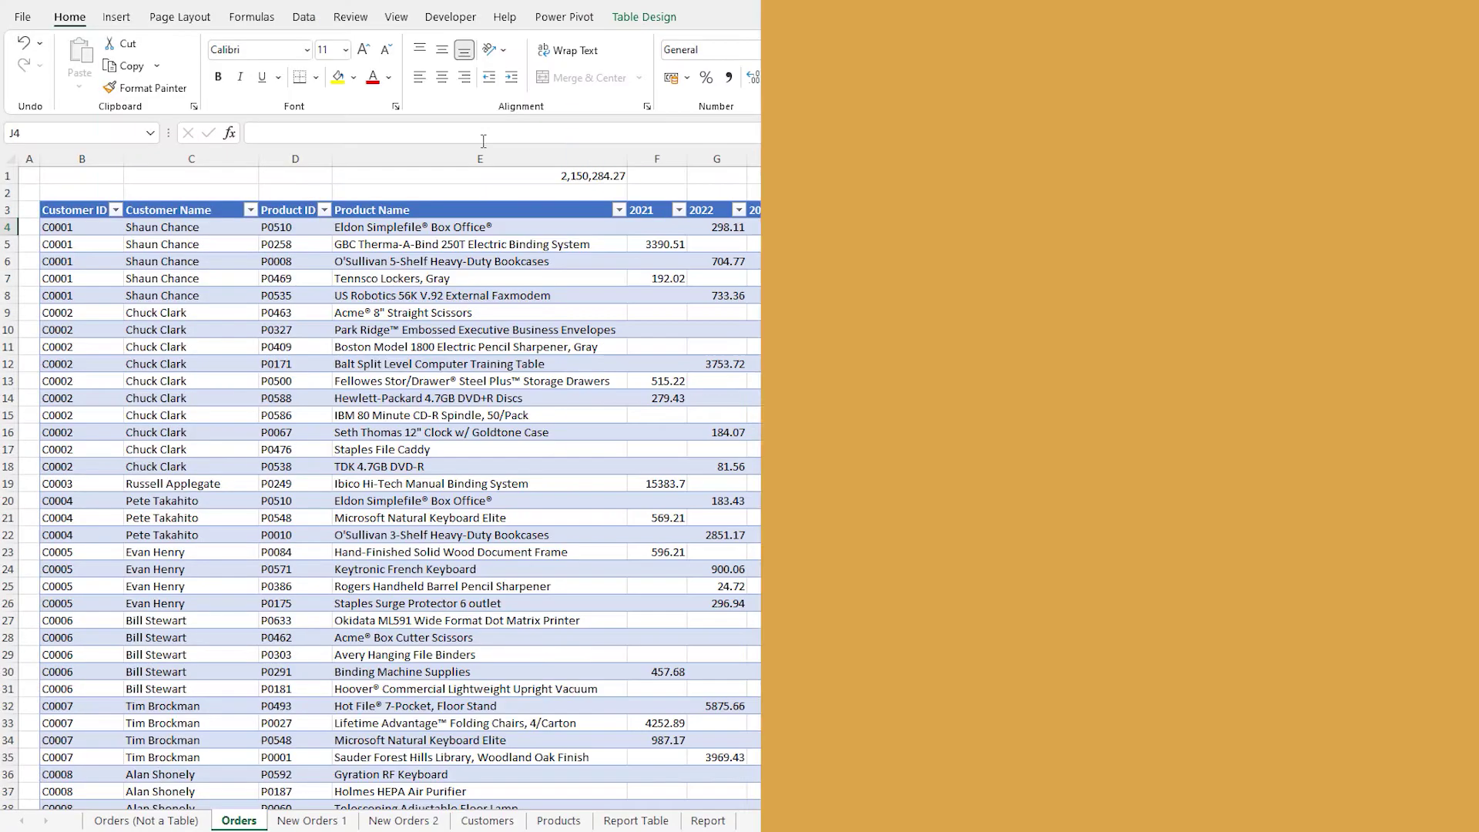
Step: On the previous sheet, add a bold Total header and paint the 2024 heading's format onto it
{"action": "key", "text": "ctrl+Page_Up"}
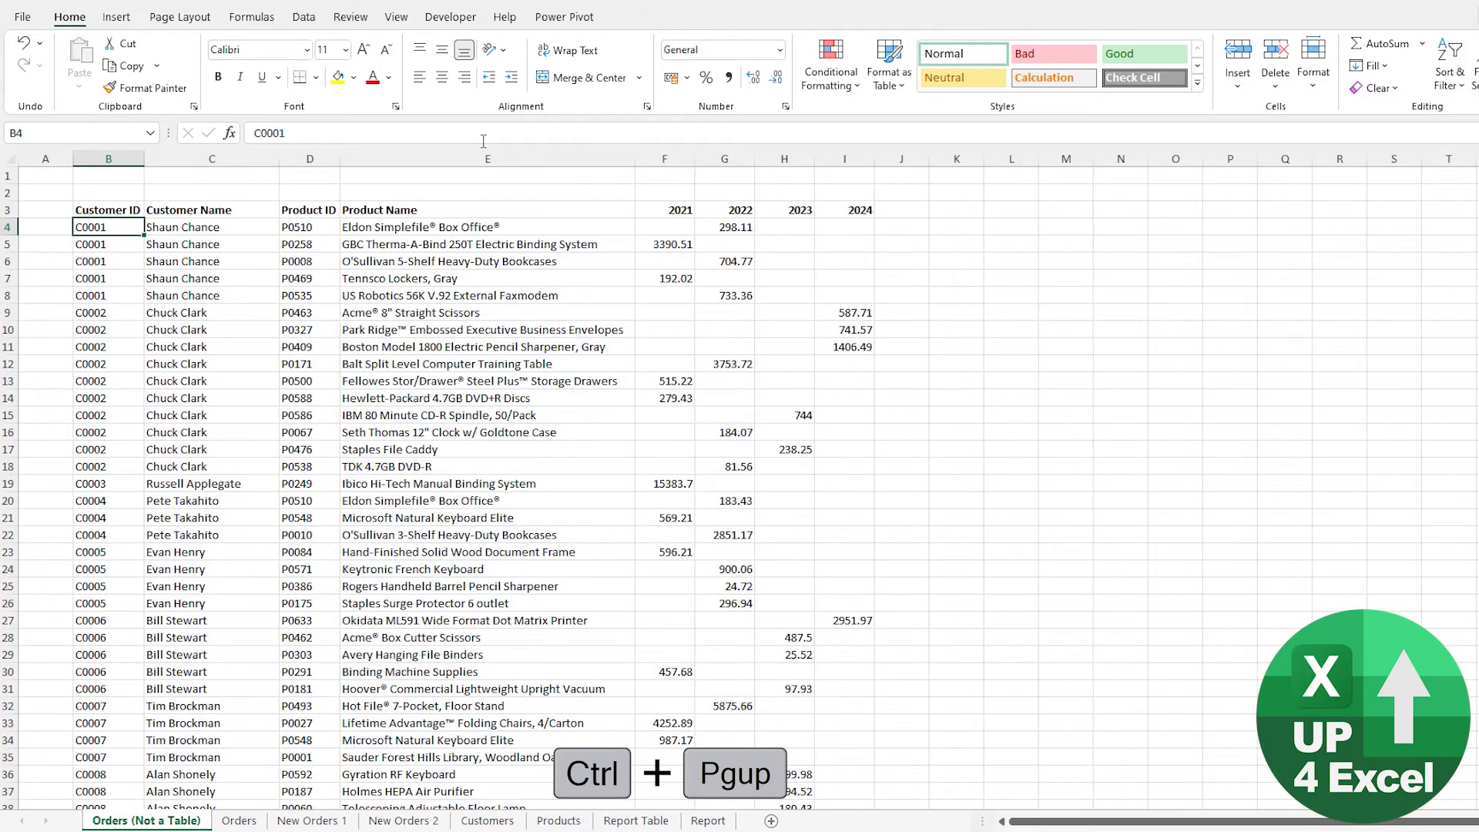
{"action": "left_click", "coordinate": [898, 212]}
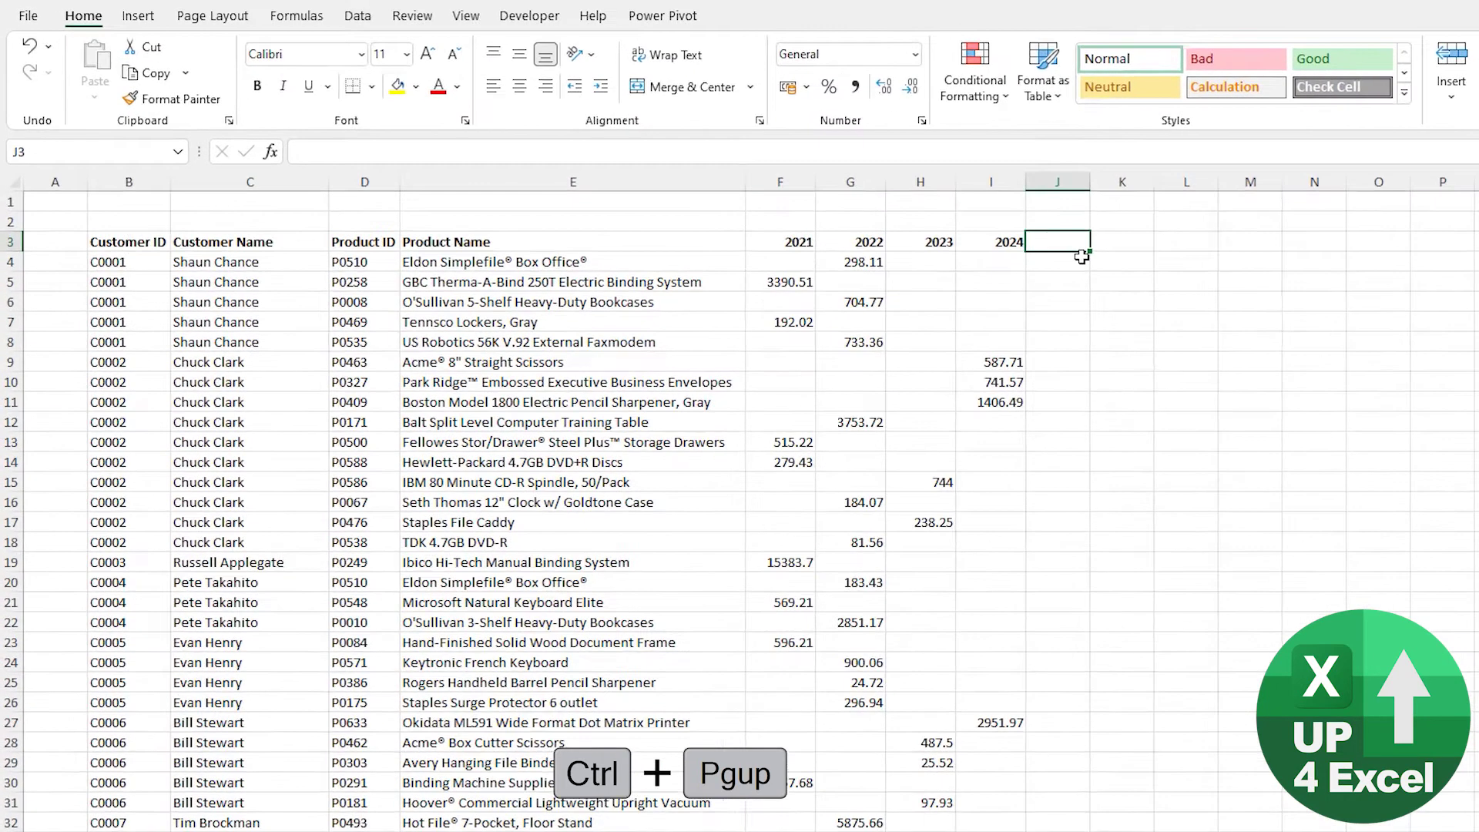
{"action": "type", "text": "Total"}
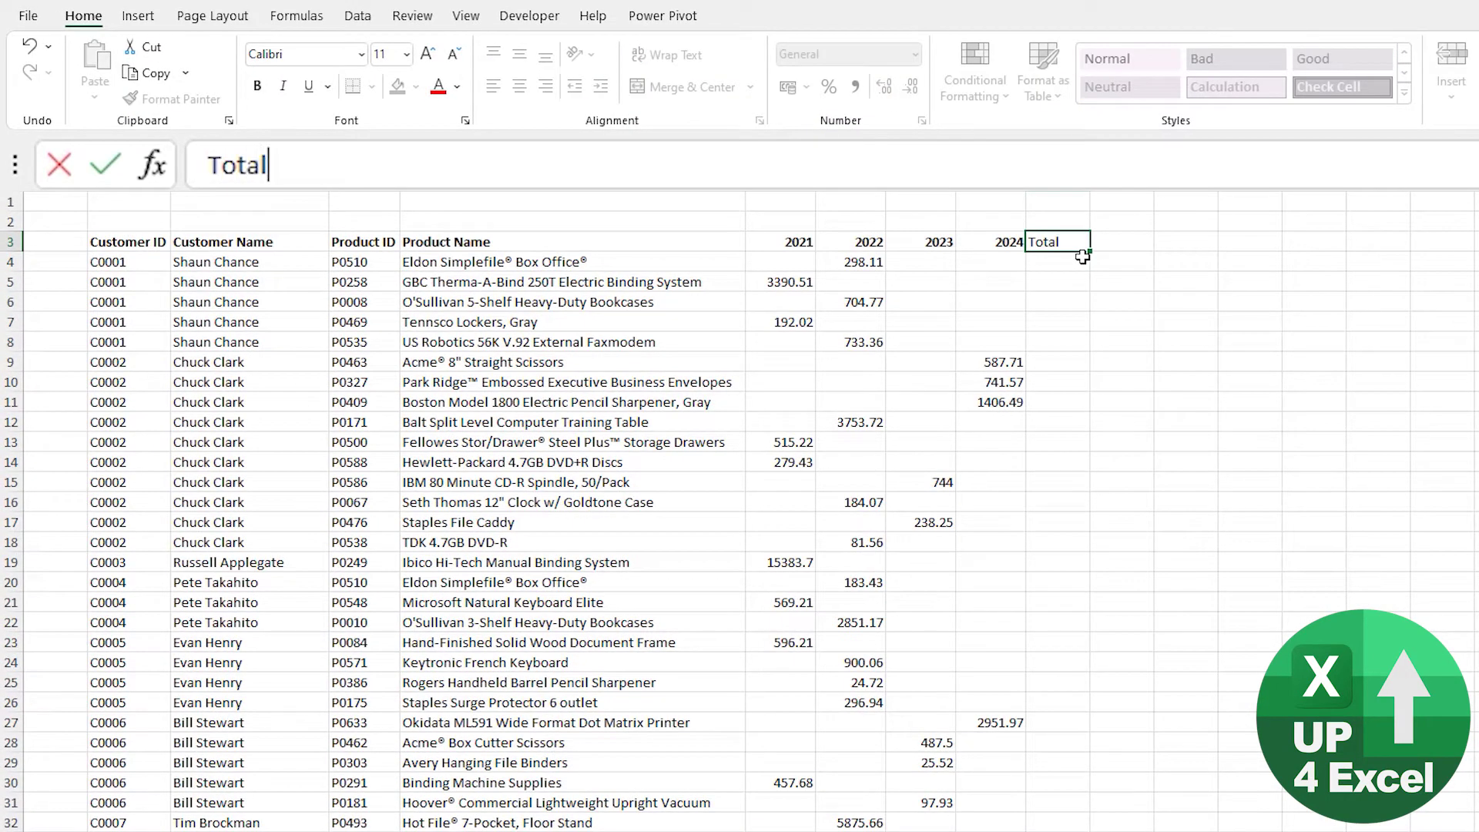
{"action": "key", "text": "ctrl+Return"}
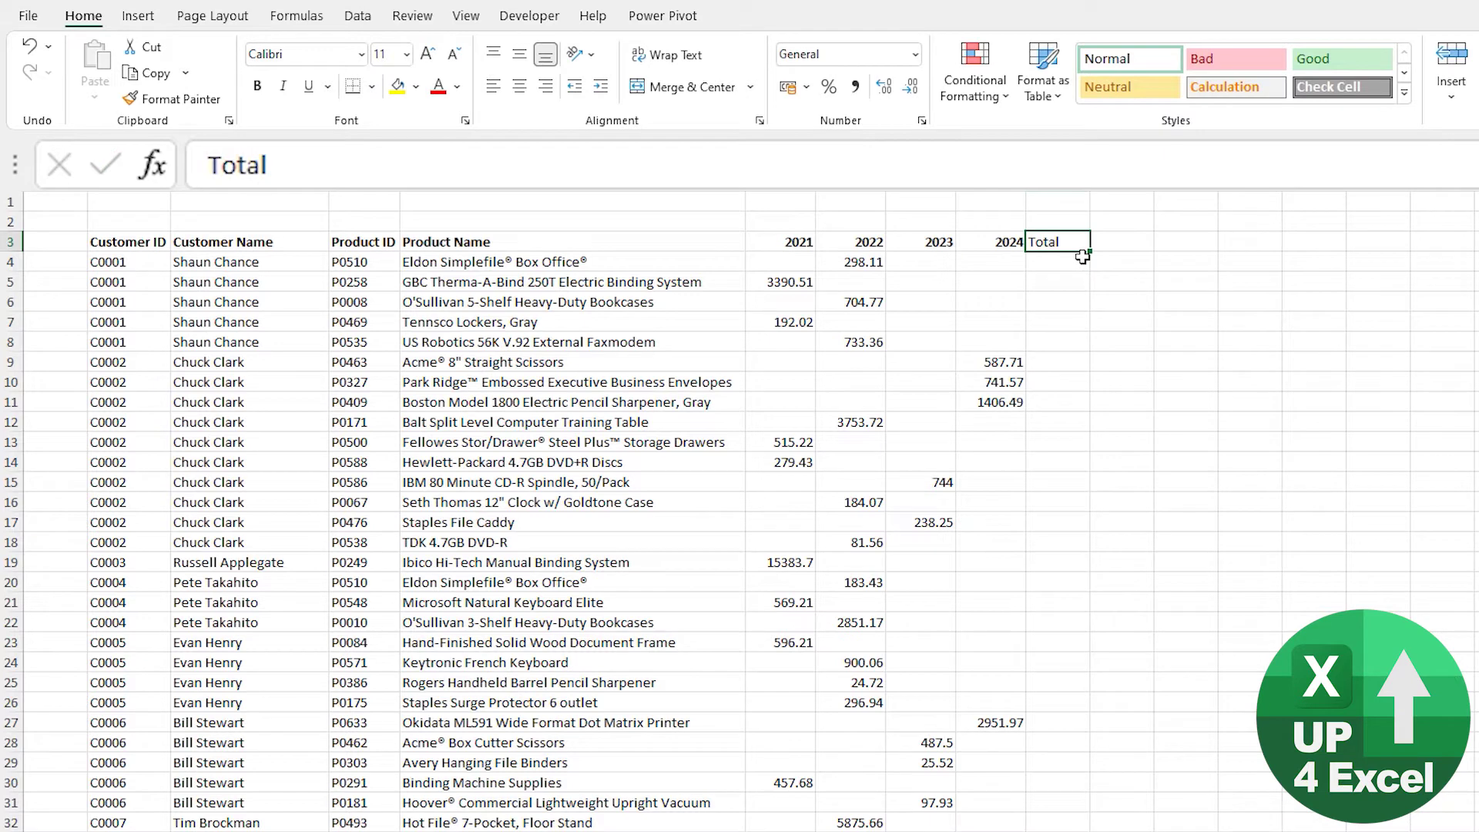
{"action": "key", "text": "ctrl+b"}
{"action": "key", "text": "Left"}
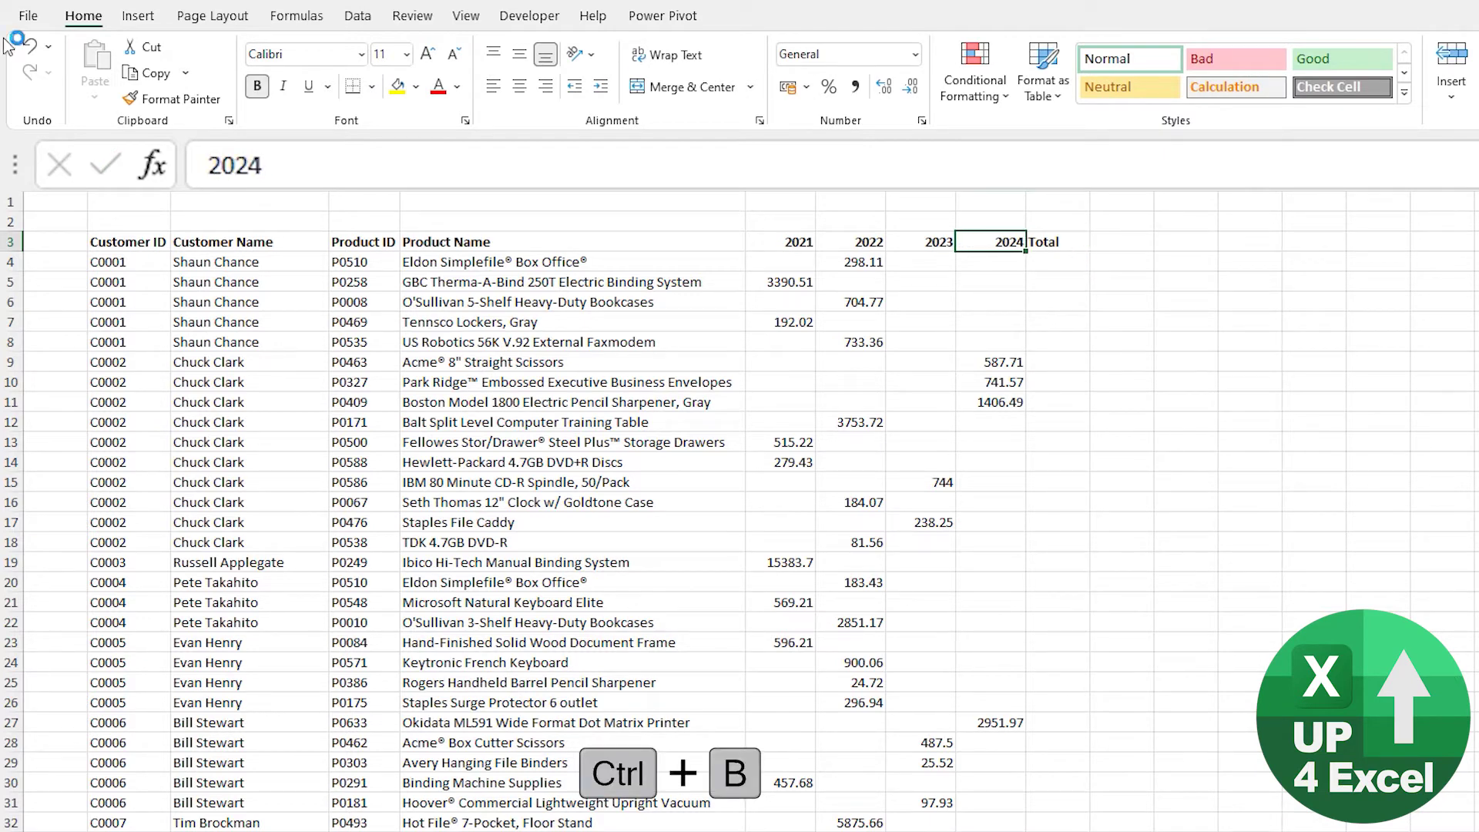
{"action": "left_click", "coordinate": [133, 99]}
{"action": "left_click", "coordinate": [1052, 241]}
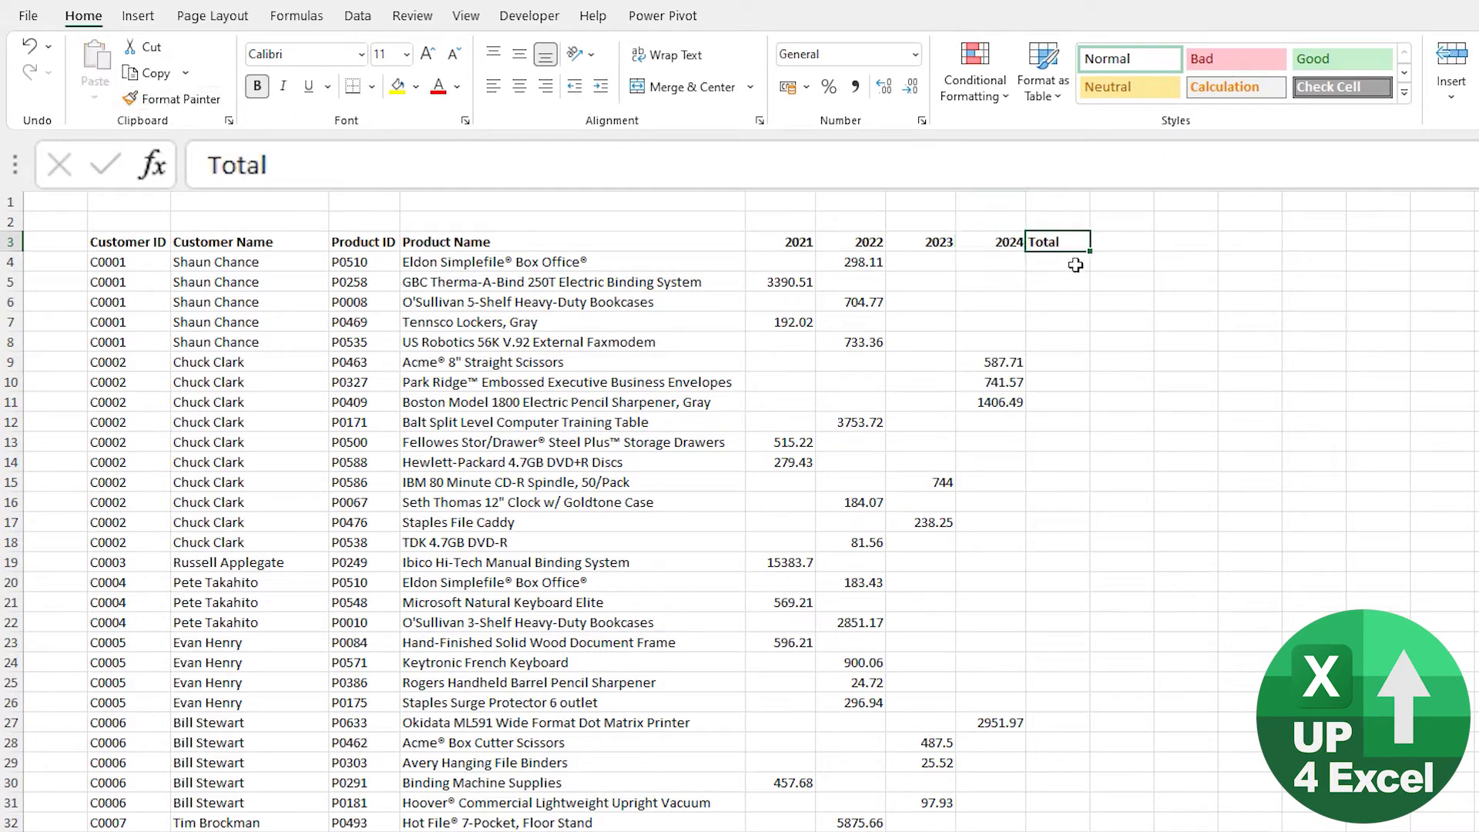
Step: AutoSum row 4's F4:I4 values into J4, showing 298.11
{"action": "left_click", "coordinate": [1040, 264]}
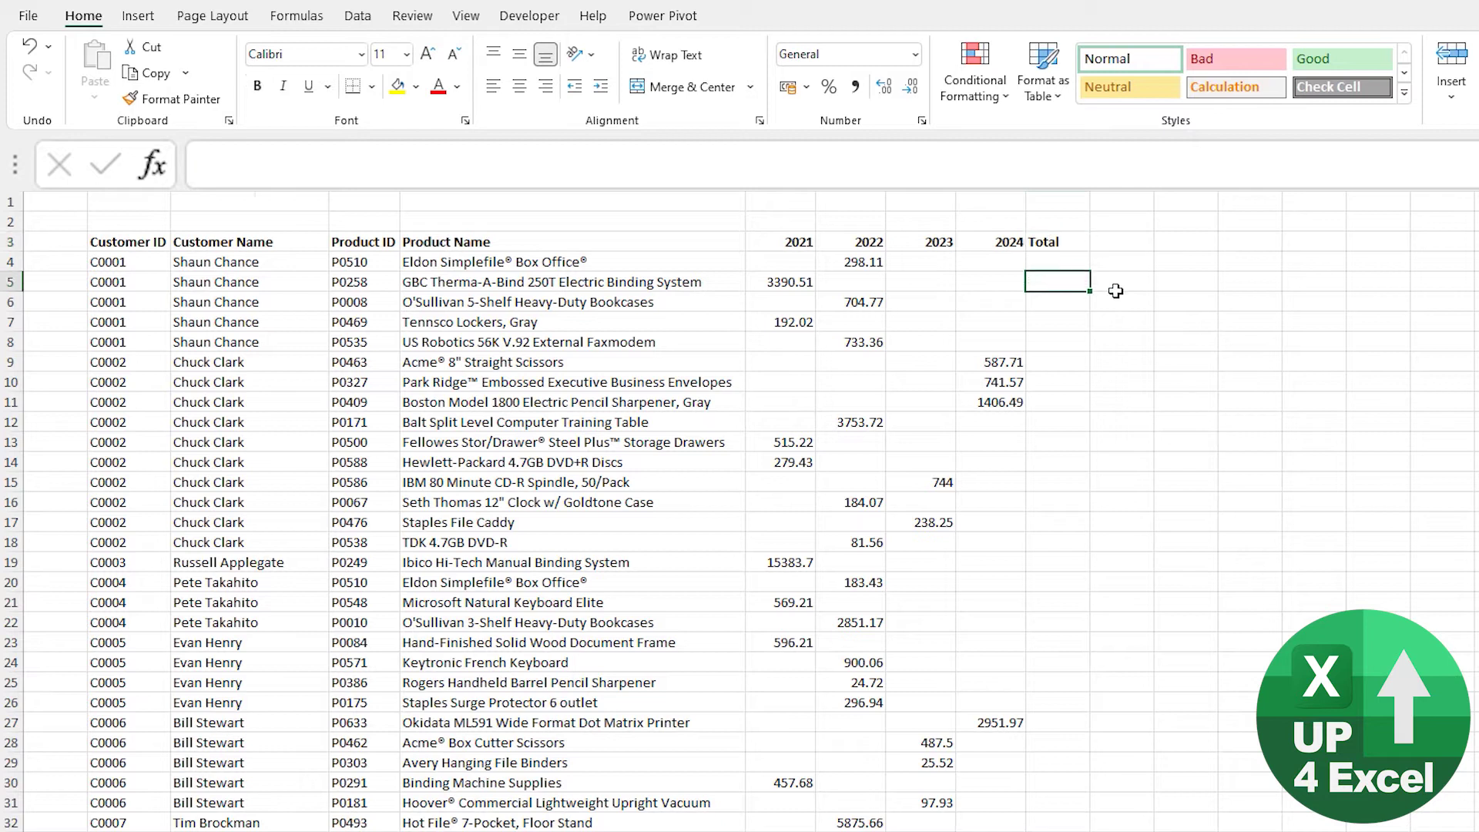
{"action": "key", "text": "alt+equal"}
{"action": "key", "text": "Left"}
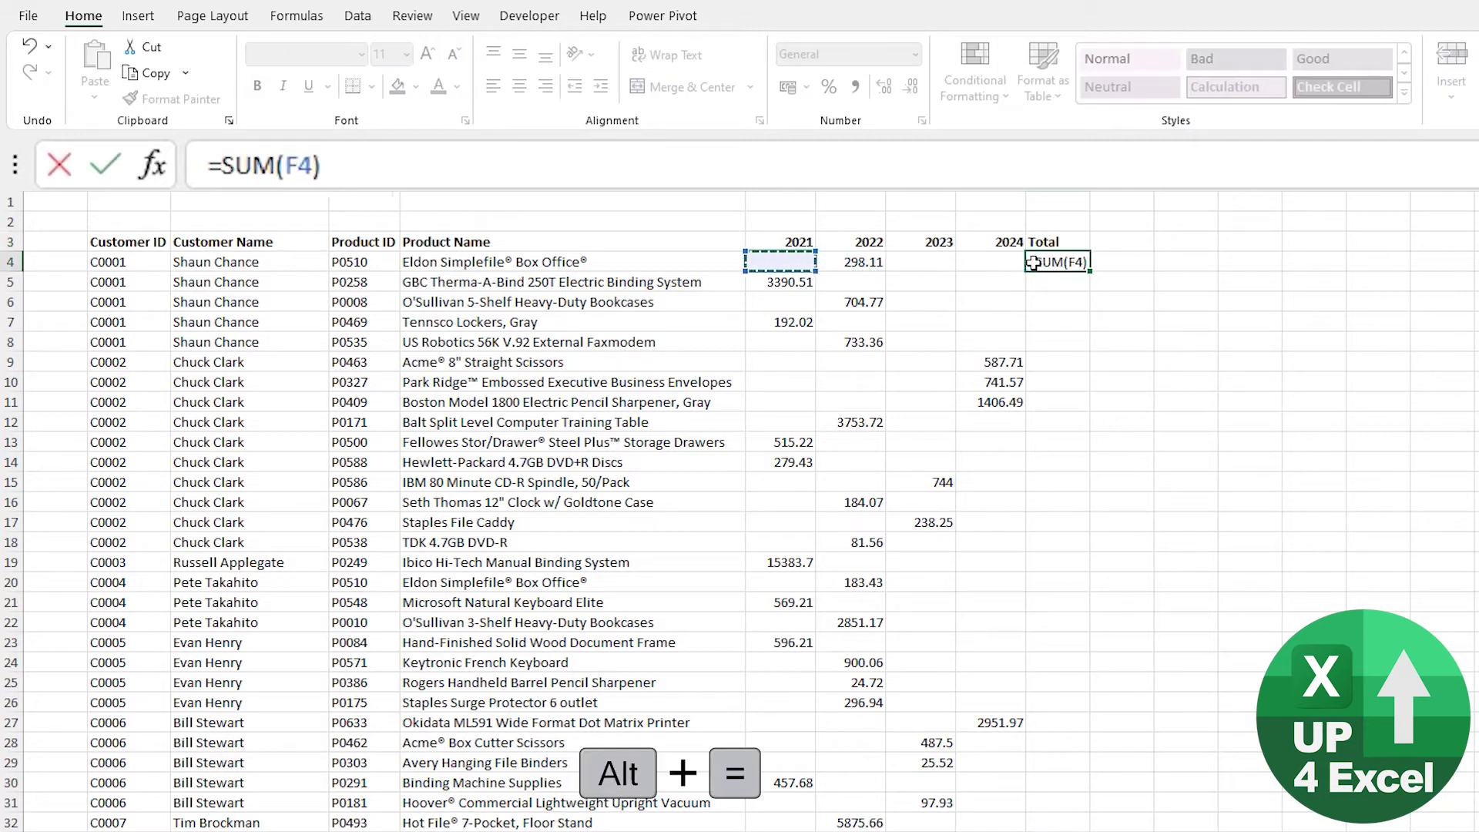
{"action": "key", "text": "shift+Right"}
{"action": "key", "text": "shift+Right"}
{"action": "key", "text": "shift+Right"}
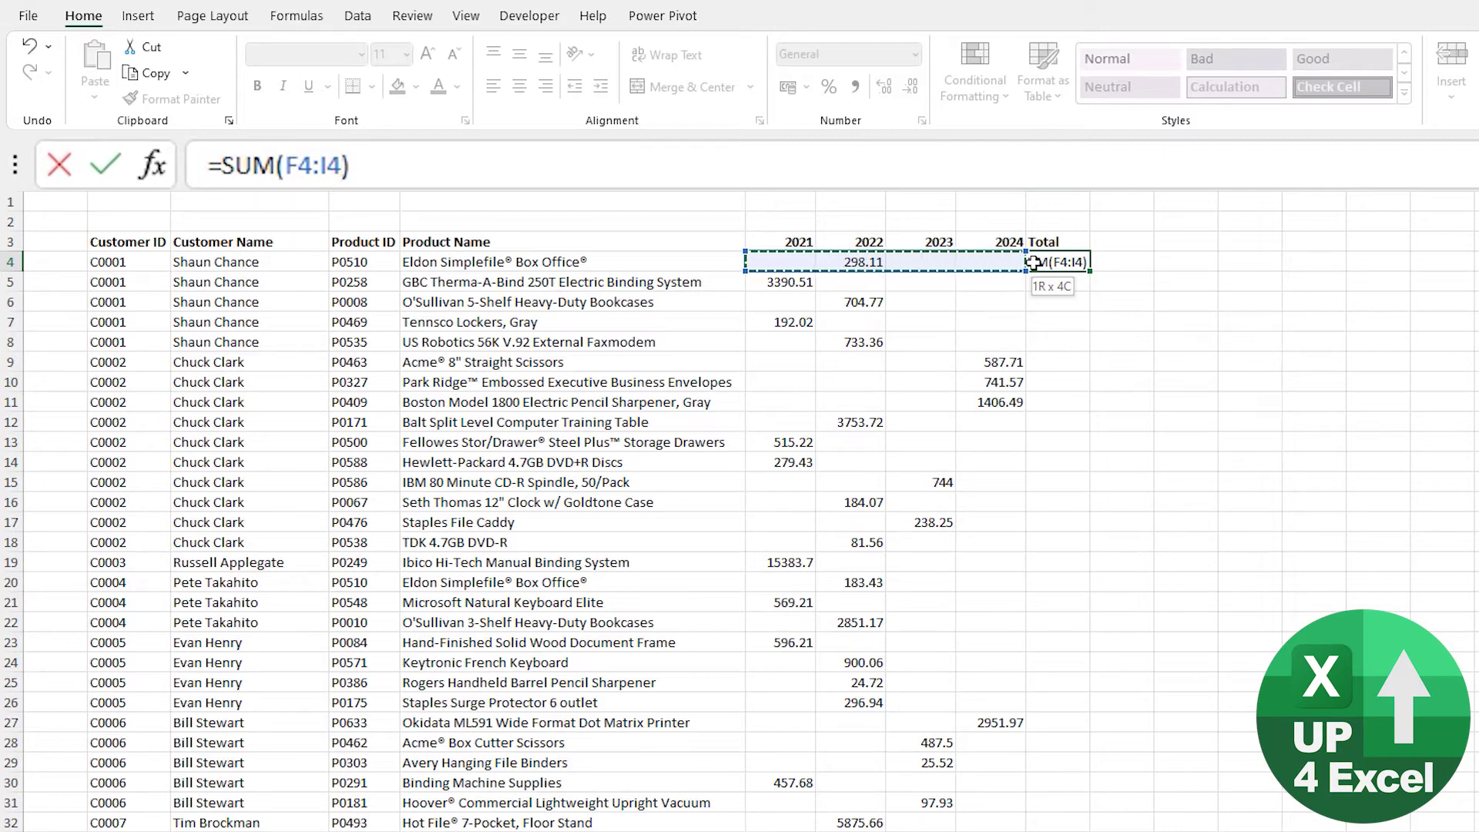
{"action": "key", "text": "ctrl+Return"}
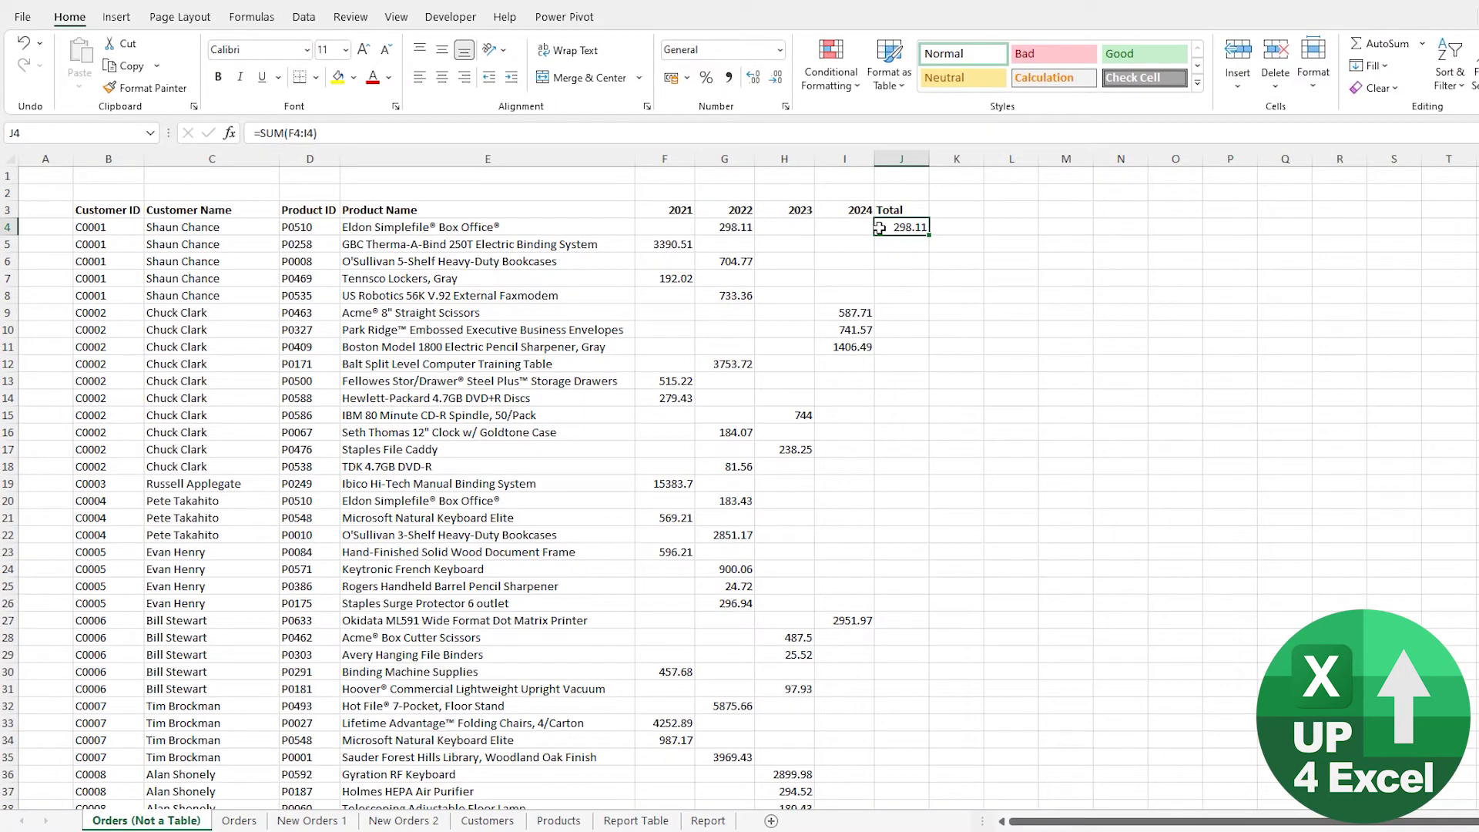
Step: Fill the J4 total down column J, then clear the filled cells below J4
{"action": "double_click", "coordinate": [929, 235]}
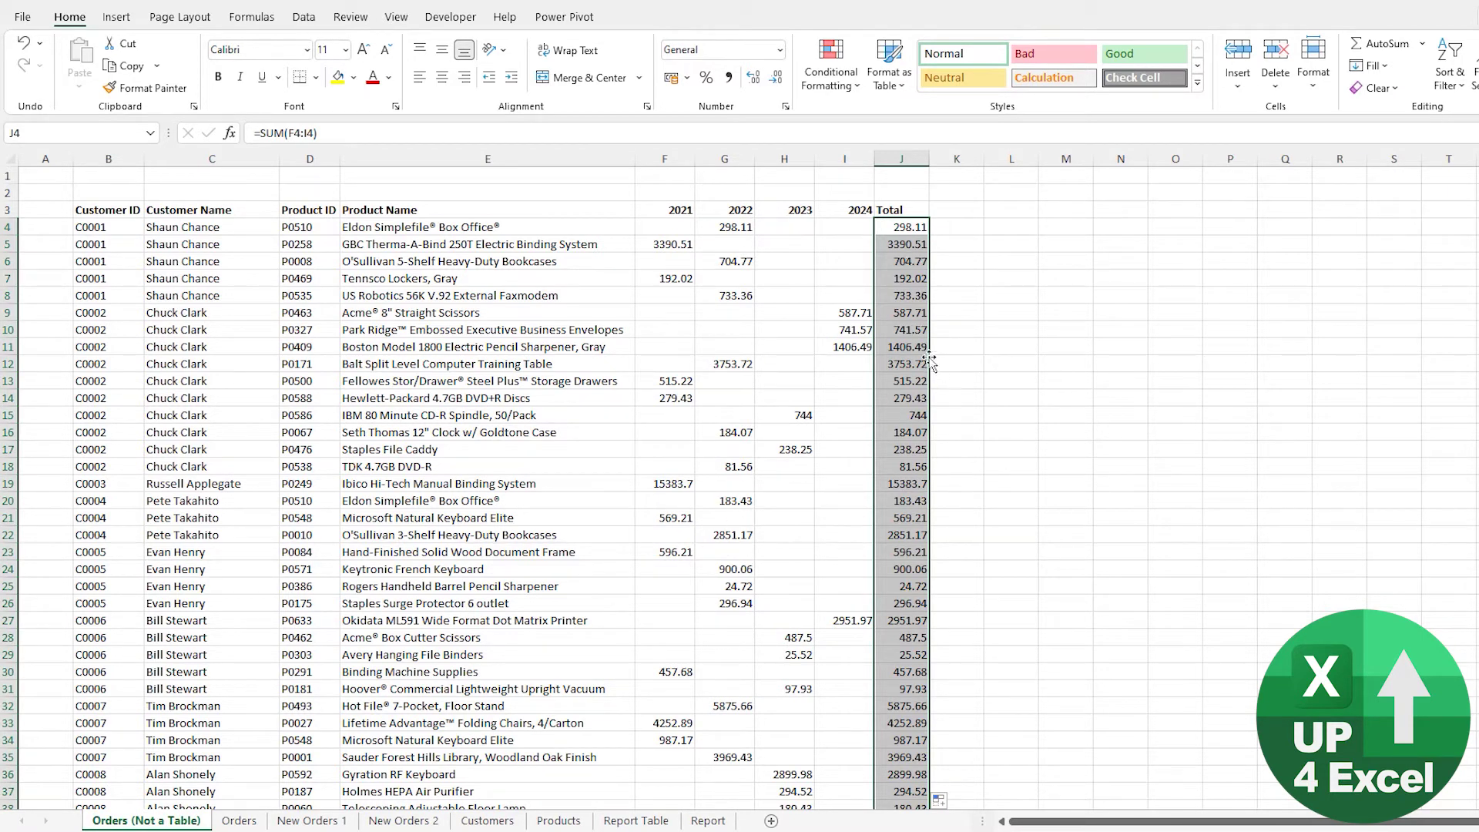
{"action": "key", "text": "Down"}
{"action": "key", "text": "ctrl+shift+Down"}
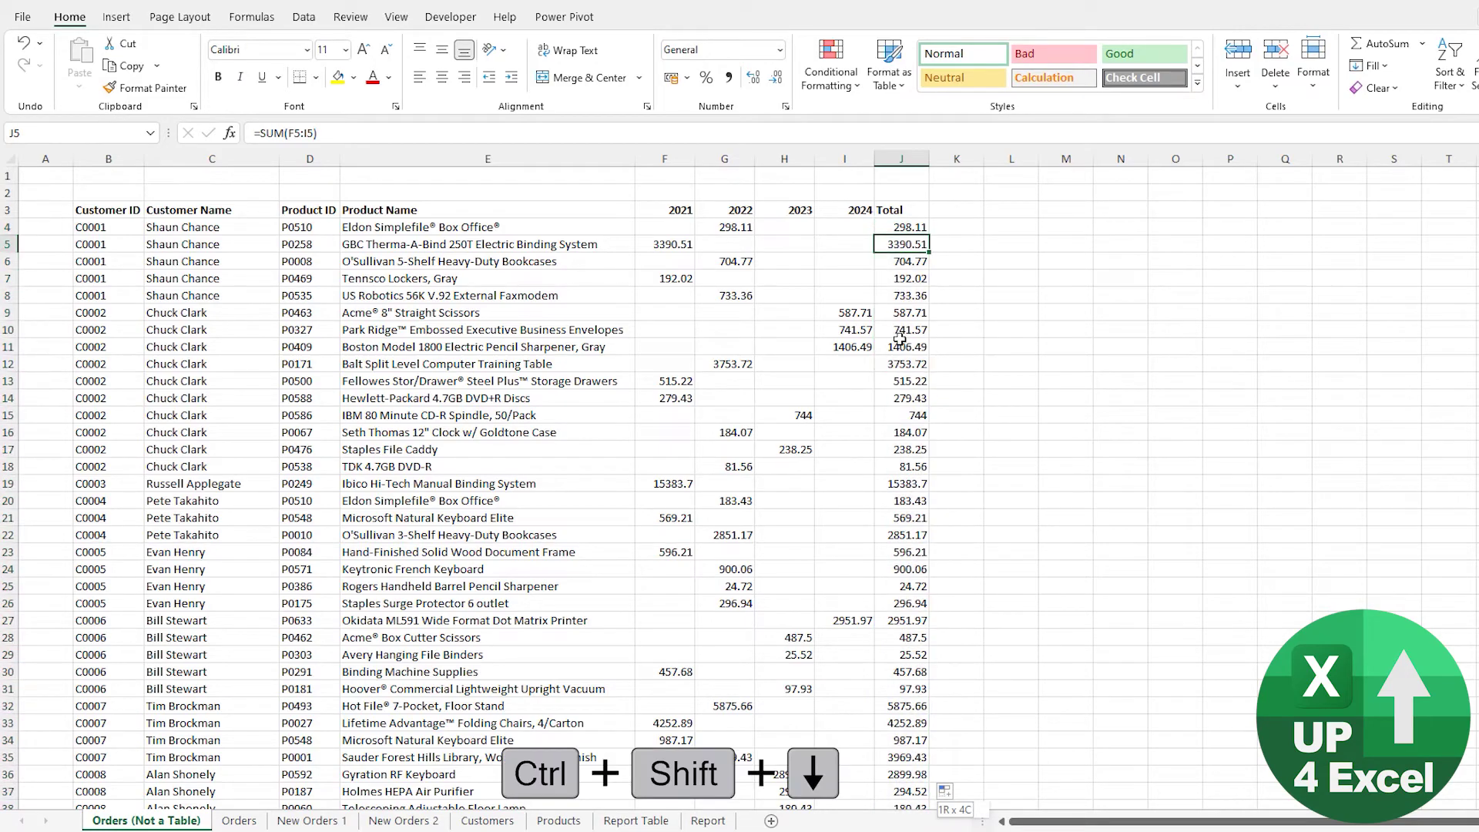
{"action": "key", "text": "Delete"}
{"action": "key", "text": "ctrl+Up"}
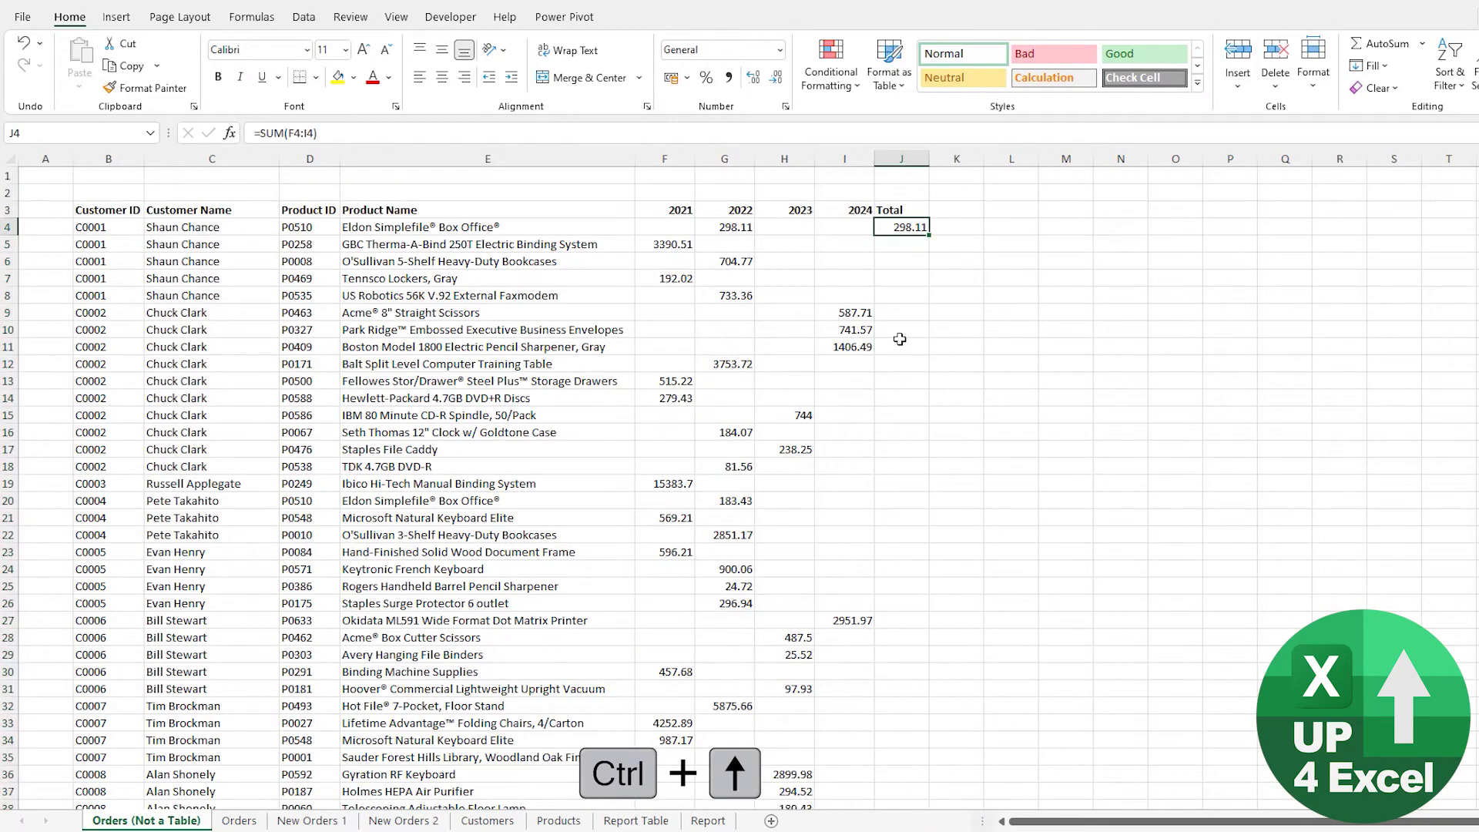
Step: Paste the J4 total formula into J4:J4078 and switch to the Orders sheet
{"action": "key", "text": "ctrl+c"}
{"action": "left_click", "coordinate": [900, 339], "text": "shift"}
{"action": "scroll", "coordinate": [900, 339], "scroll_direction": "down", "scroll_amount": 20}
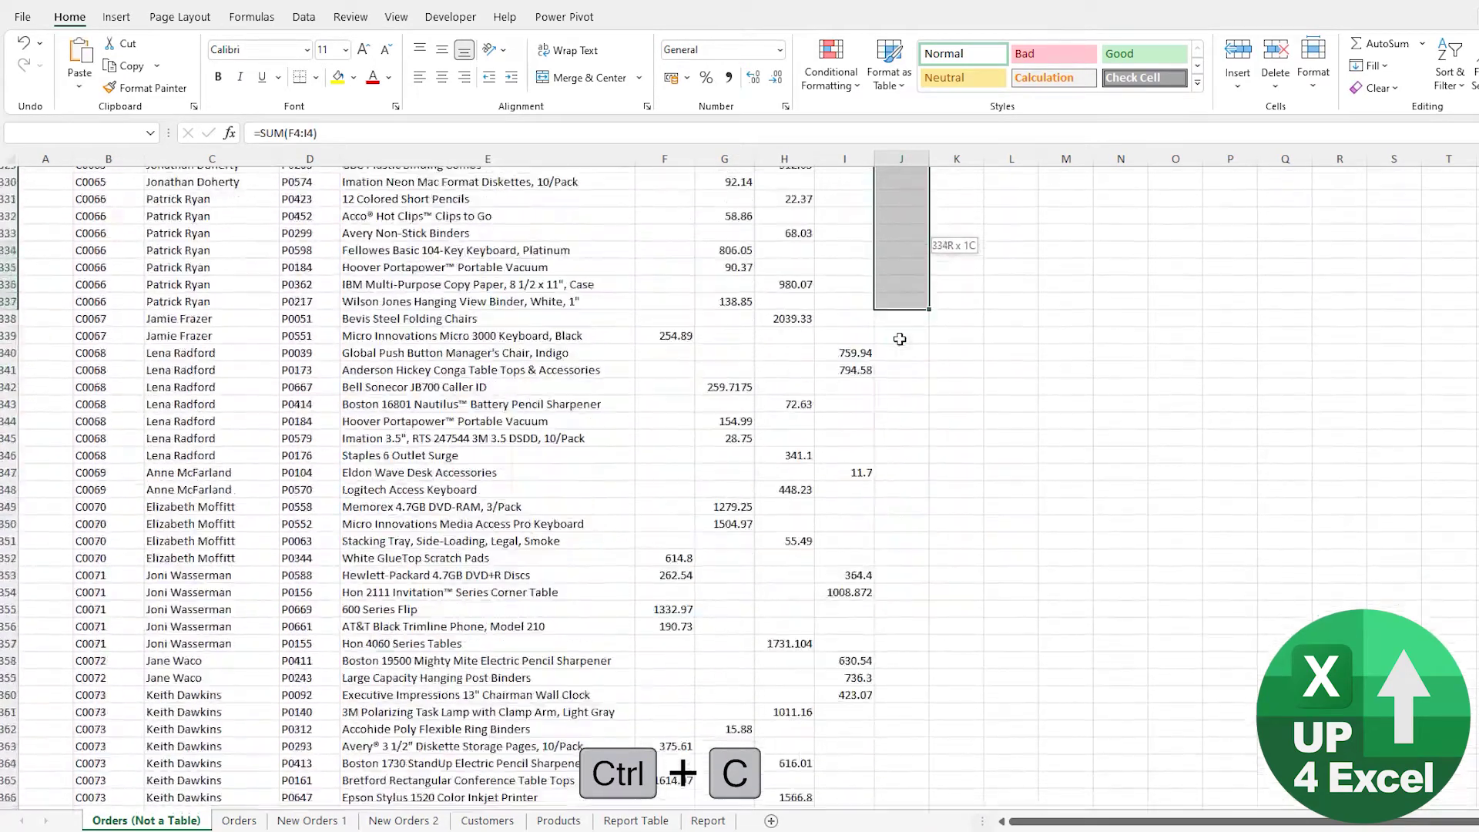
{"action": "left_click_drag", "start_coordinate": [900, 339], "coordinate": [900, 339]}
{"action": "key", "text": "ctrl+shift+End"}
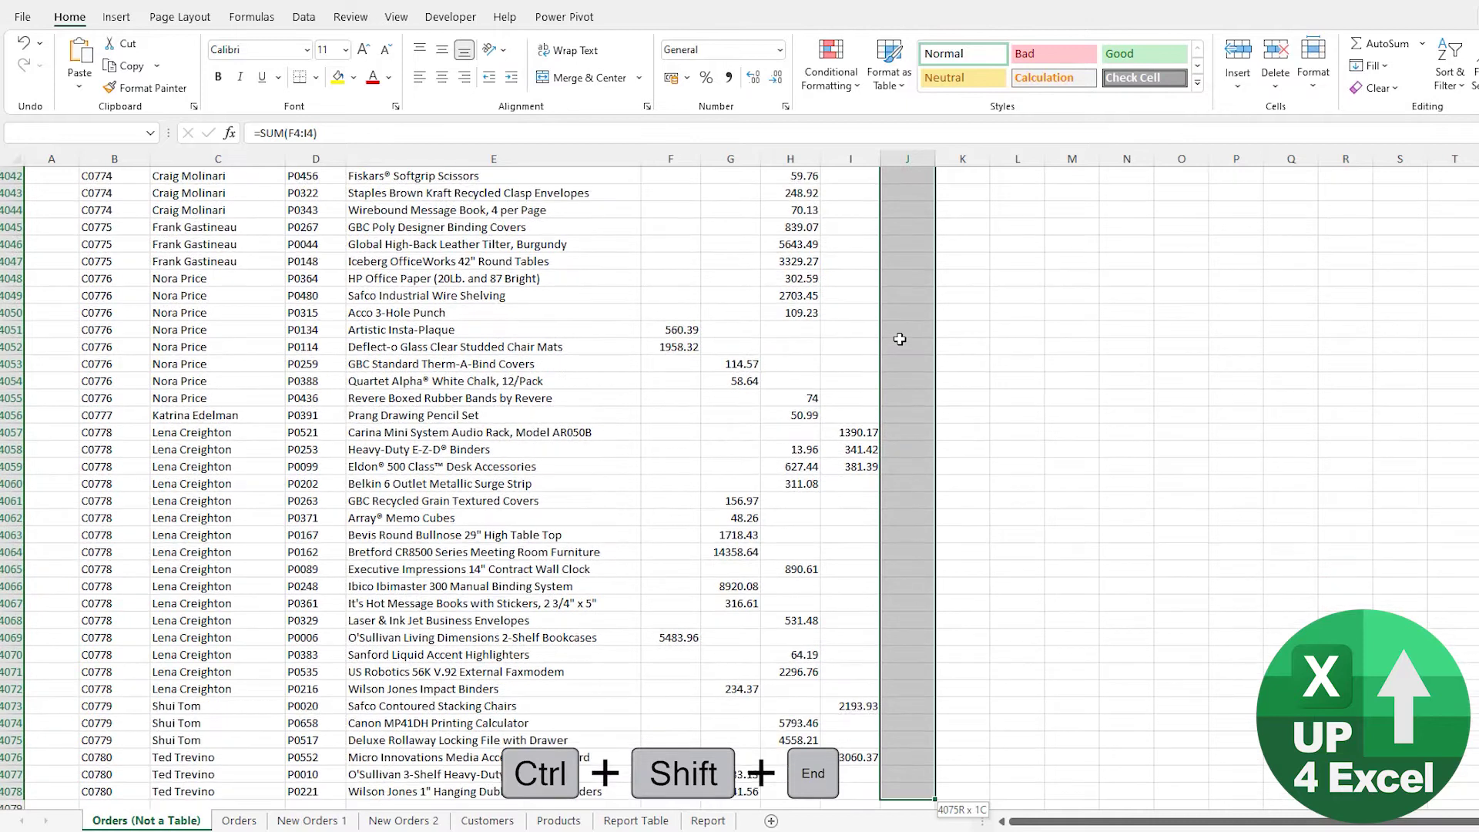
{"action": "key", "text": "ctrl+v"}
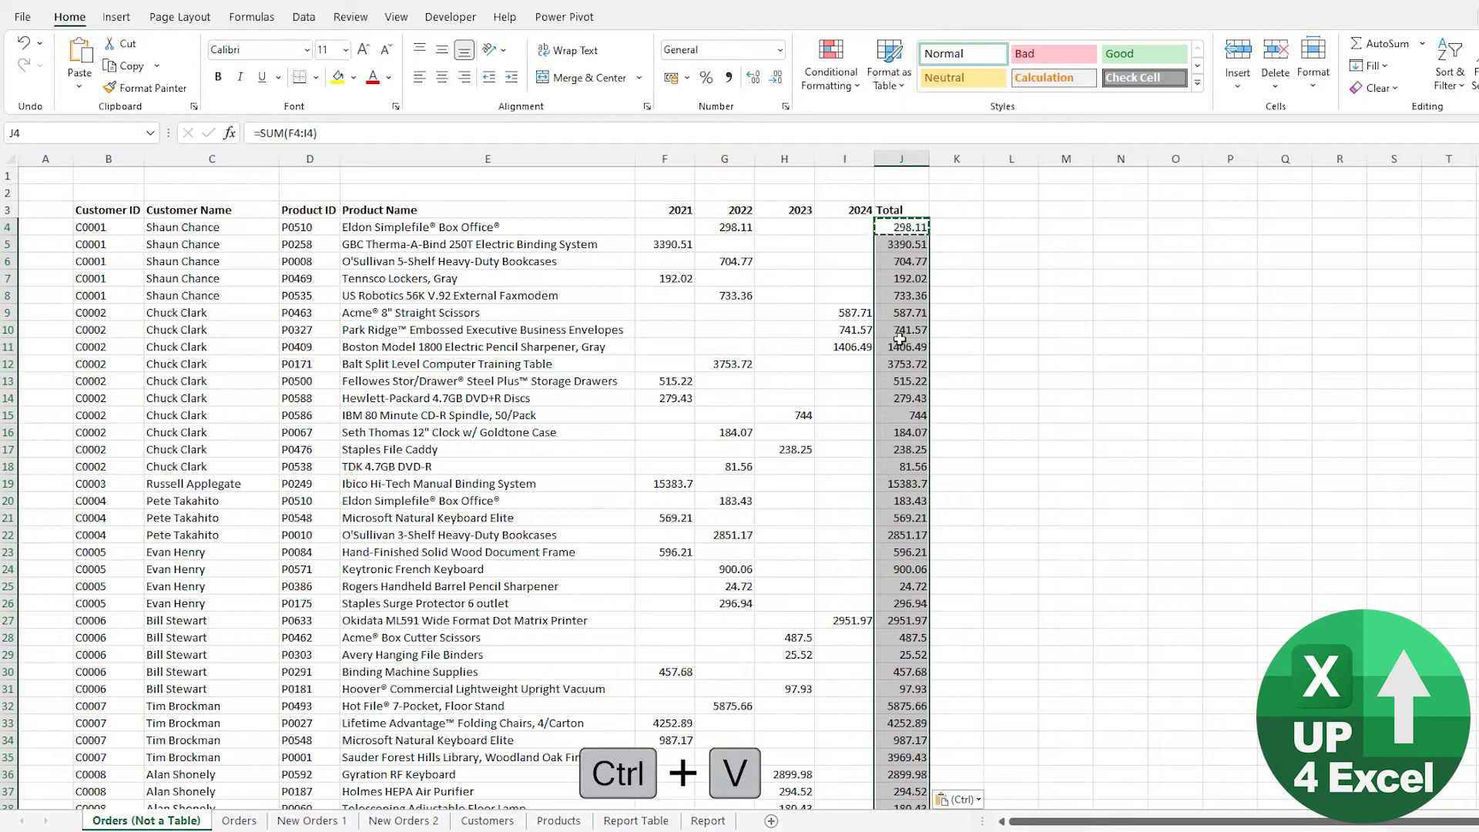
{"action": "key", "text": "ctrl+Page_Down"}
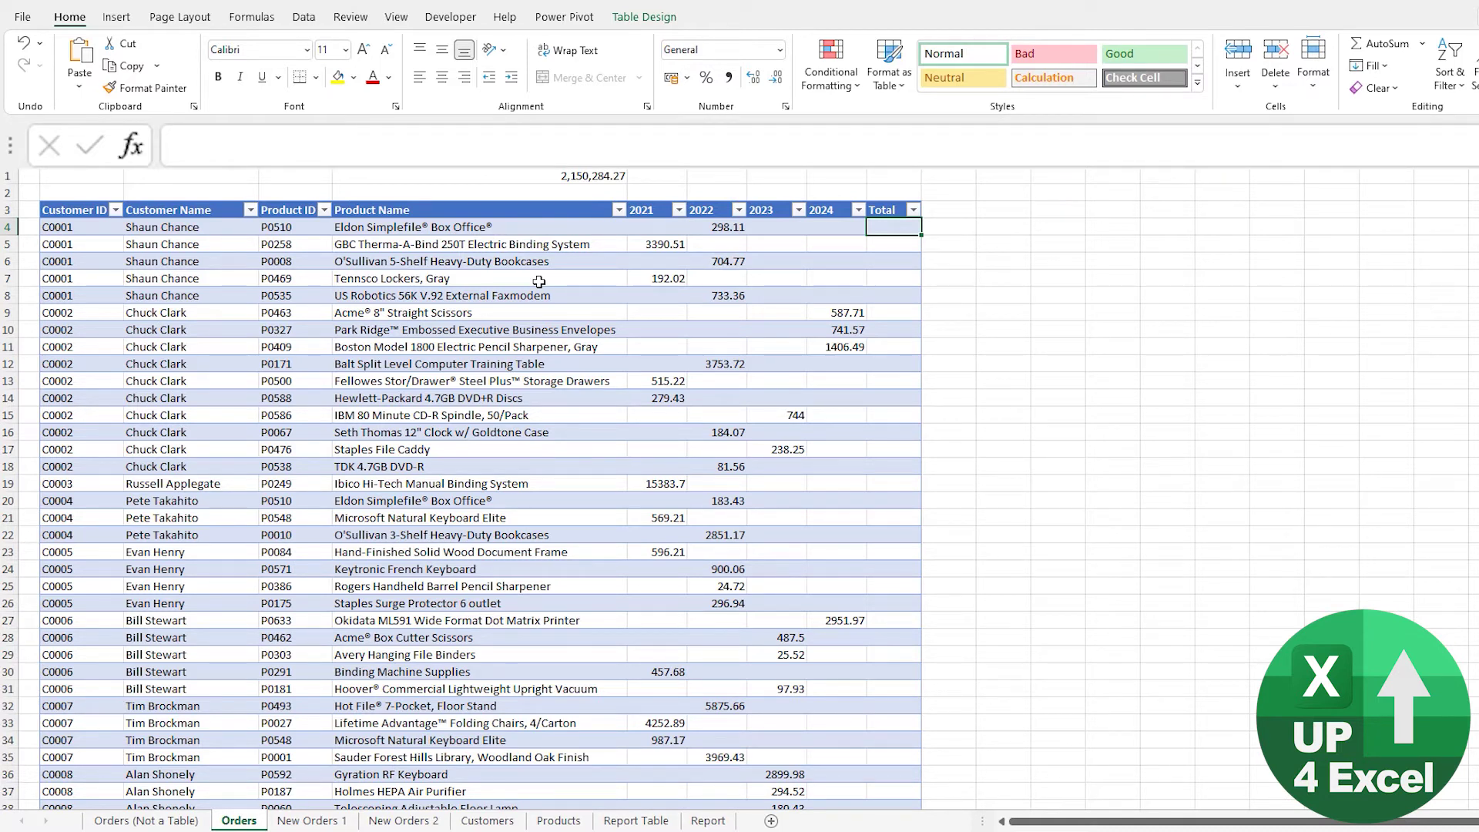
Step: Fill the Total column with =SUM(tblOrders[@[2021]:[2024]]) starting in J4
{"action": "type", "text": "=SU"}
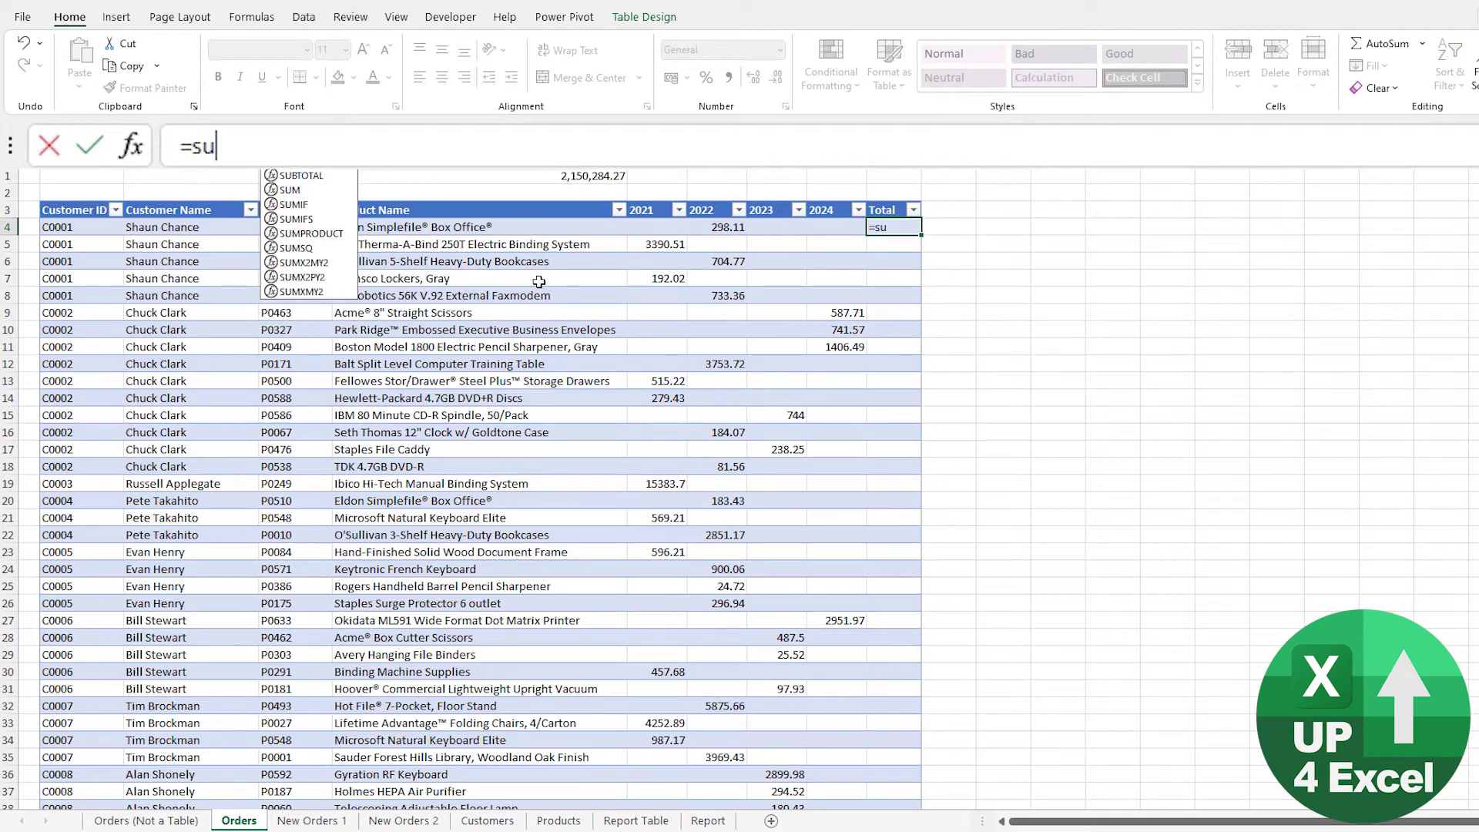
{"action": "key", "text": "Down"}
{"action": "key", "text": "Down"}
{"action": "key", "text": "Tab"}
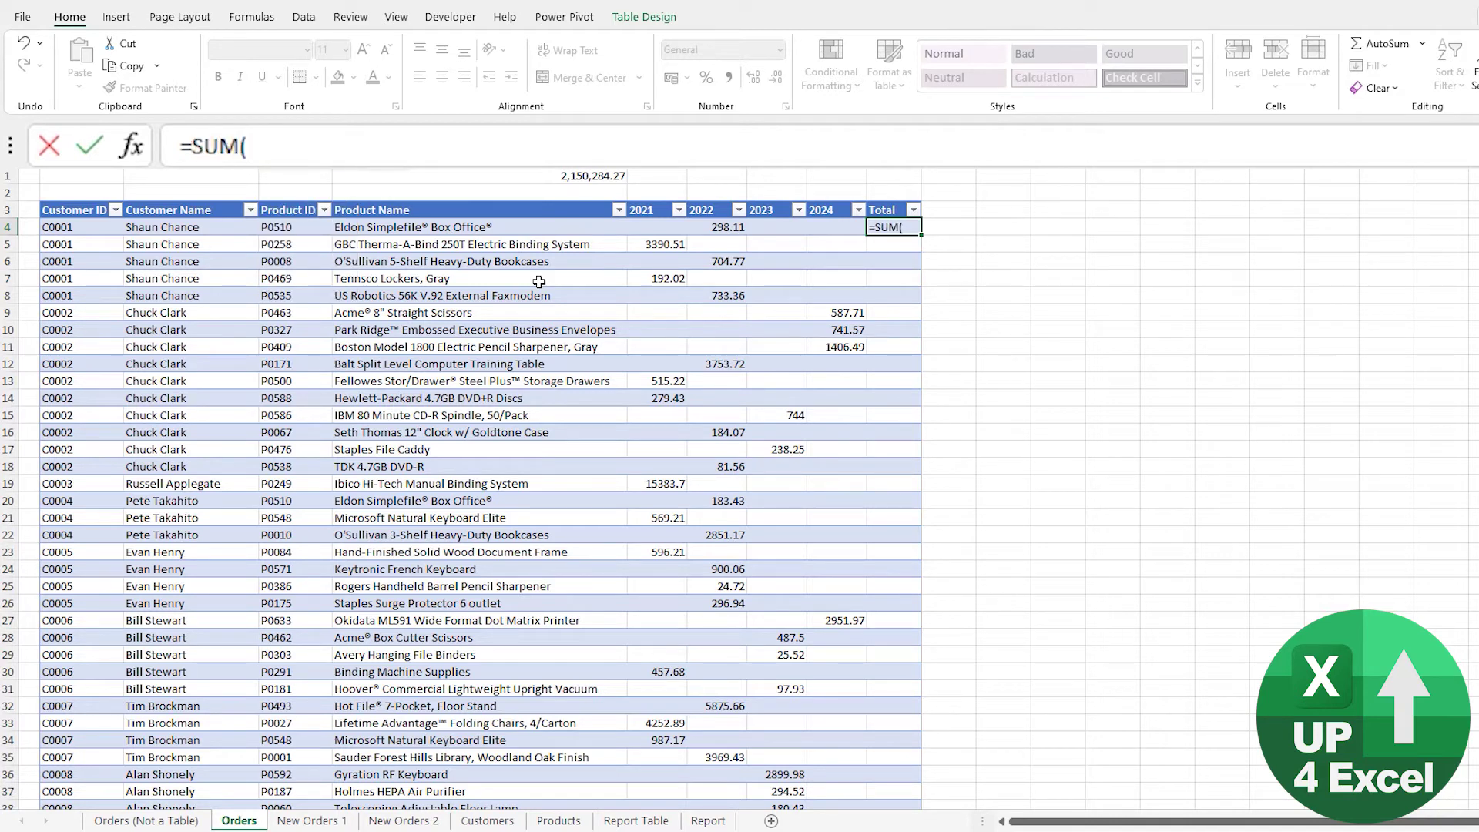
{"action": "key", "text": "Left"}
{"action": "key", "text": "shift+Left"}
{"action": "key", "text": "shift+Left"}
{"action": "key", "text": "shift+Left"}
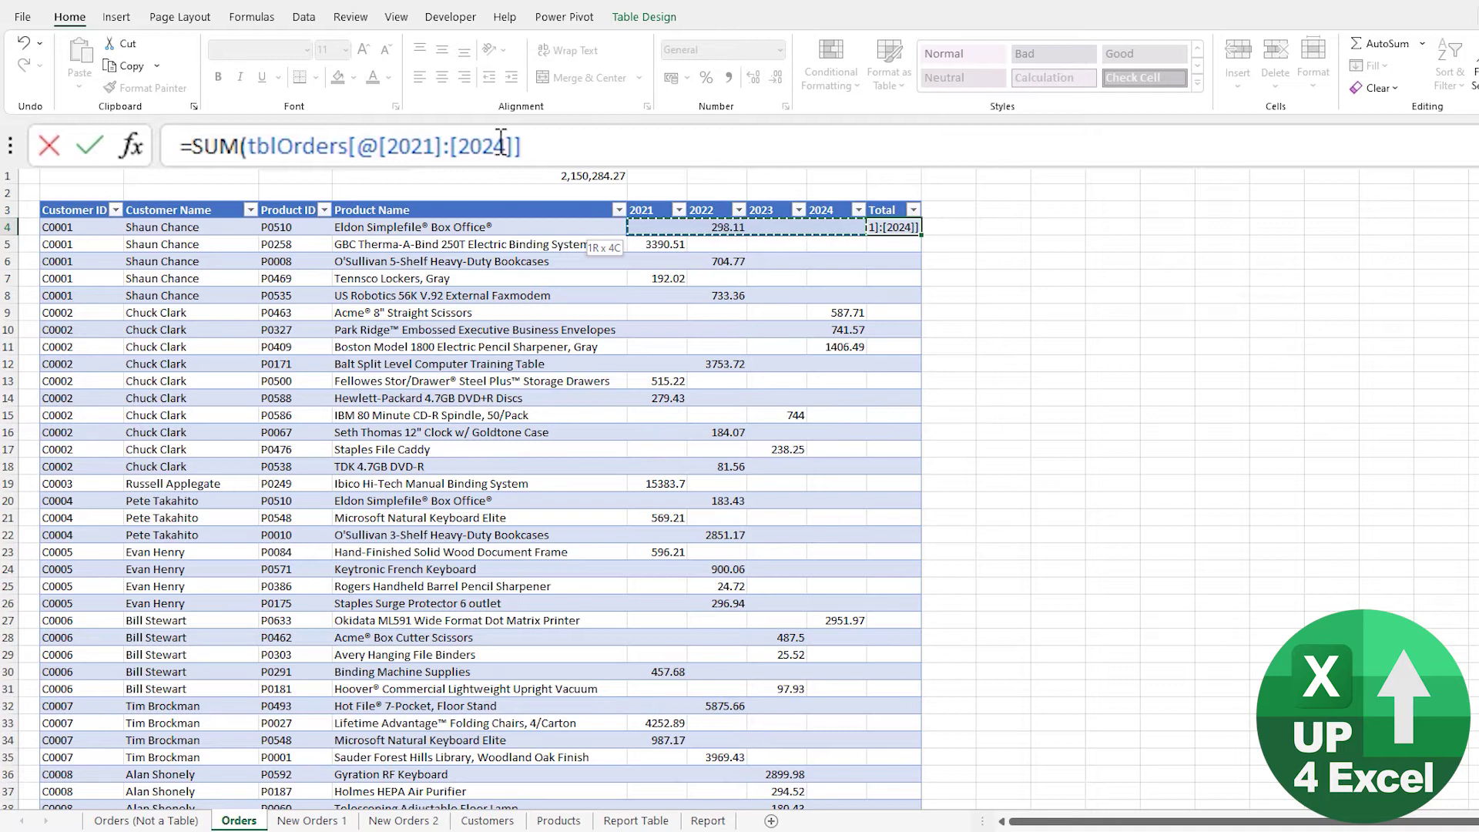
{"action": "type", "text": ")"}
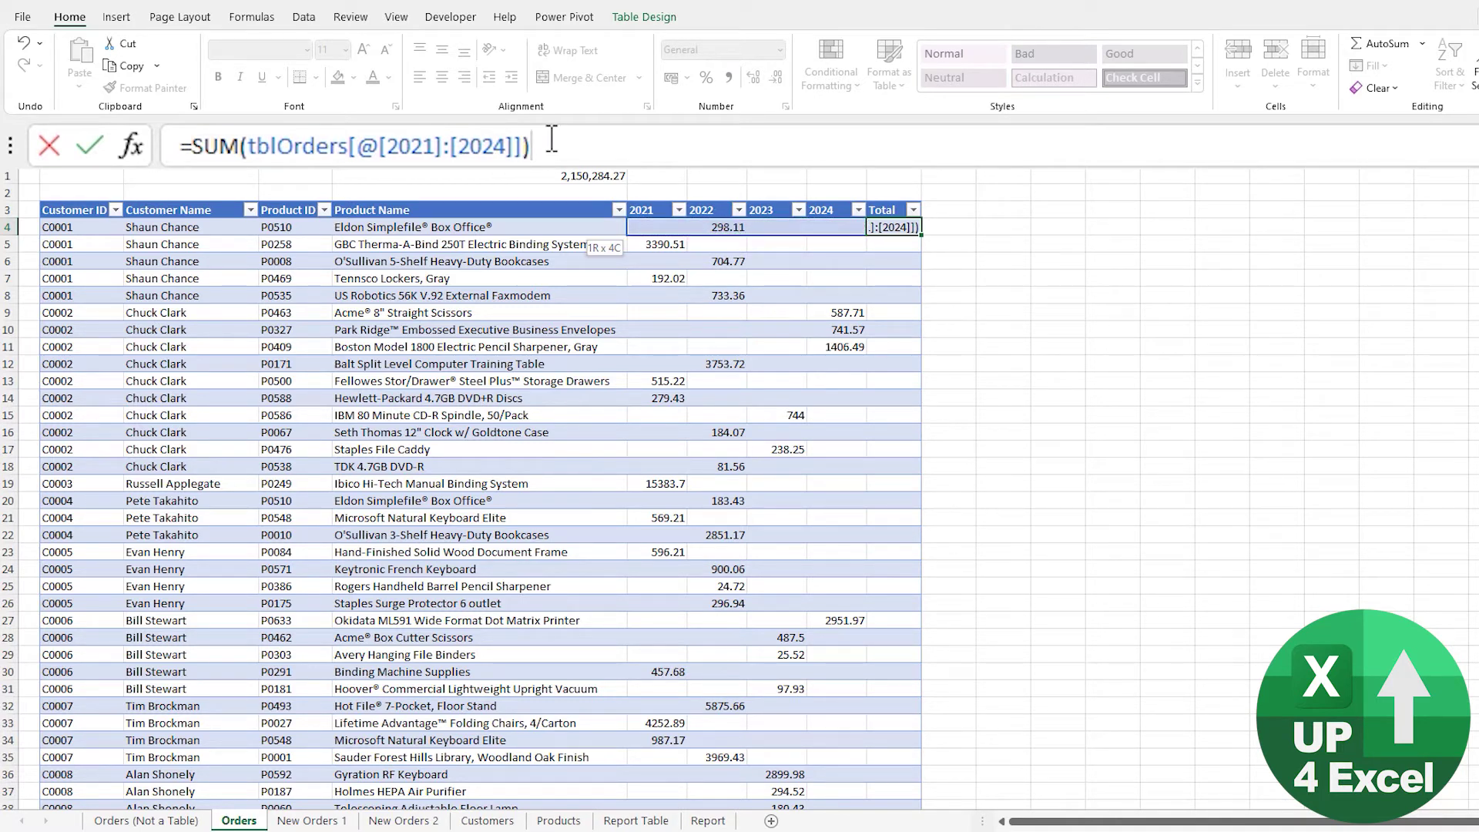
{"action": "key", "text": "Return"}
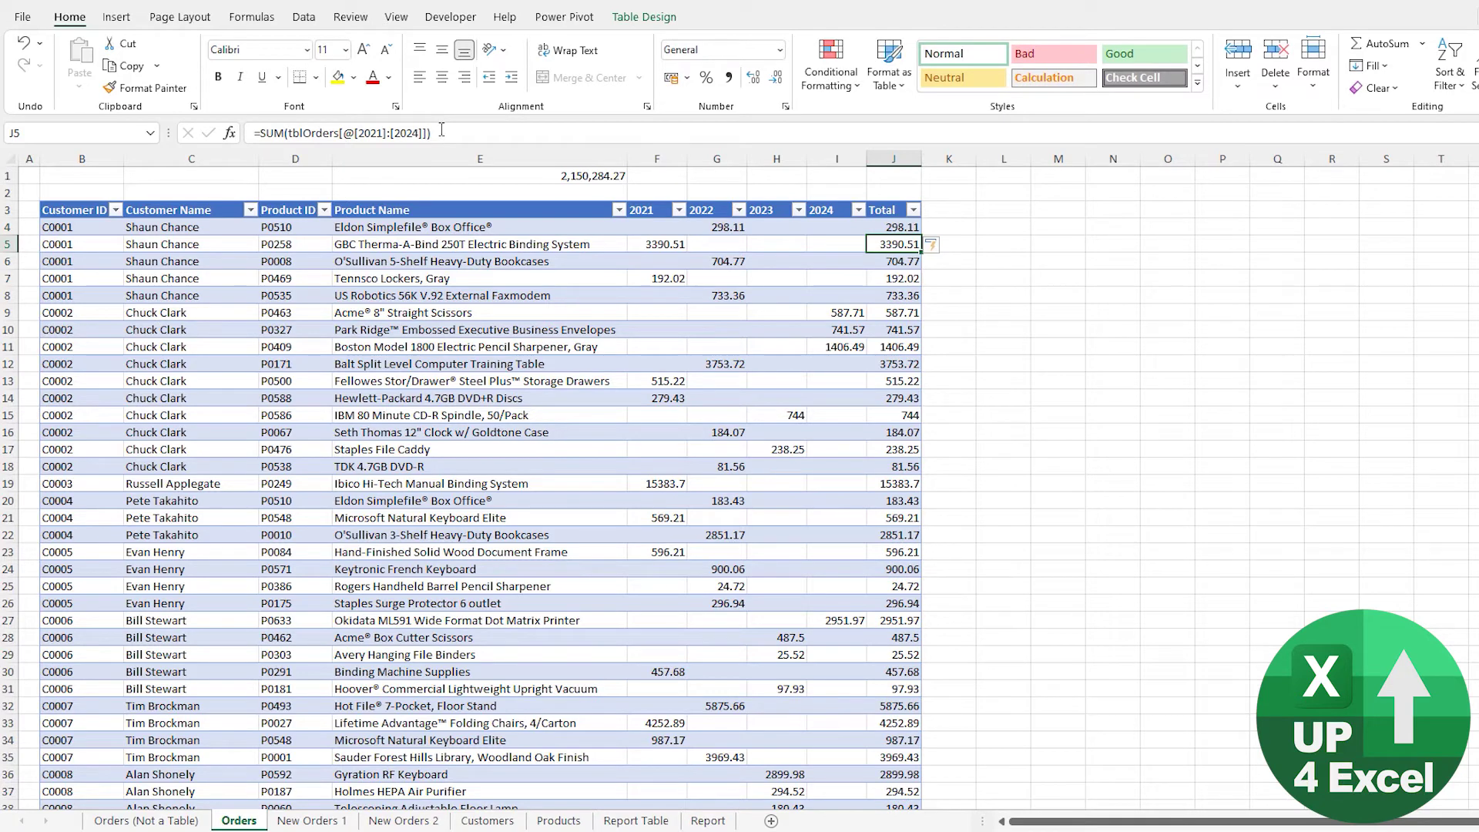
{"action": "key", "text": "Up"}
{"action": "key", "text": "Down"}
{"action": "key", "text": "Down"}
{"action": "key", "text": "Down"}
{"action": "key", "text": "Down"}
{"action": "key", "text": "Down"}
{"action": "key", "text": "Down"}
{"action": "key", "text": "Down"}
{"action": "key", "text": "Down"}
{"action": "key", "text": "Down"}
{"action": "key", "text": "Down"}
{"action": "key", "text": "Down"}
{"action": "key", "text": "Down"}
{"action": "key", "text": "Down"}
{"action": "key", "text": "Down"}
{"action": "key", "text": "Down"}
{"action": "key", "text": "Down"}
{"action": "key", "text": "Down"}
{"action": "key", "text": "Down"}
{"action": "key", "text": "Down"}
{"action": "key", "text": "Down"}
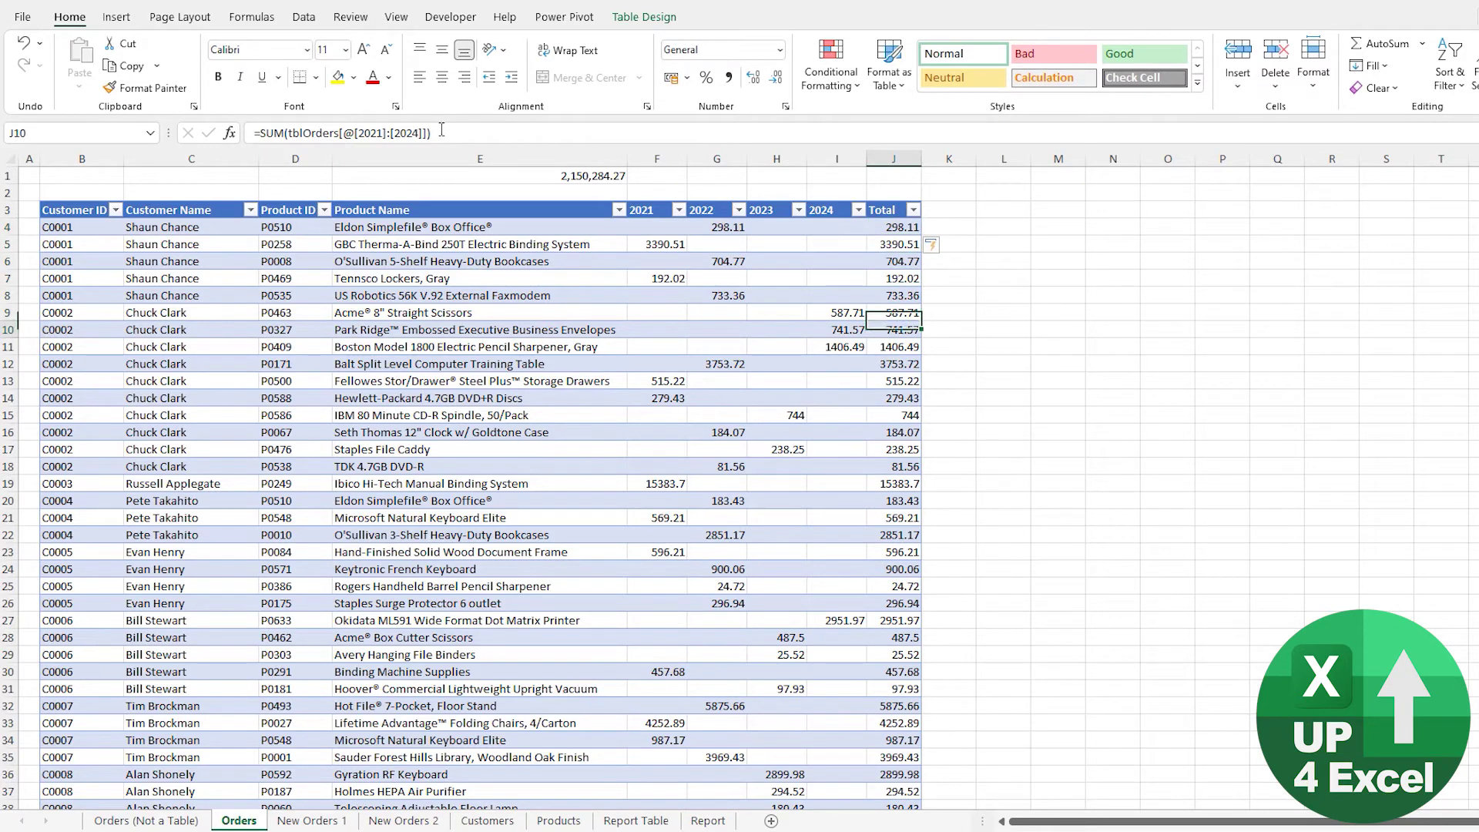
Step: Delete the empty row 4079 at the bottom of tblOrders
{"action": "key", "text": "ctrl+Down"}
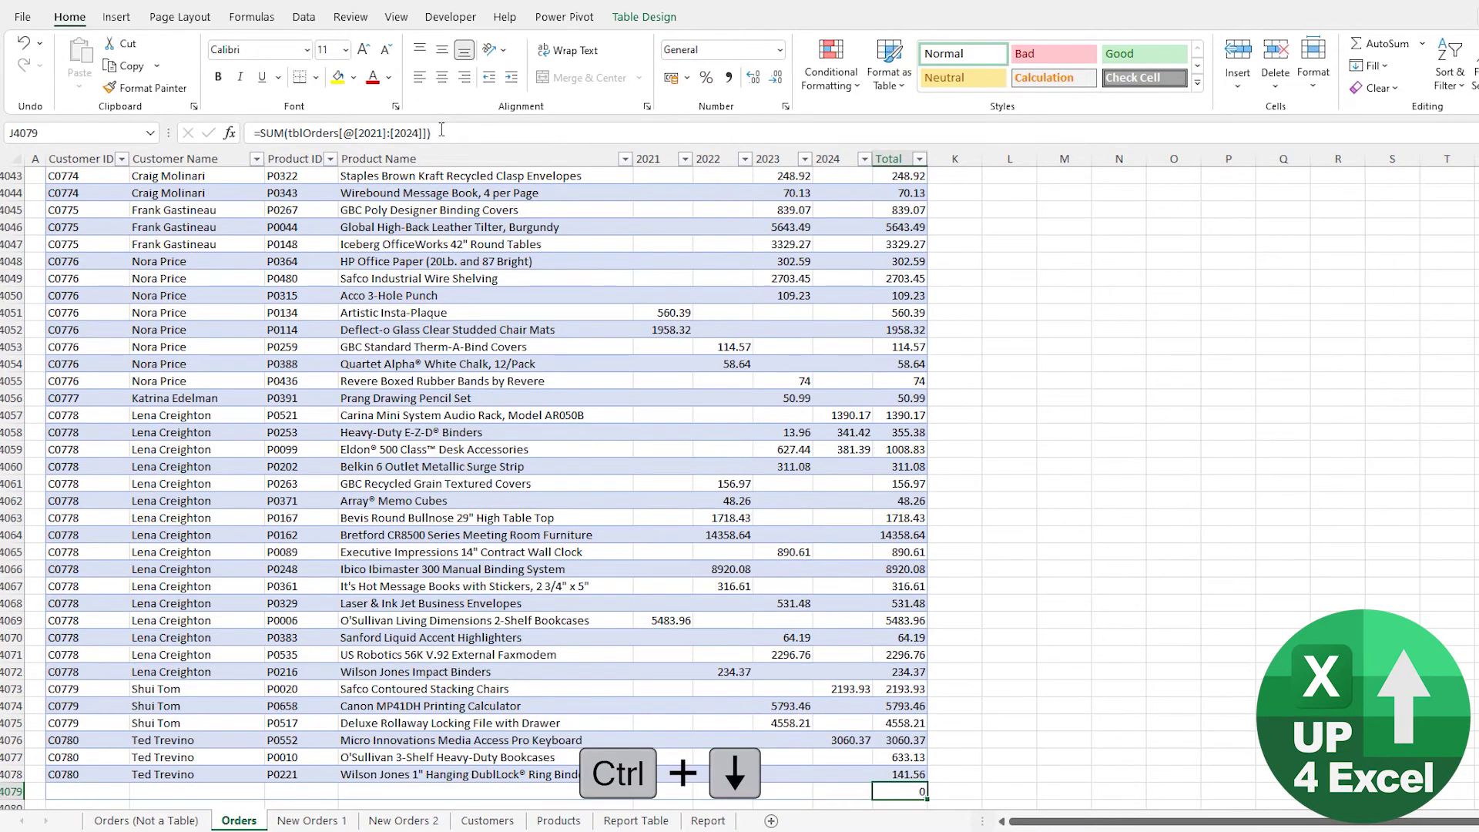
{"action": "key", "text": "Down"}
{"action": "key", "text": "Left"}
{"action": "key", "text": "shift+Left"}
{"action": "key", "text": "shift+Left"}
{"action": "key", "text": "shift+Left"}
{"action": "key", "text": "shift+Left"}
{"action": "key", "text": "shift+Left"}
{"action": "key", "text": "shift+Left"}
{"action": "key", "text": "shift+Left"}
{"action": "key", "text": "shift+Left"}
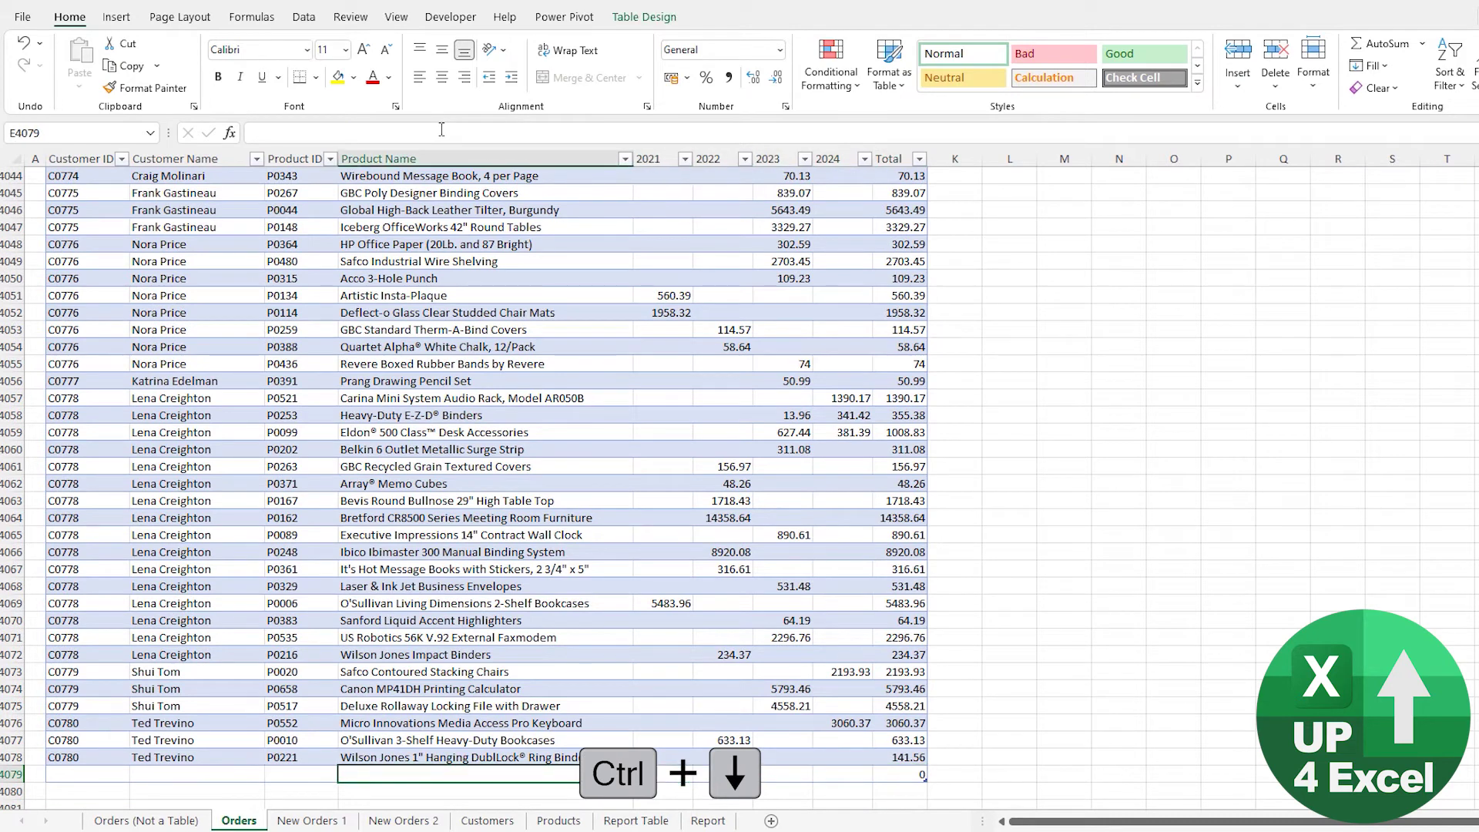
{"action": "key", "text": "shift+space"}
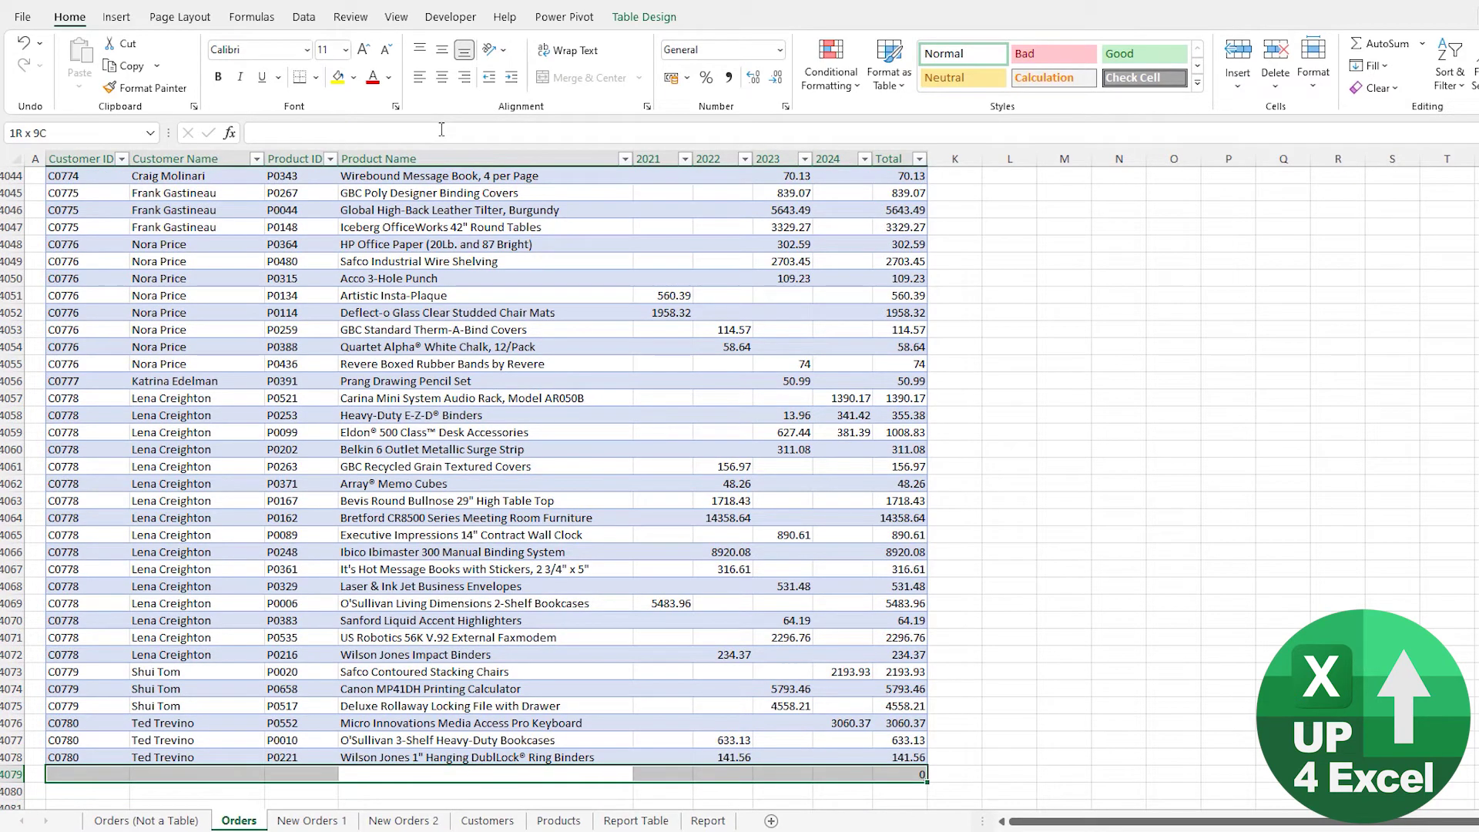
{"action": "key", "text": "shift+space"}
{"action": "key", "text": "ctrl+minus"}
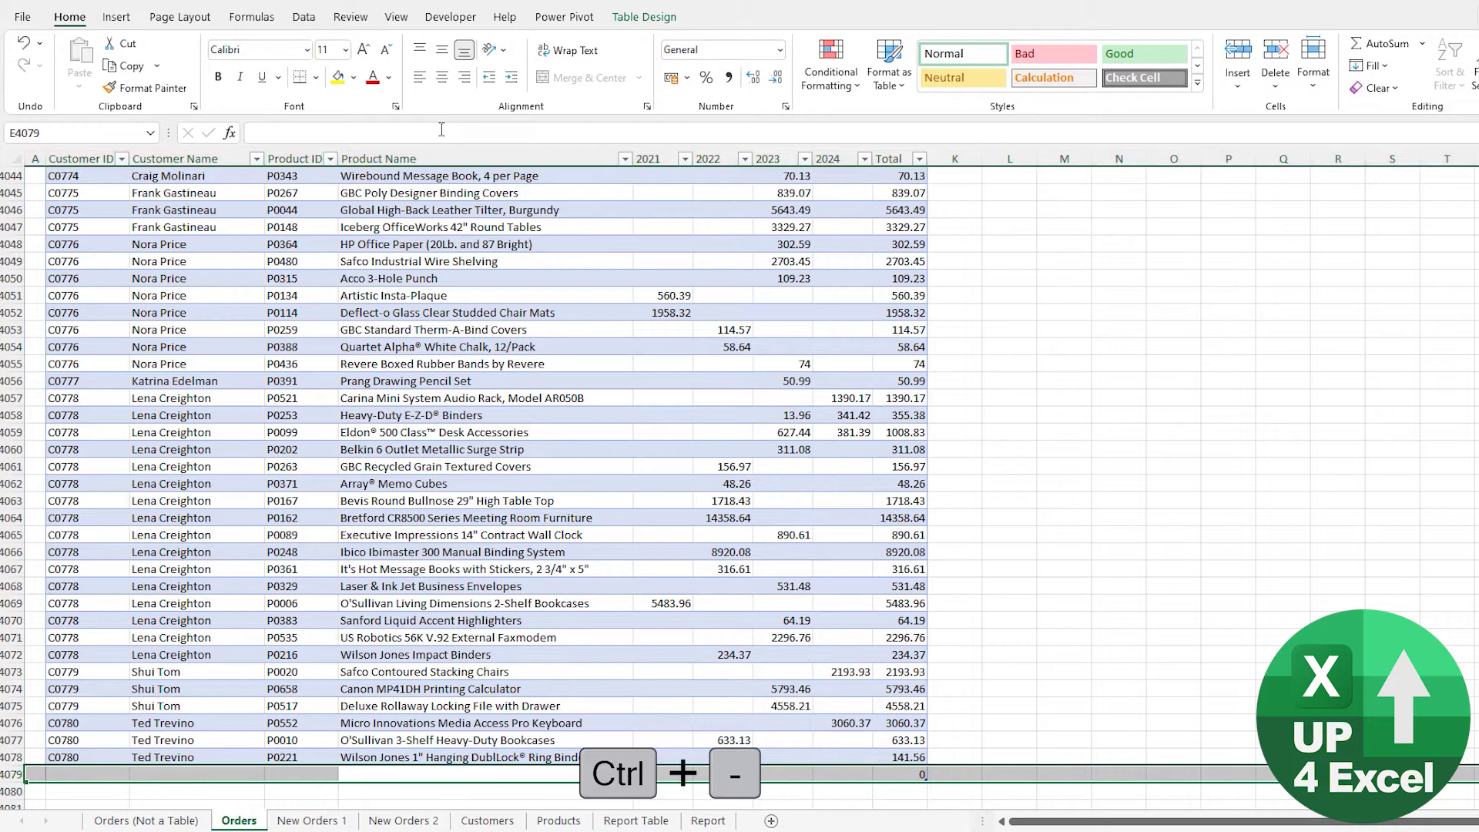
{"action": "key", "text": "Up"}
{"action": "key", "text": "ctrl+Right"}
{"action": "key", "text": "ctrl+Right"}
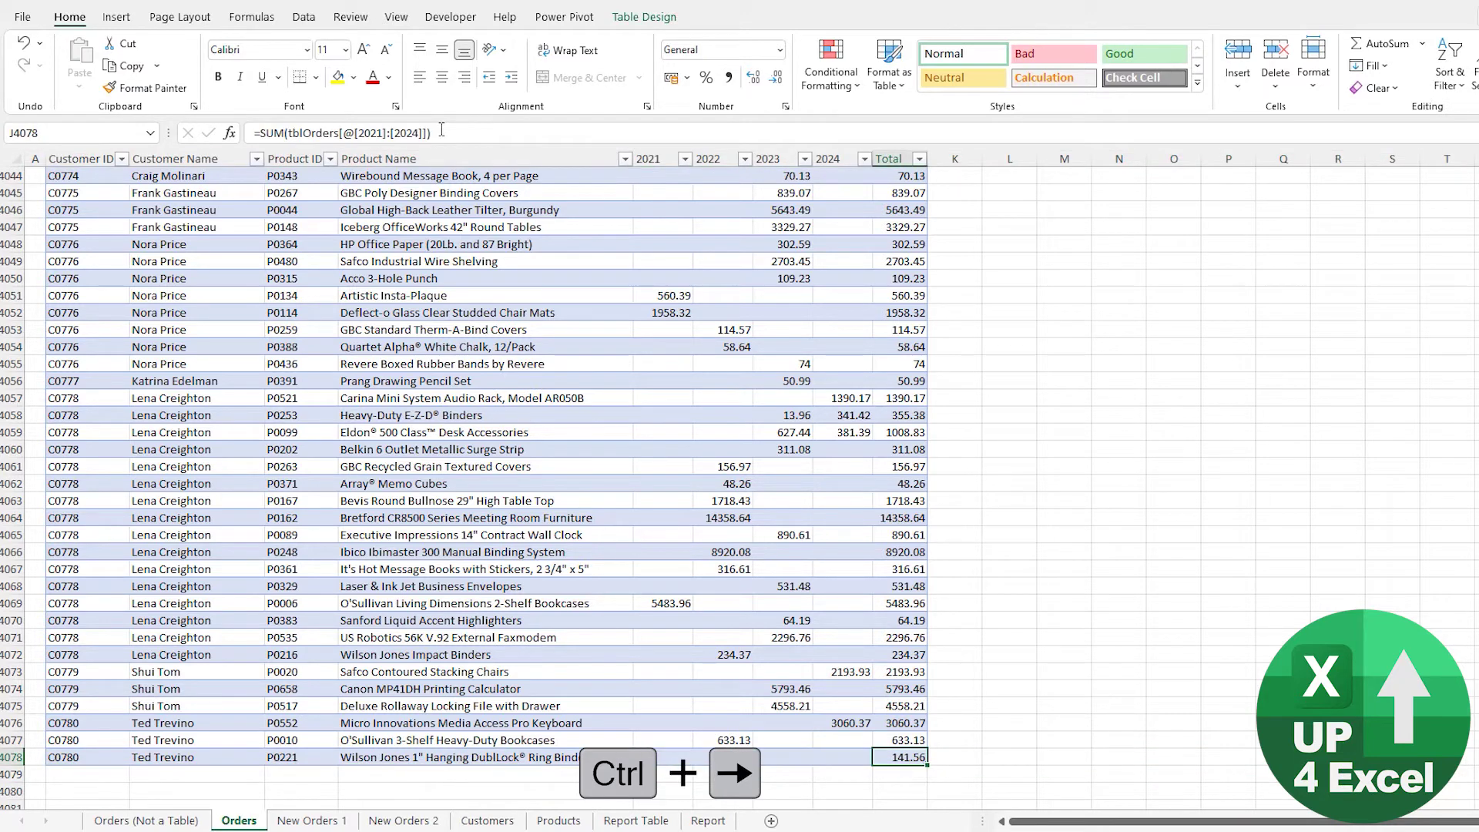
{"action": "key", "text": "ctrl+Up"}
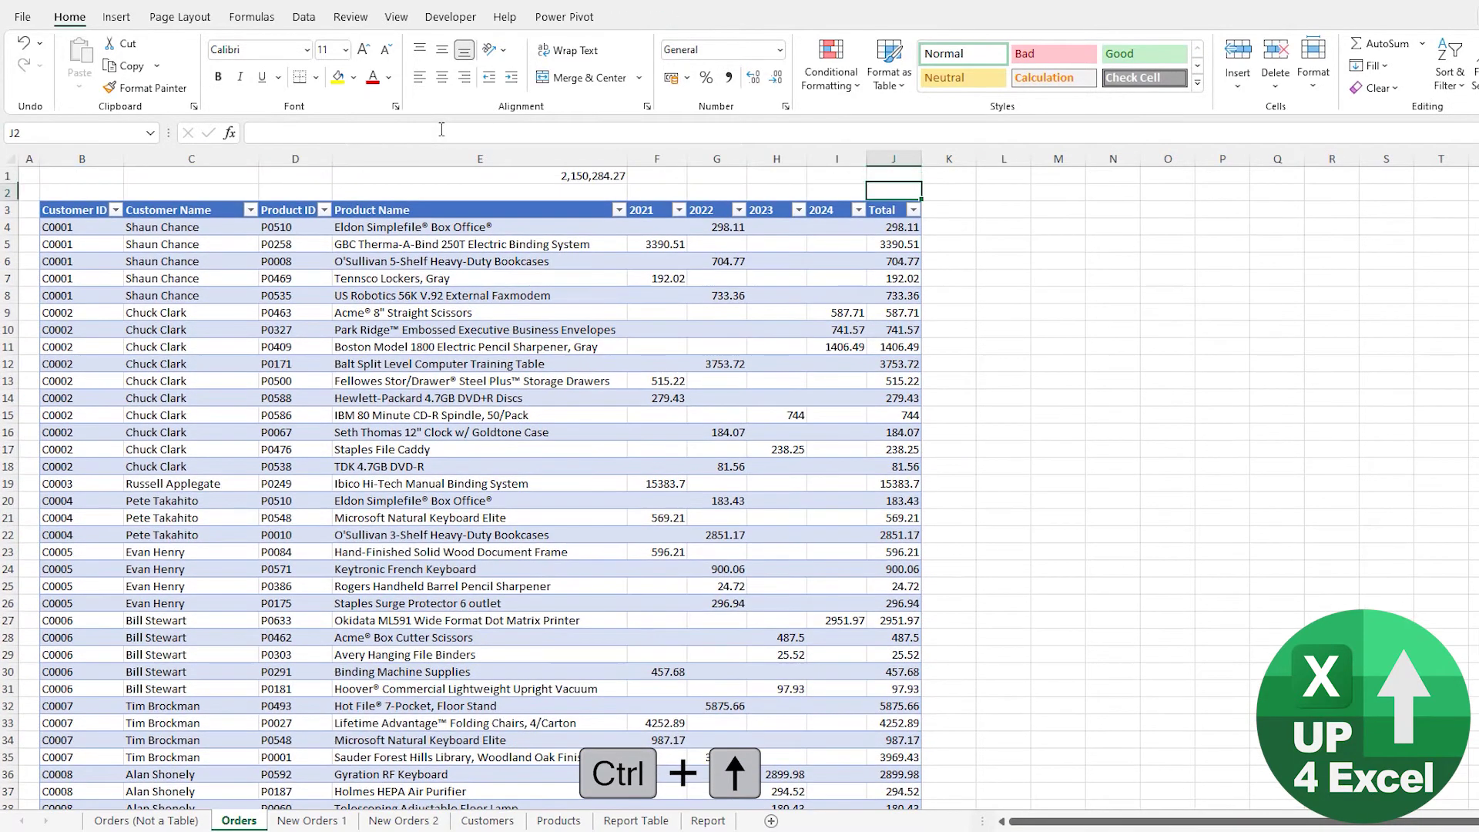
{"action": "key", "text": "Right"}
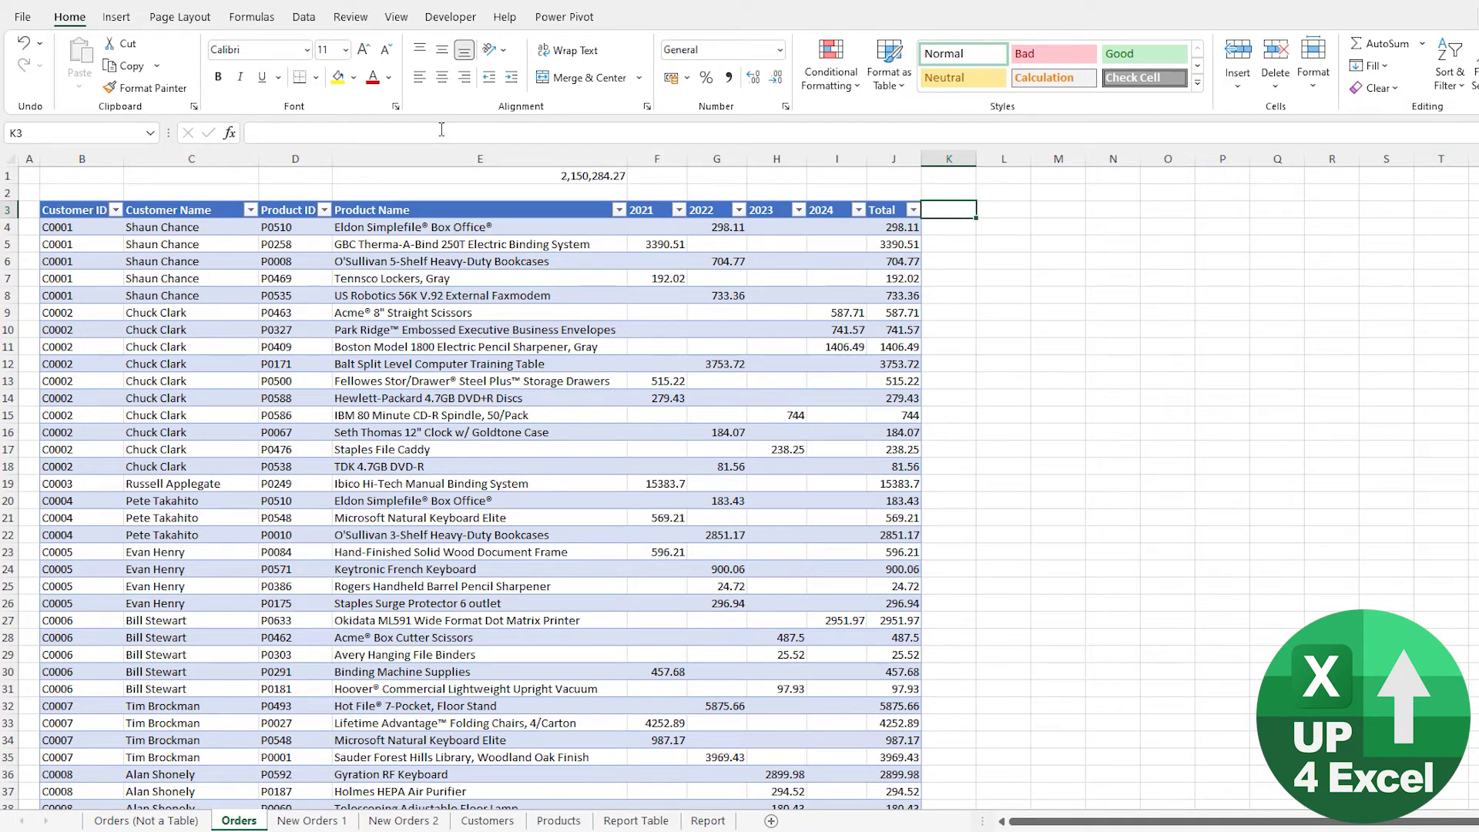
Step: Add a Vs Prior Year heading in K3 with each row's 2024 minus 2023 value below
{"action": "type", "text": "V"}
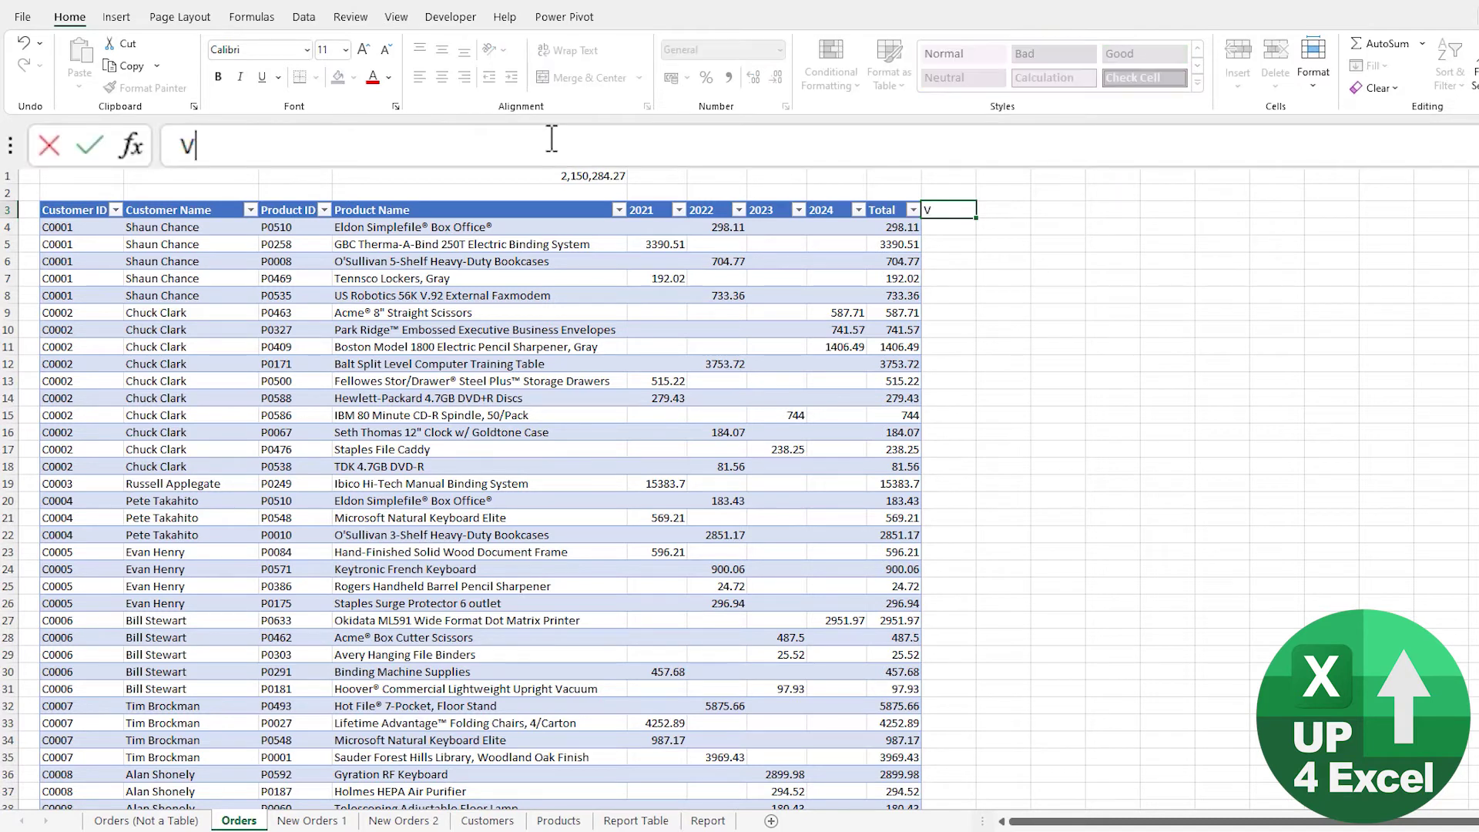
{"action": "type", "text": "s Prior Year"}
{"action": "key", "text": "Return"}
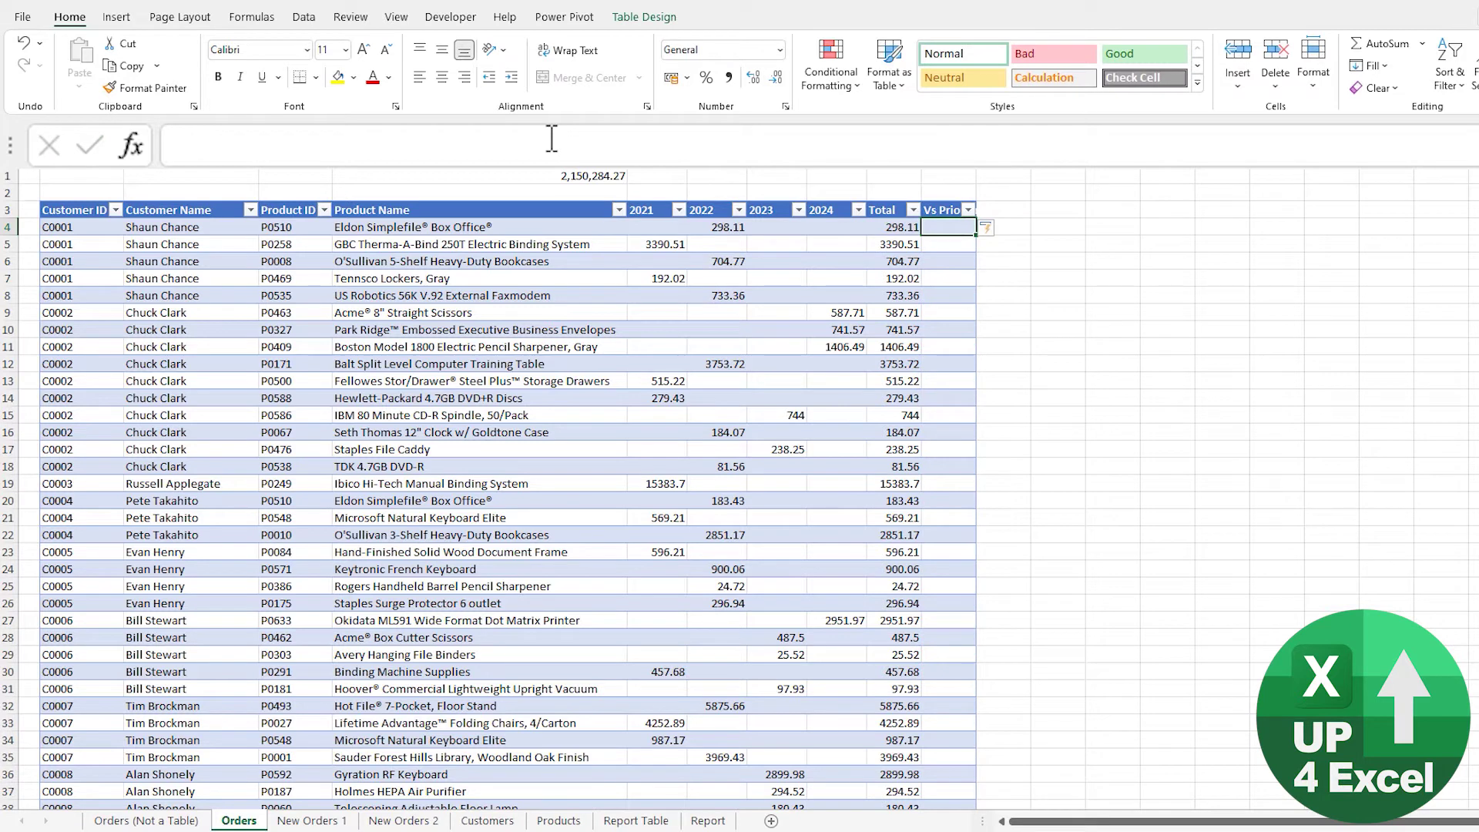
{"action": "type", "text": "="}
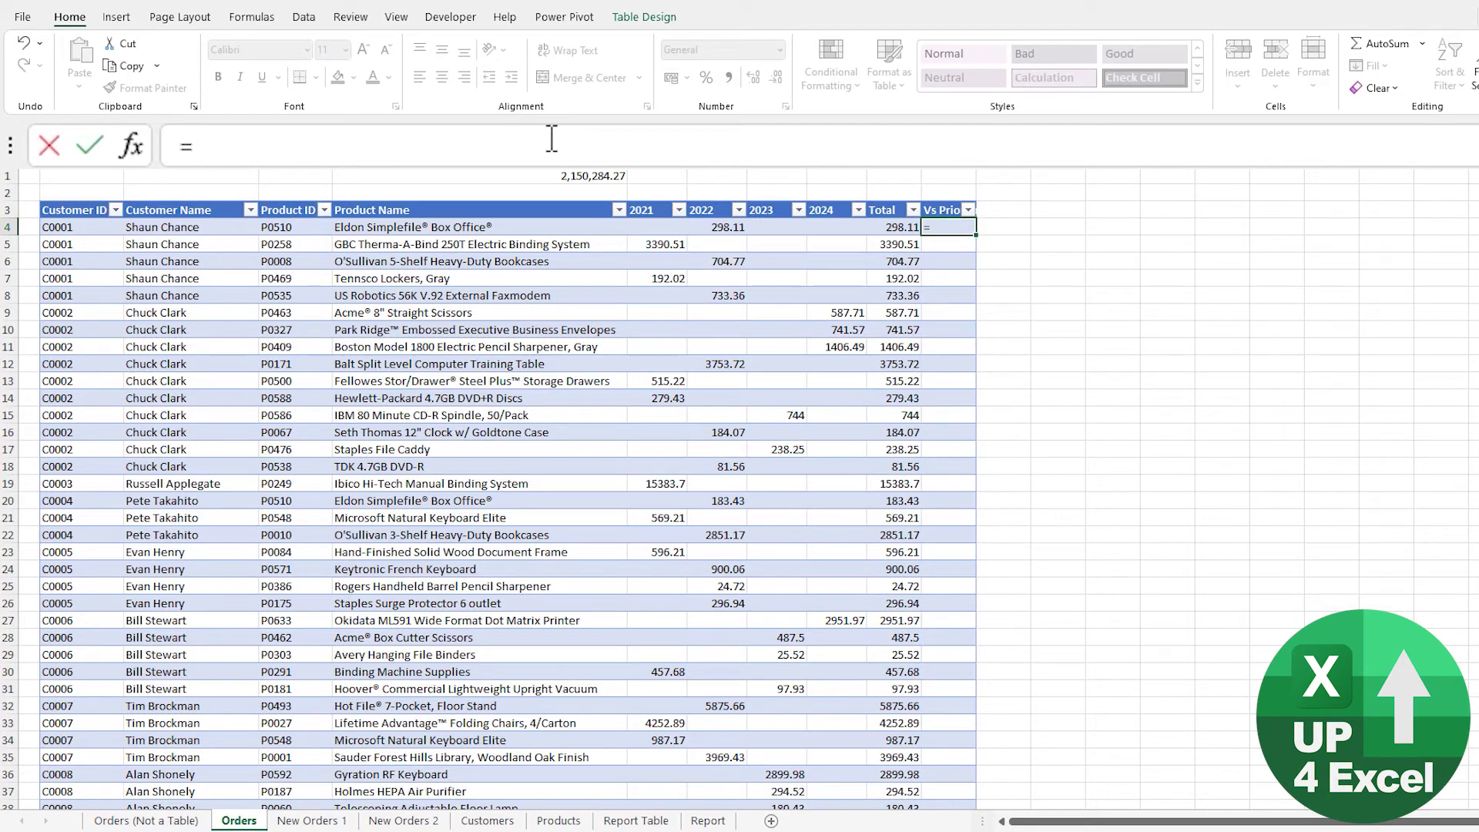
{"action": "key", "text": "Left"}
{"action": "type", "text": "-"}
{"action": "key", "text": "Left"}
{"action": "key", "text": "Left"}
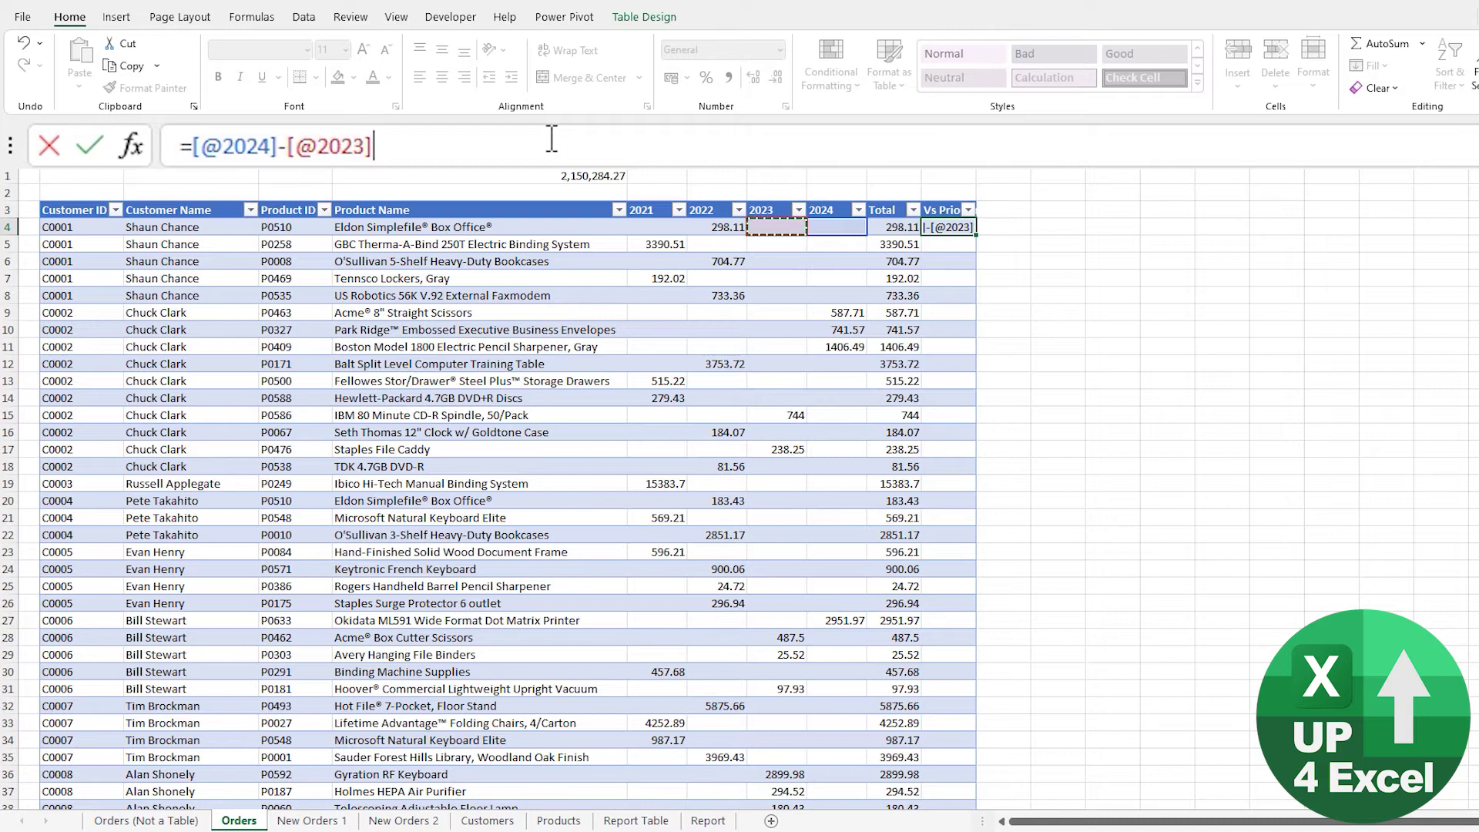
{"action": "key", "text": "Return"}
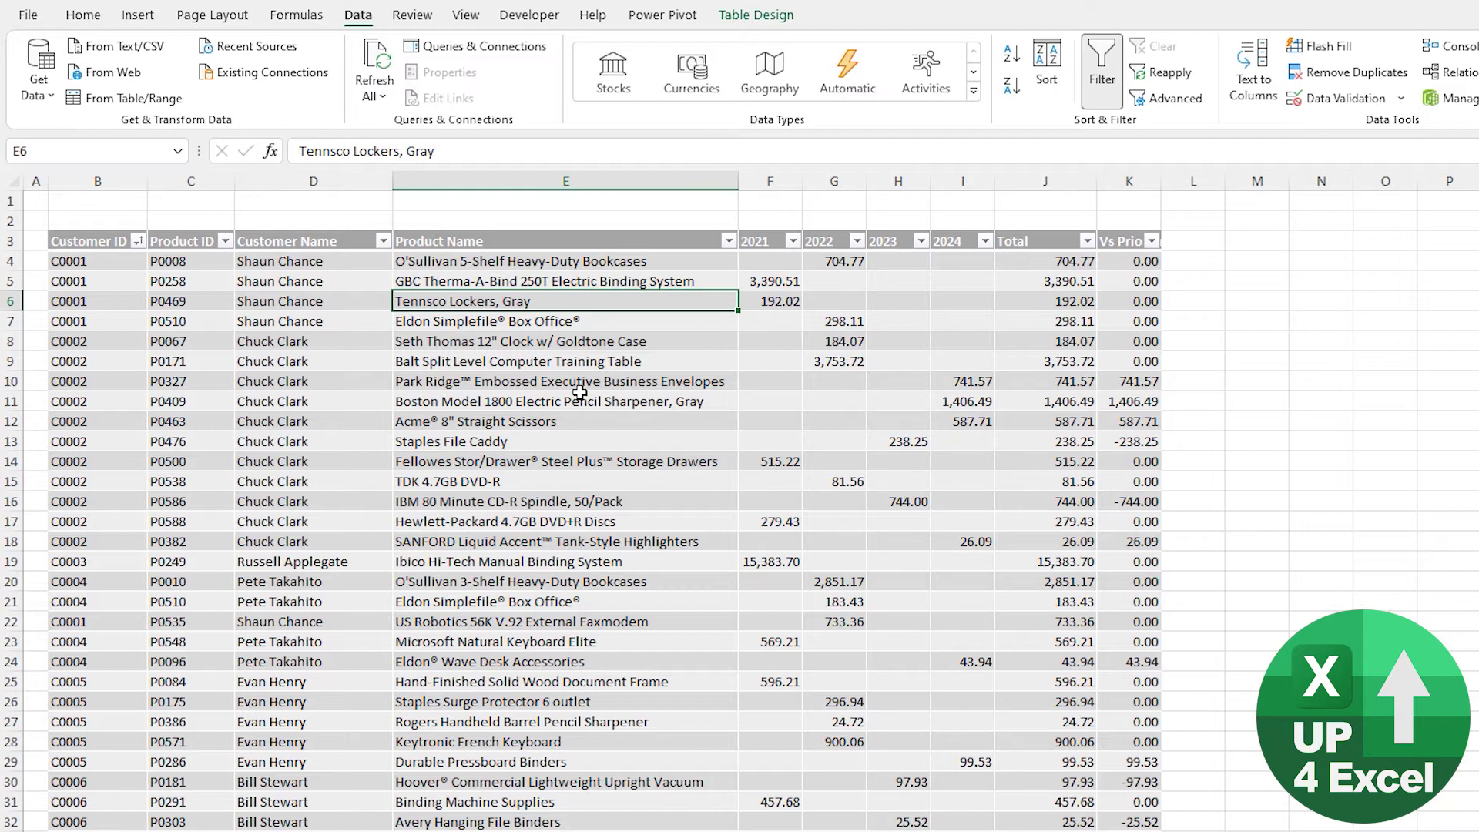
Step: Enter =SUMIFS(tblOrders[2023], tblOrders[Customer Name], the customer's name) in E1, returning 982.25
{"action": "key", "text": "ctrl+Up"}
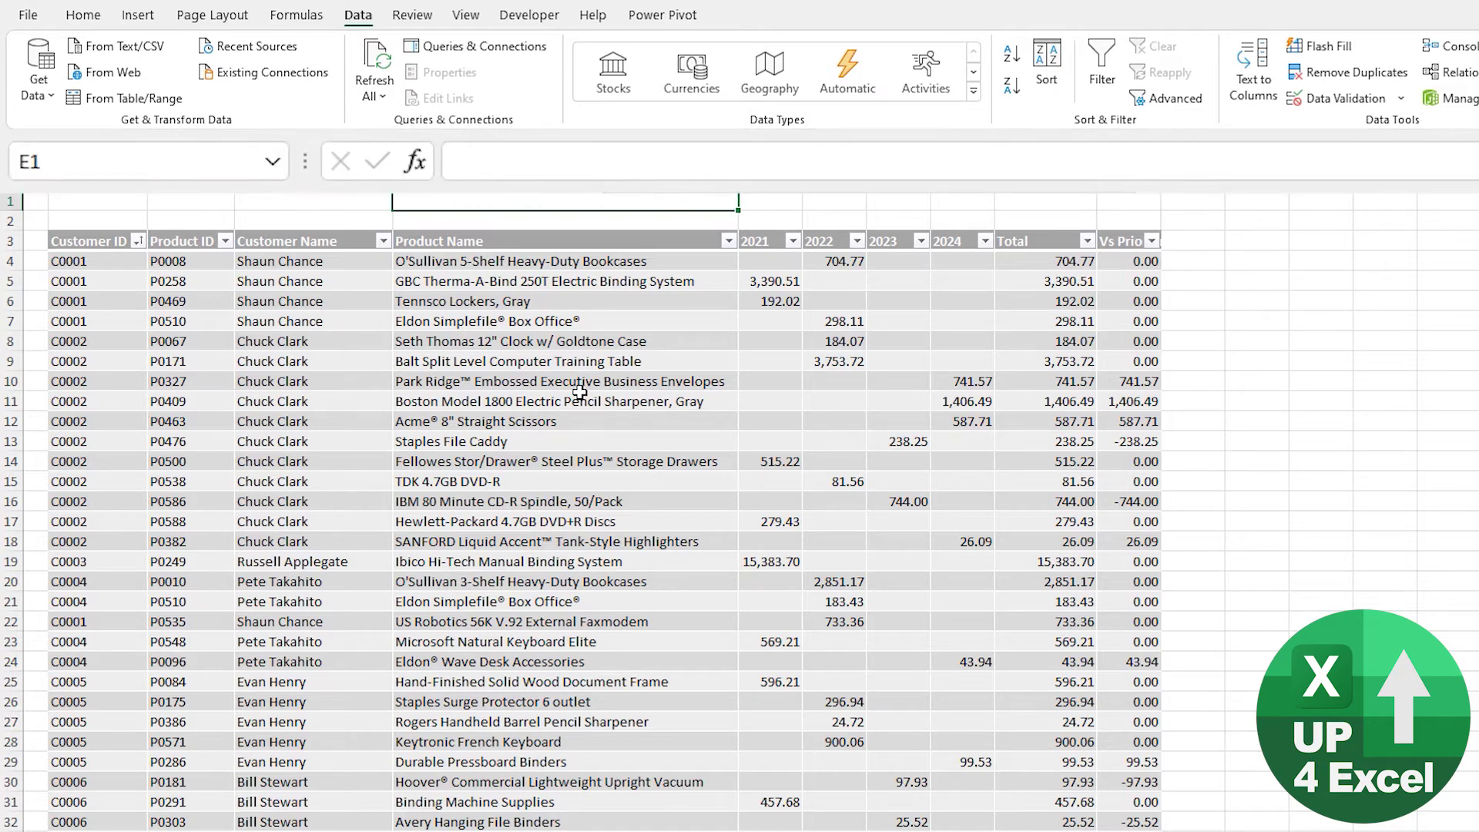
{"action": "type", "text": "=sumif"}
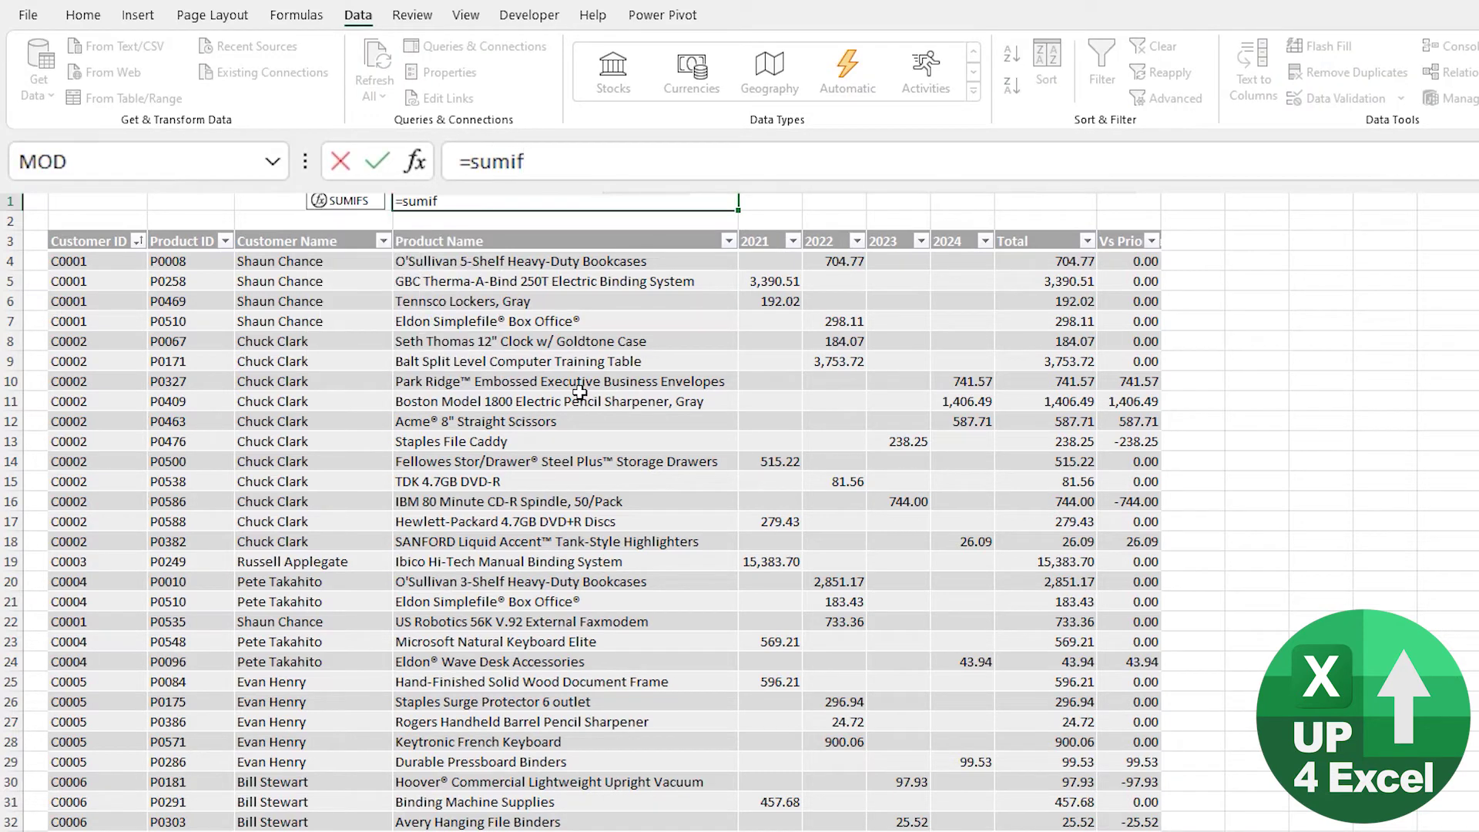
{"action": "key", "text": "Tab"}
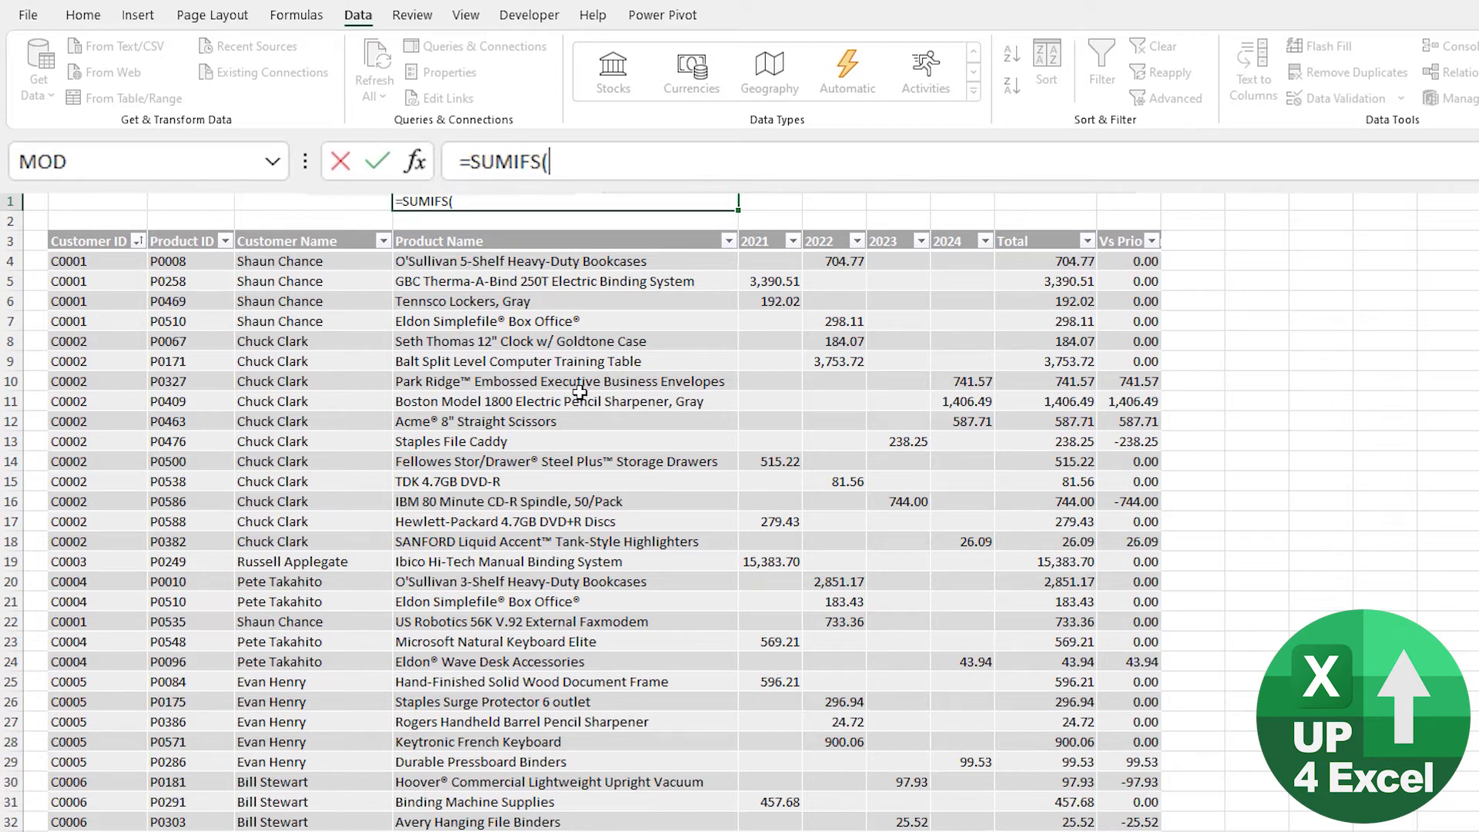
{"action": "left_click_drag", "start_coordinate": [894, 281], "coordinate": [918, 621]}
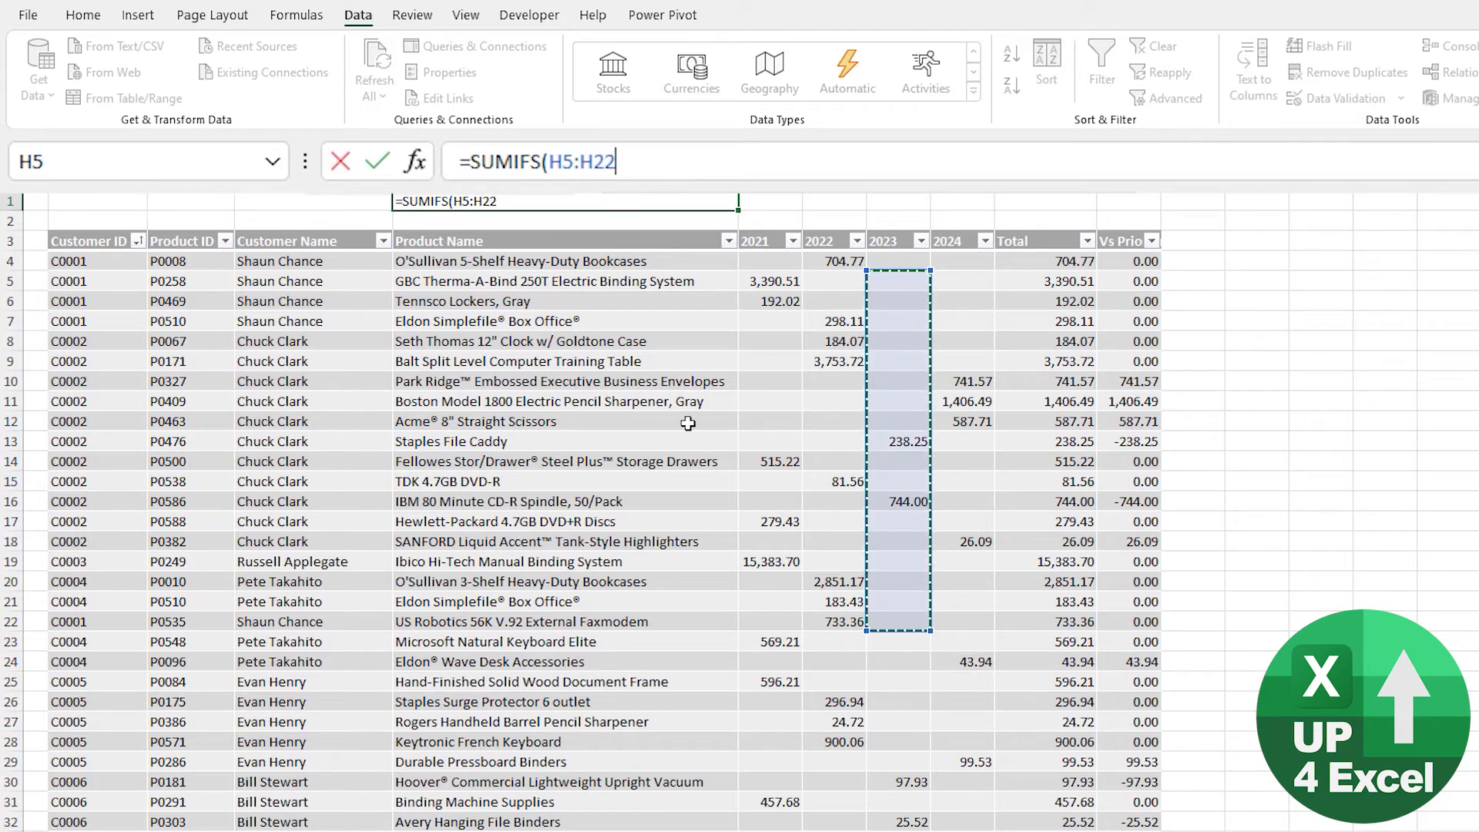
{"action": "left_click", "coordinate": [896, 230]}
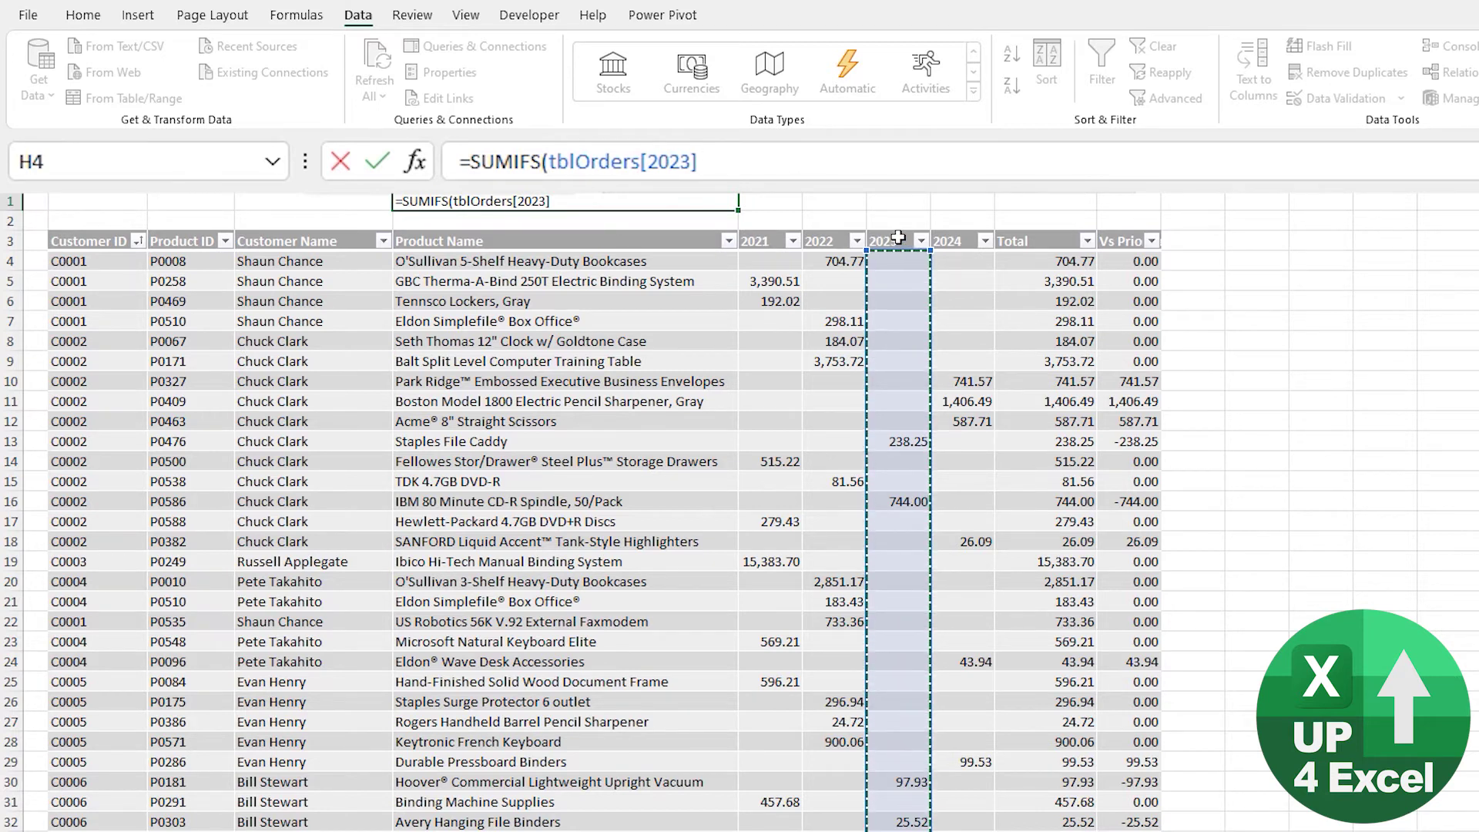
{"action": "type", "text": ","}
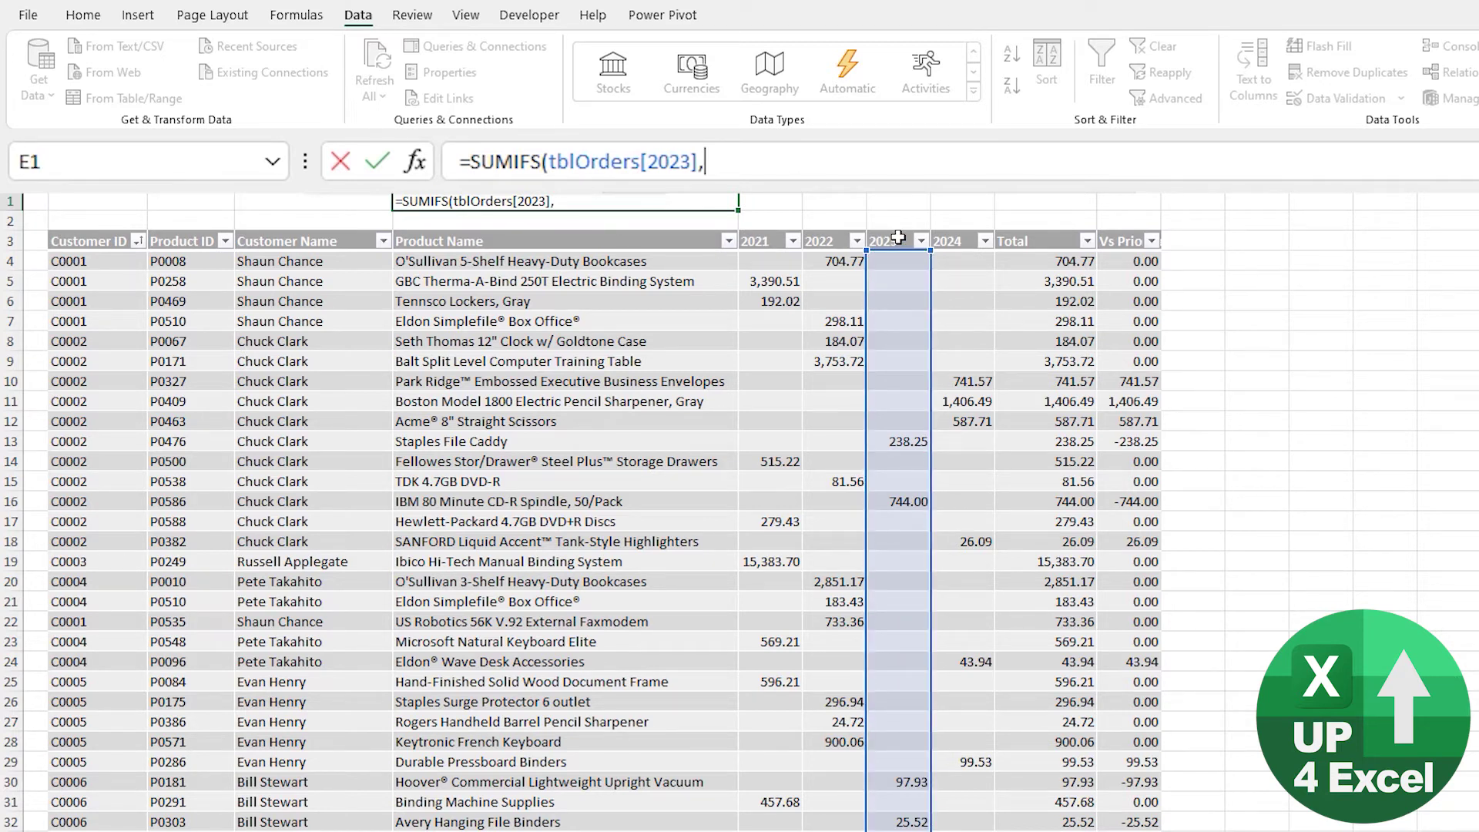
{"action": "left_click", "coordinate": [264, 230]}
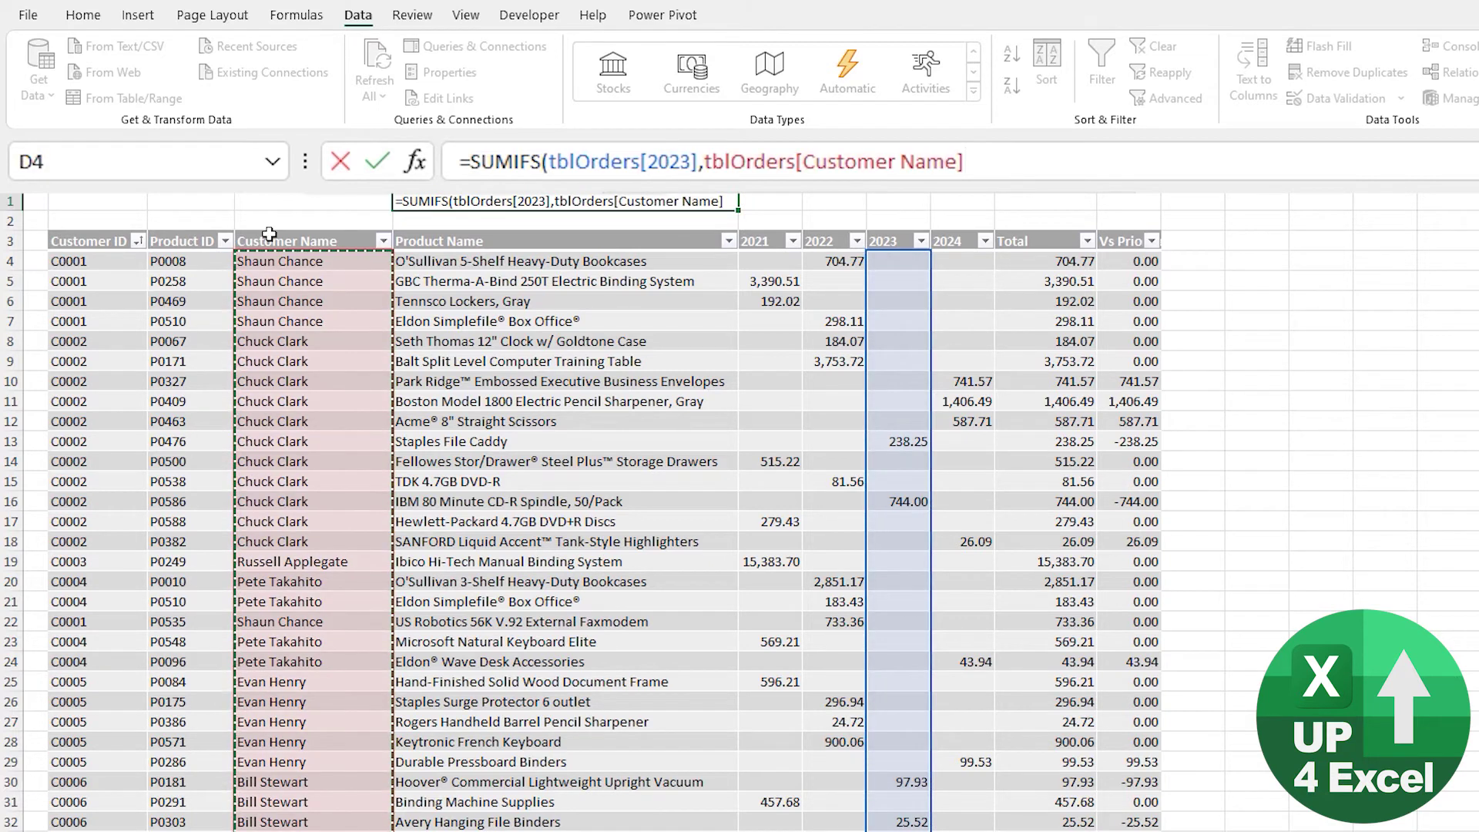
{"action": "type", "text": ","}
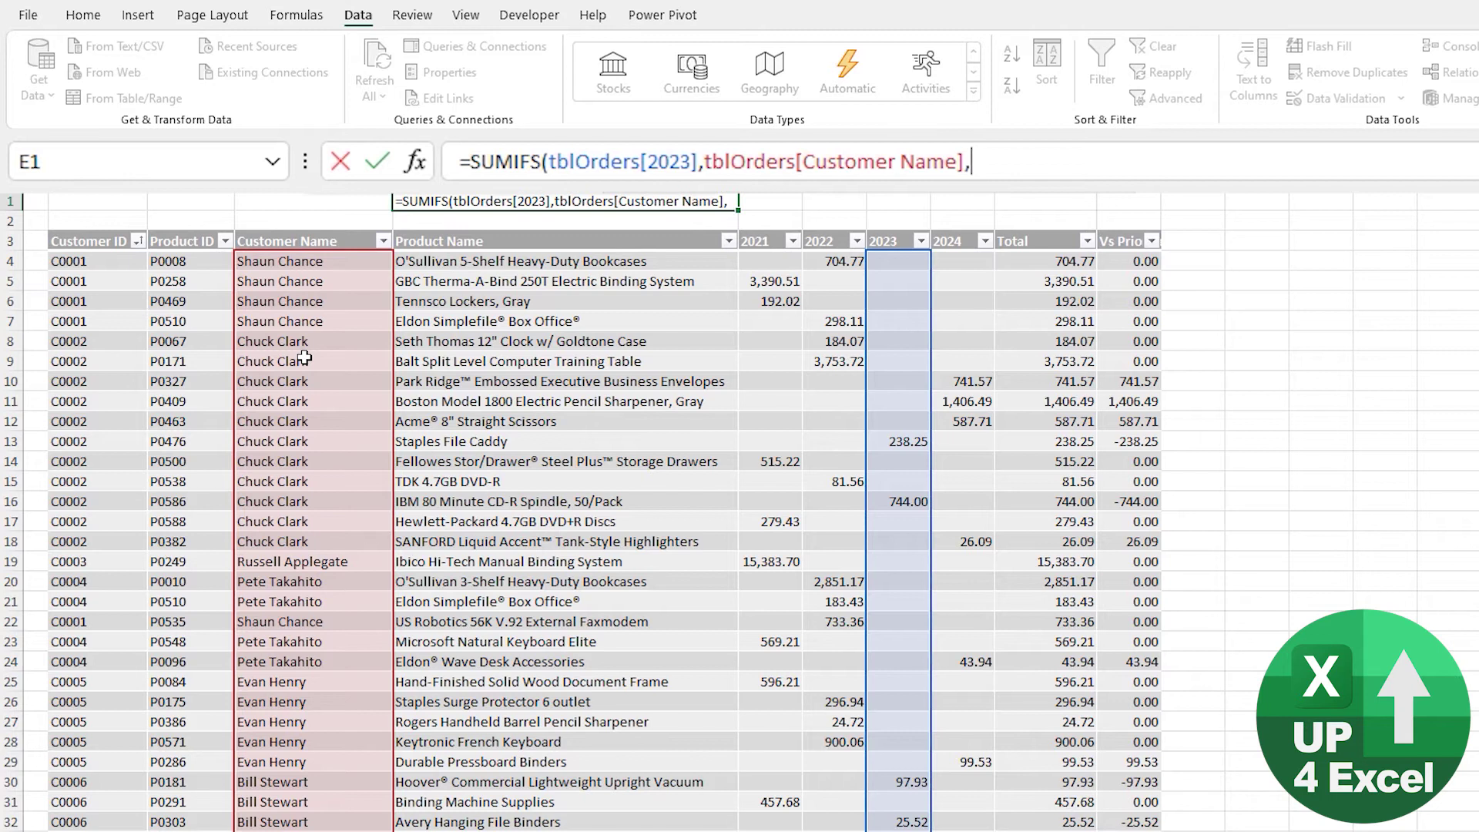
{"action": "type", "text": "\"Chucj"}
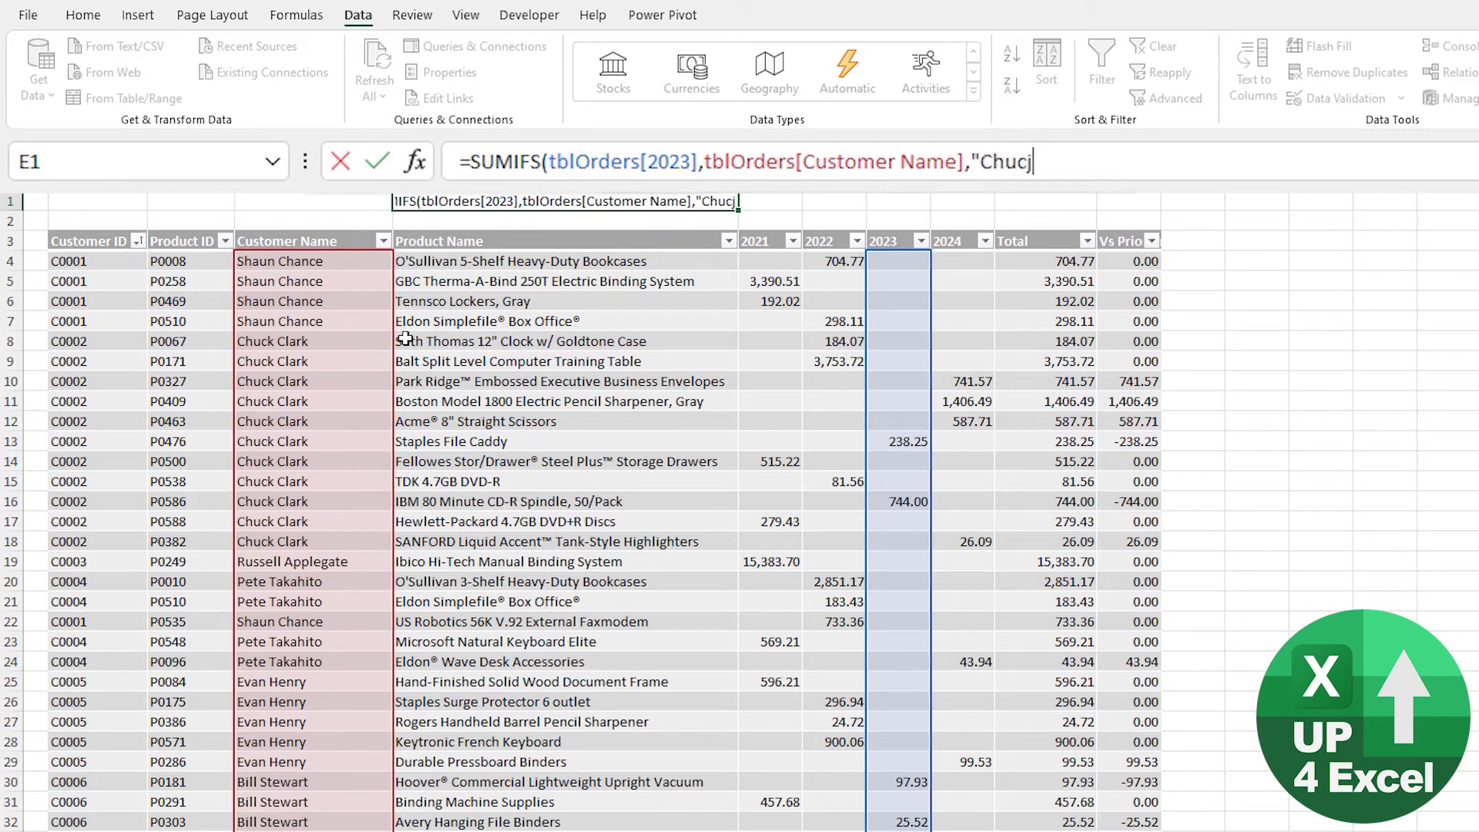
{"action": "key", "text": "BackSpace"}
{"action": "type", "text": "k Cla"}
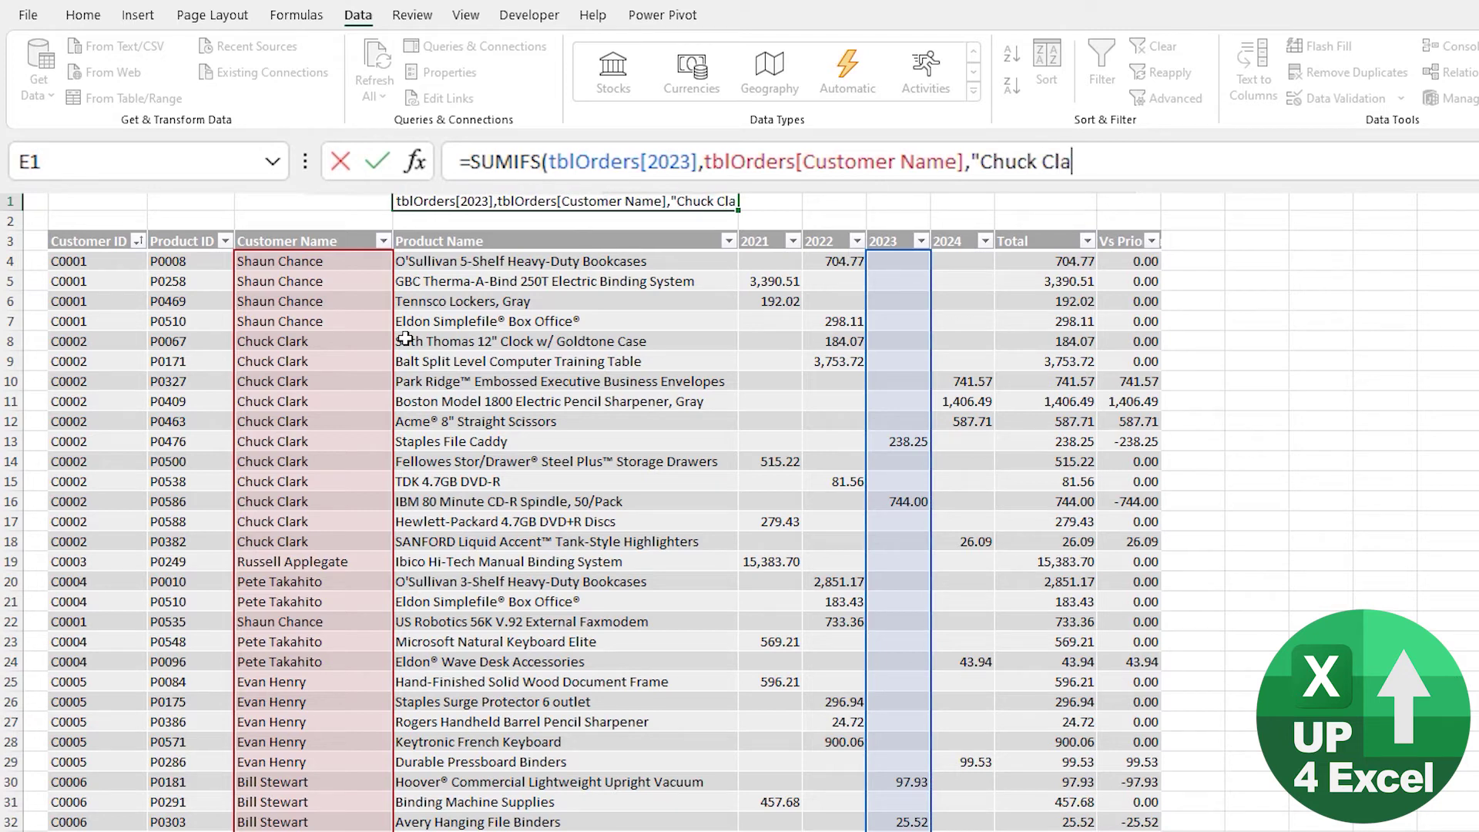
{"action": "type", "text": "rk\""}
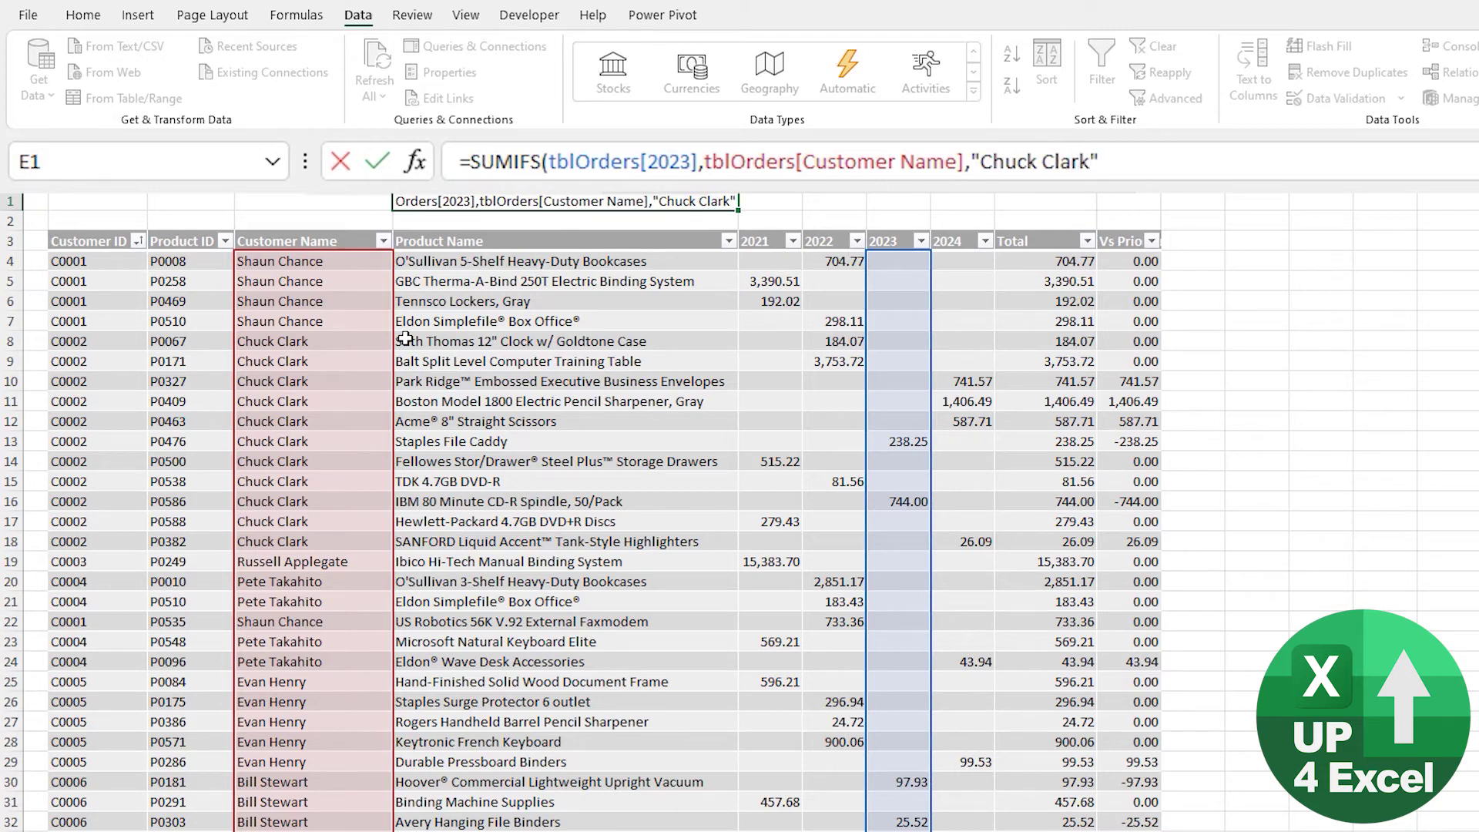
{"action": "type", "text": ")"}
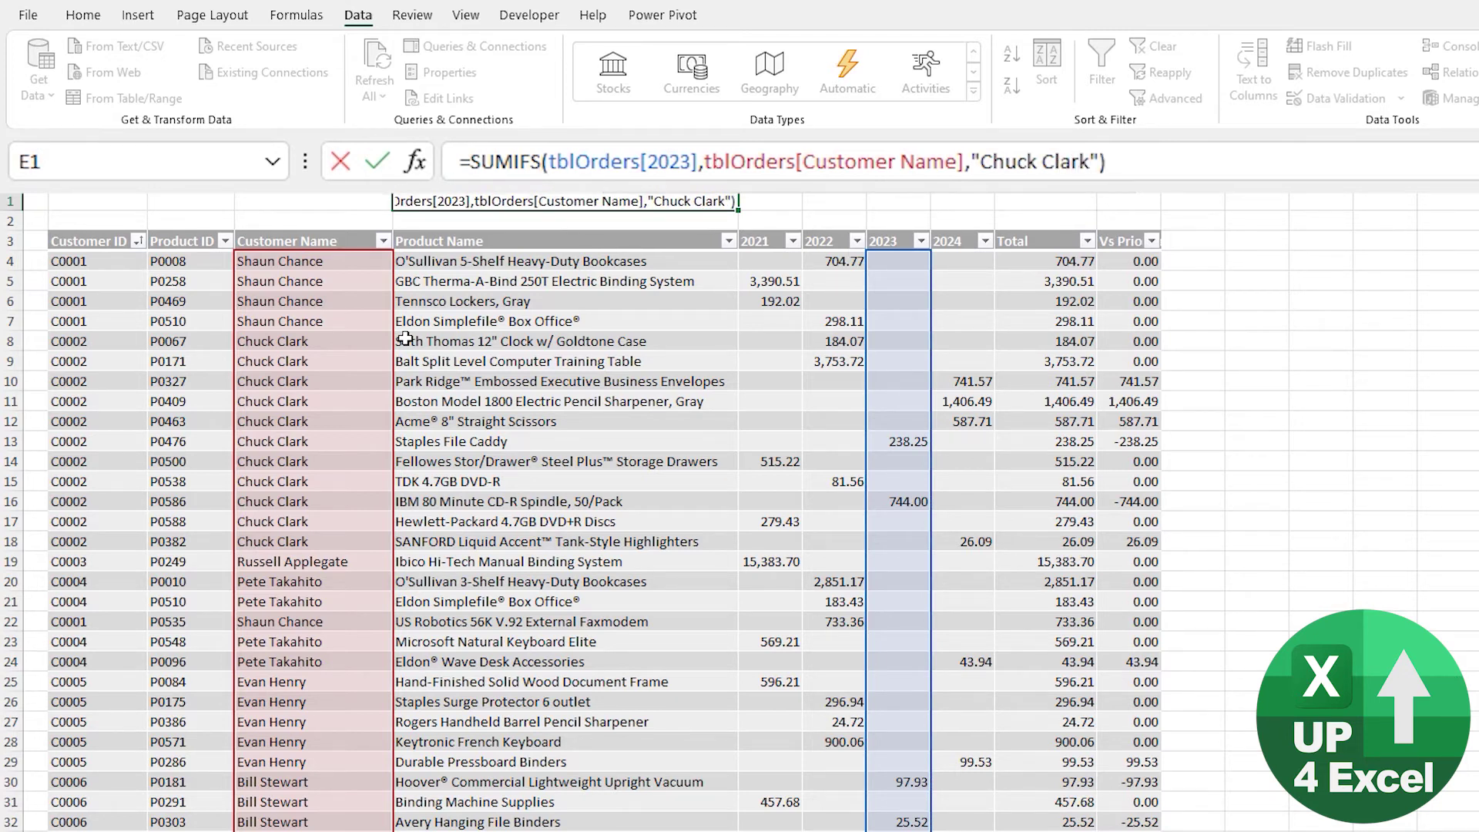
{"action": "key", "text": "Return"}
{"action": "key", "text": "Up"}
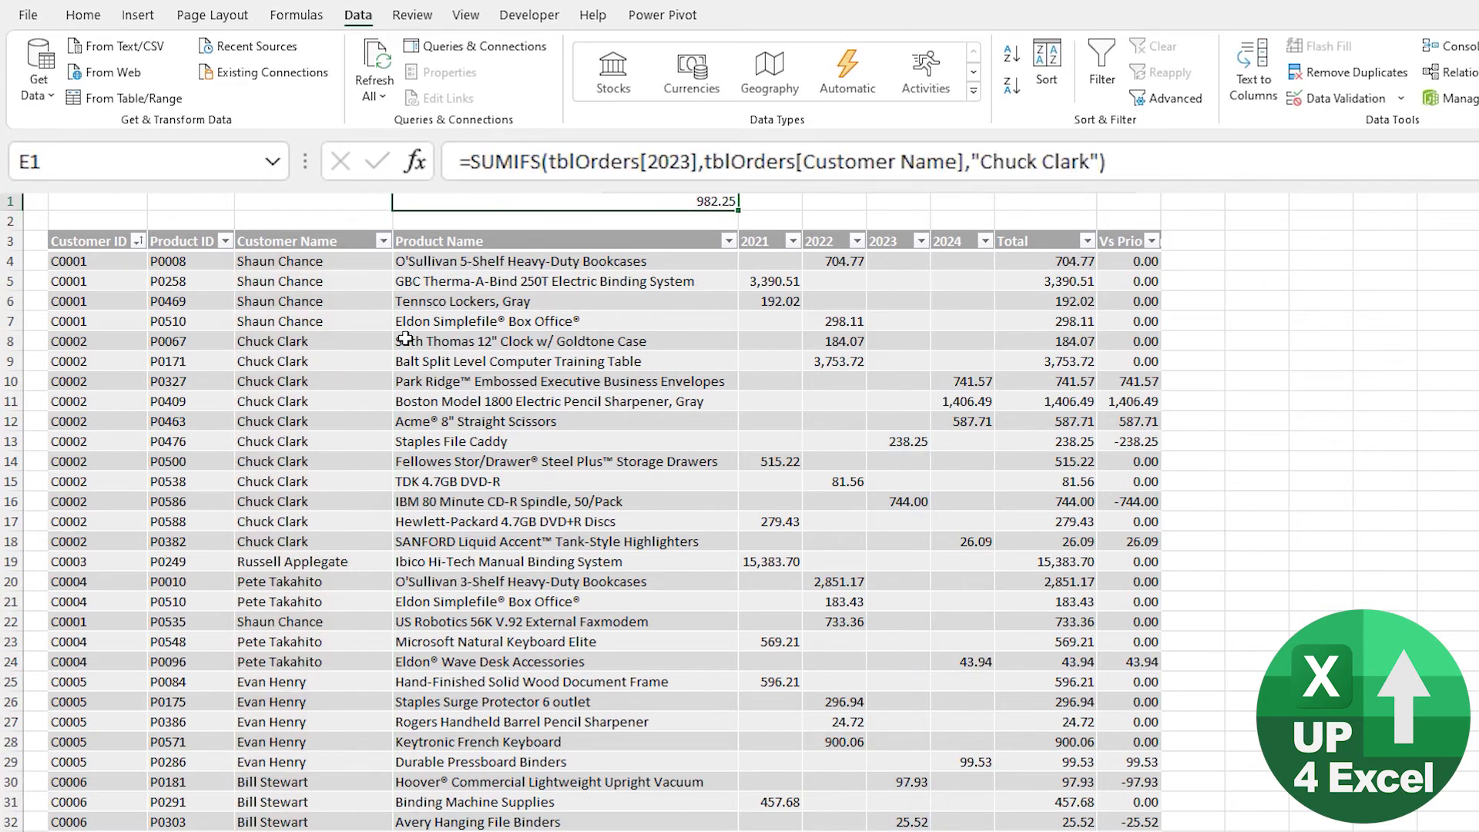
Step: Add =SUM(tblOrders[Total]) in E2, then clear both test formulas in E1:E2
{"action": "left_click", "coordinate": [570, 220]}
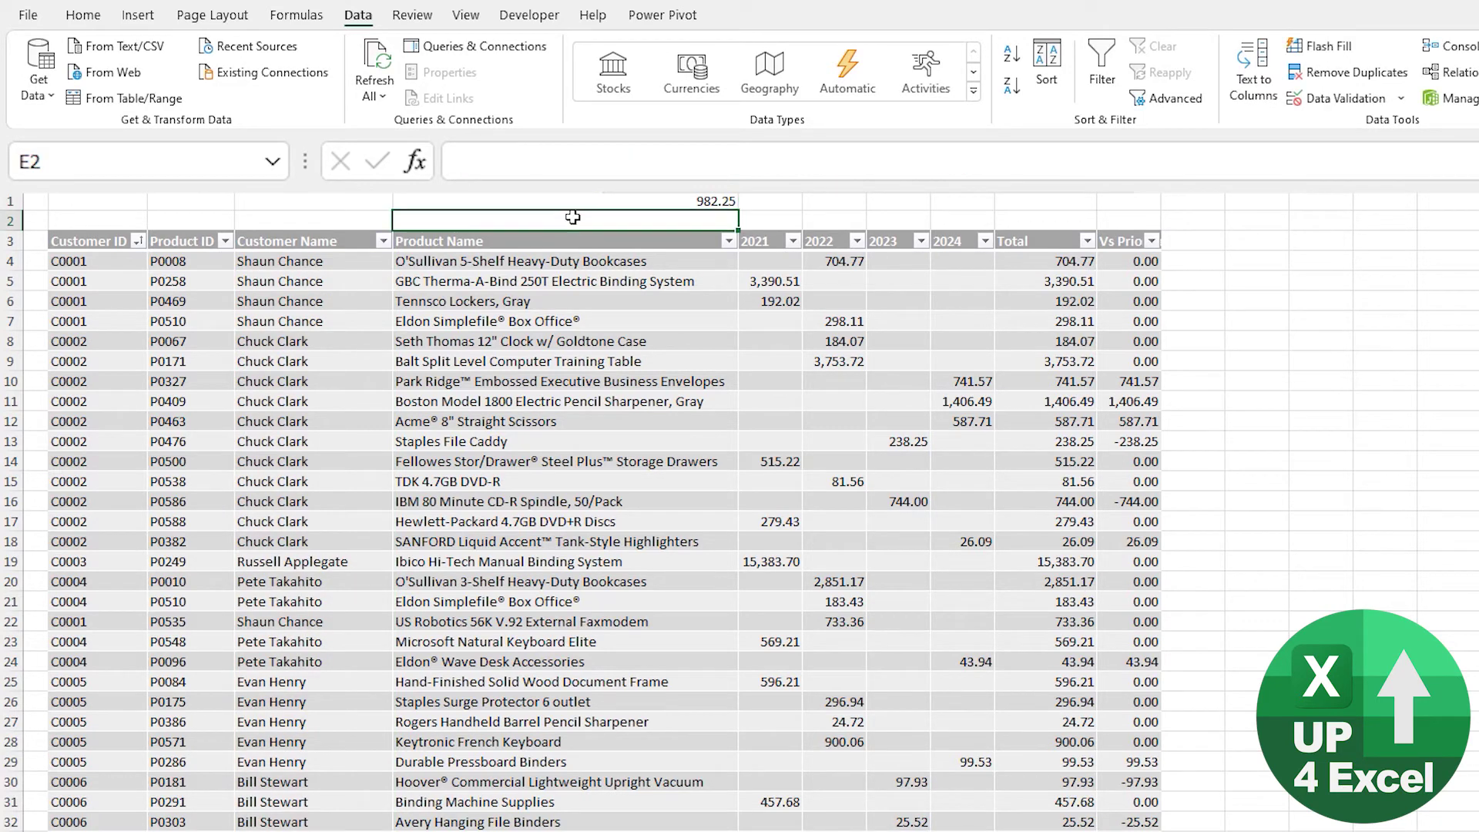
{"action": "type", "text": "=sum("}
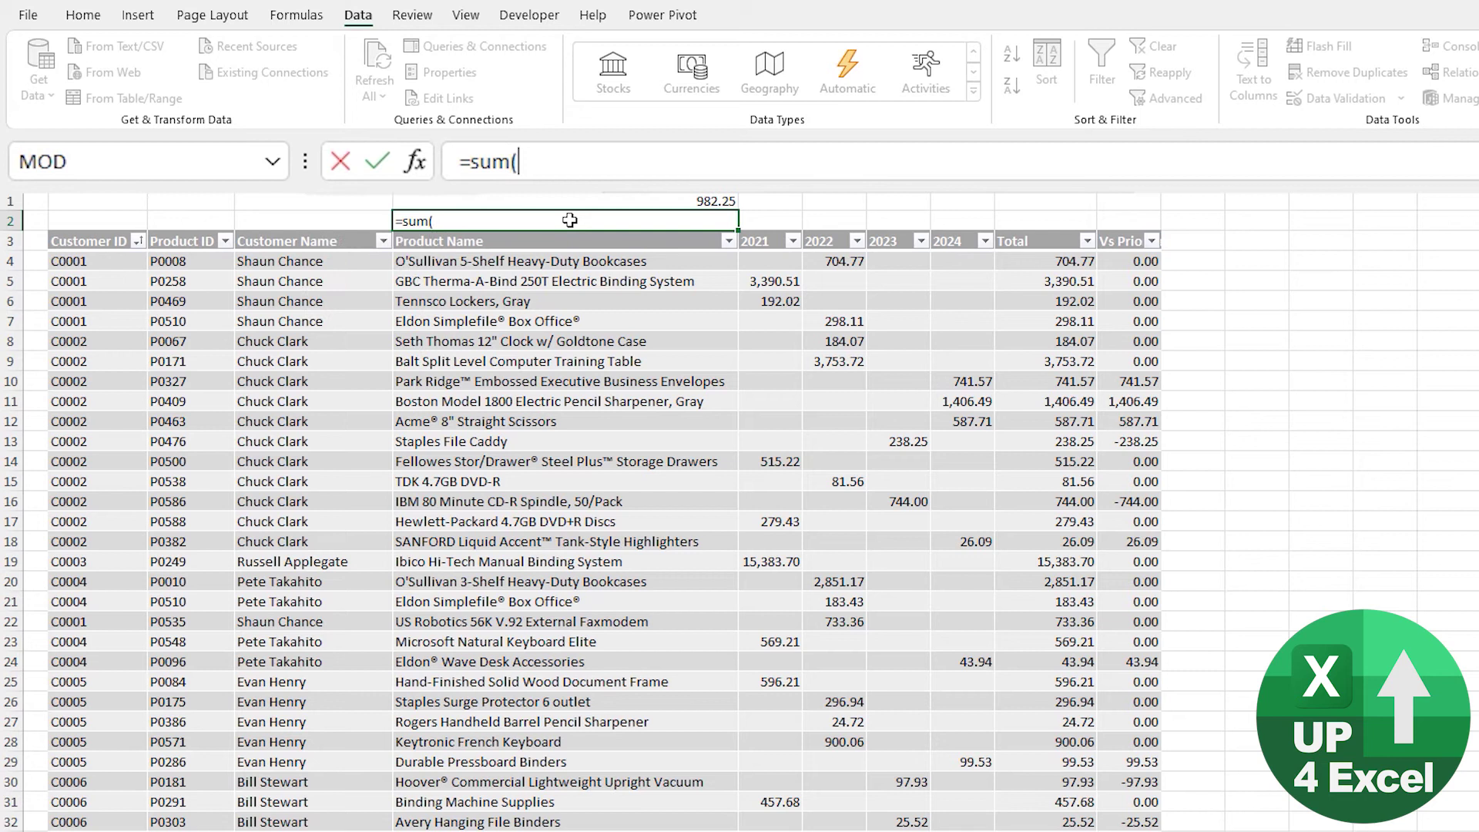
{"action": "left_click", "coordinate": [1059, 229]}
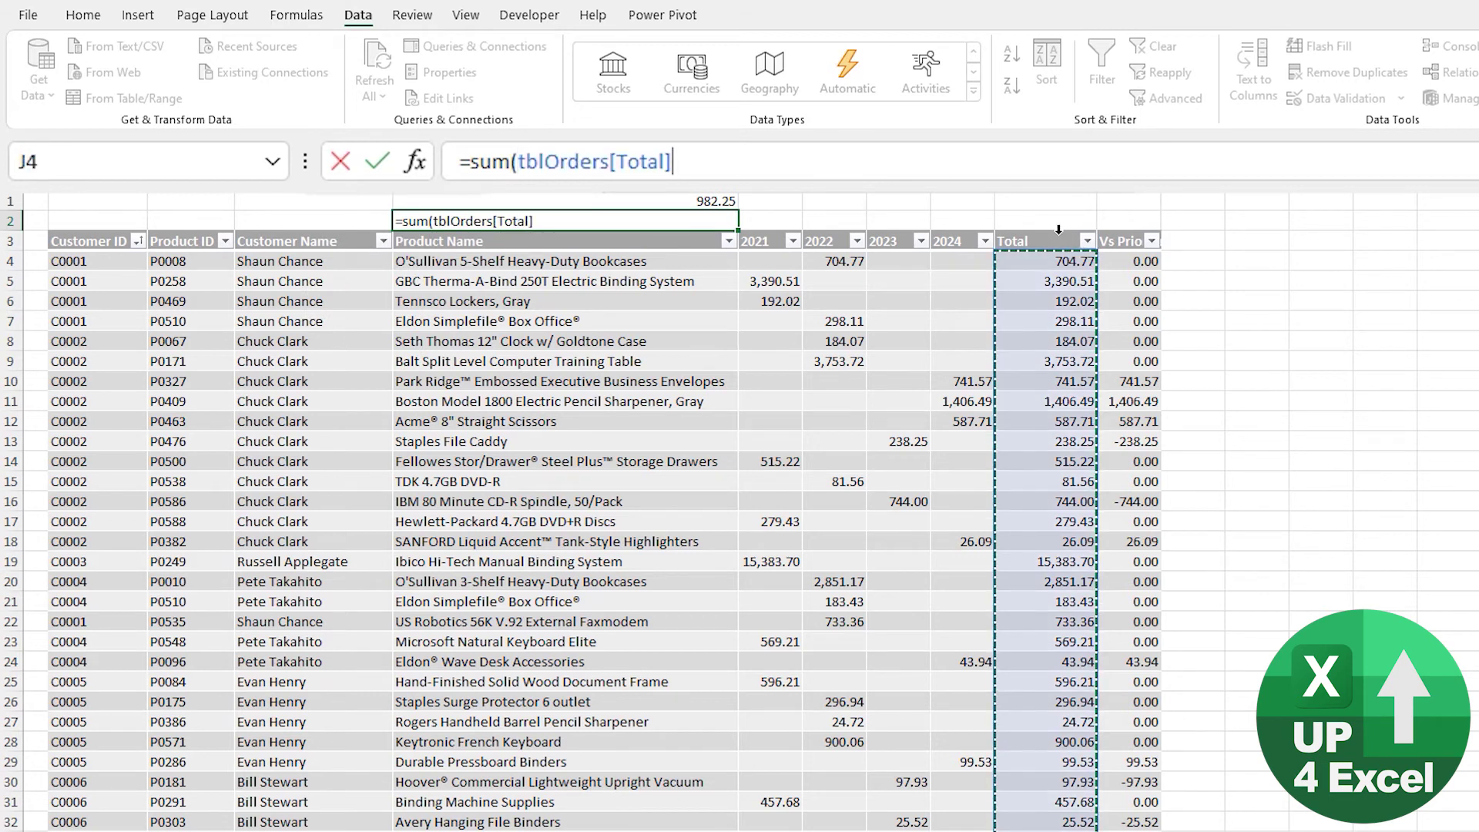
{"action": "key", "text": "Return"}
{"action": "key", "text": "Up"}
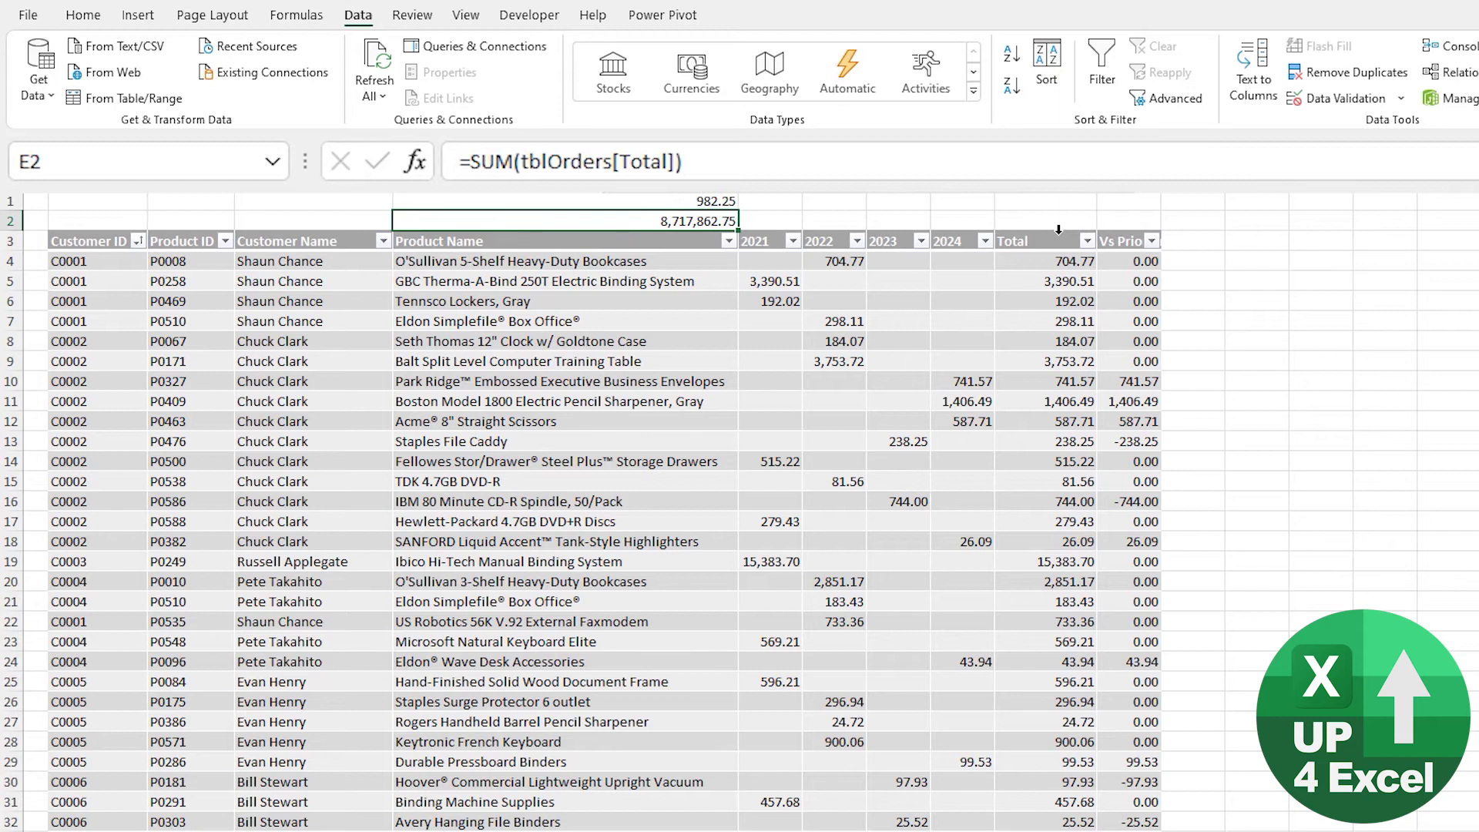
{"action": "key", "text": "shift+Up"}
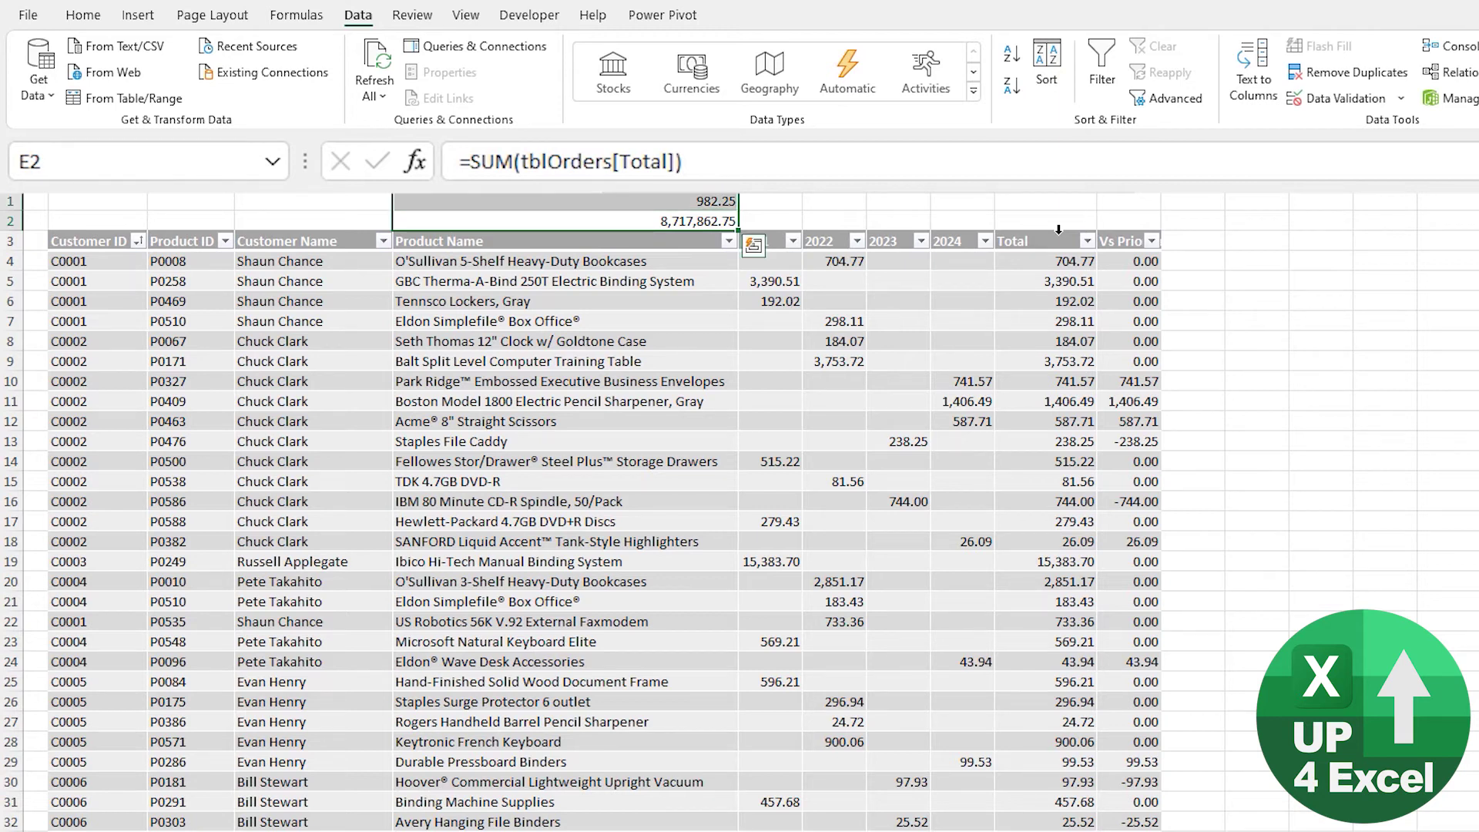
{"action": "key", "text": "Delete"}
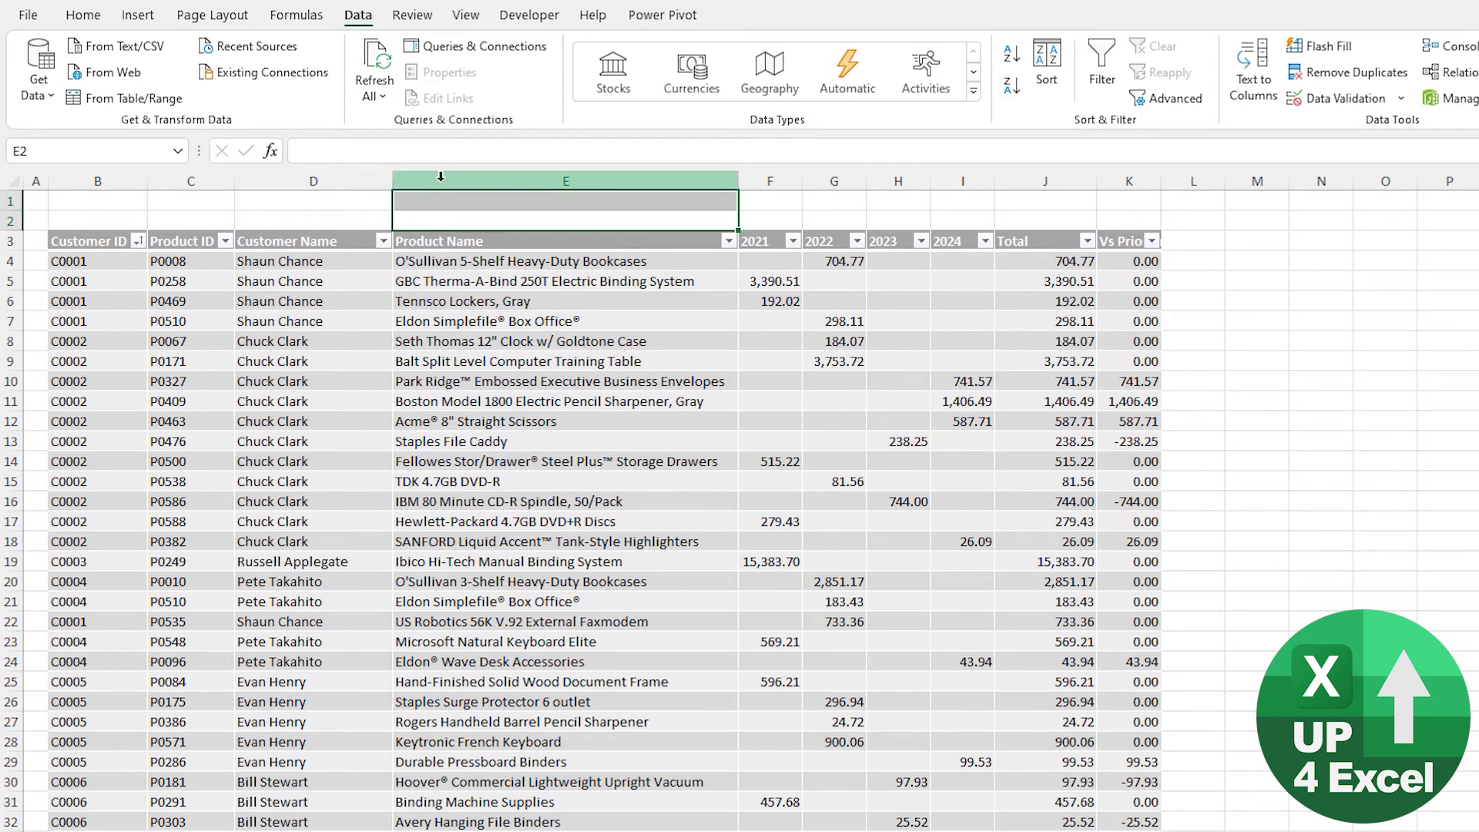
Step: Insert a new table column at column E, before Product Name
{"action": "left_click", "coordinate": [441, 176]}
{"action": "right_click", "coordinate": [444, 181]}
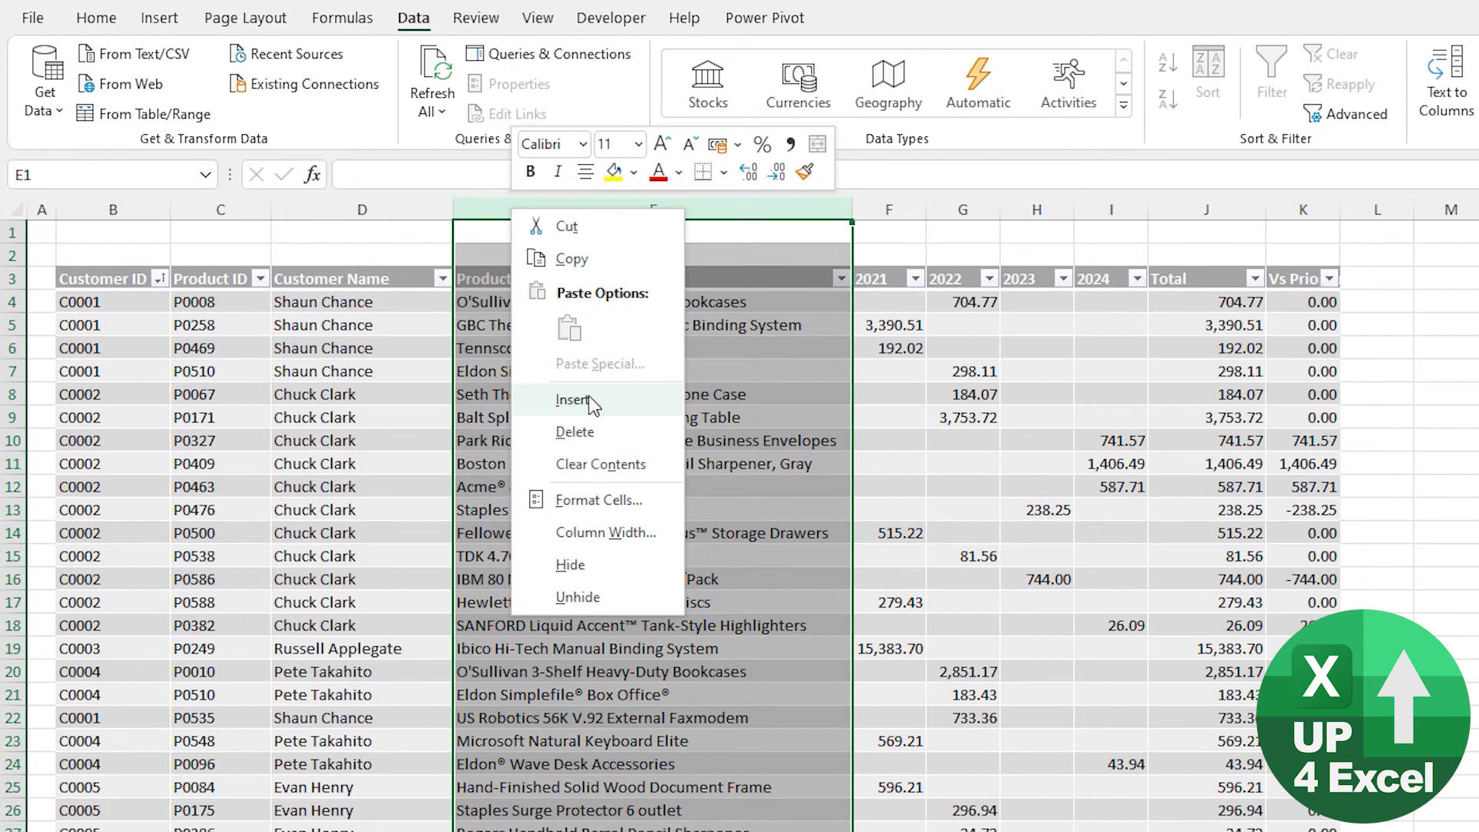
{"action": "left_click", "coordinate": [589, 400]}
{"action": "left_click", "coordinate": [494, 282]}
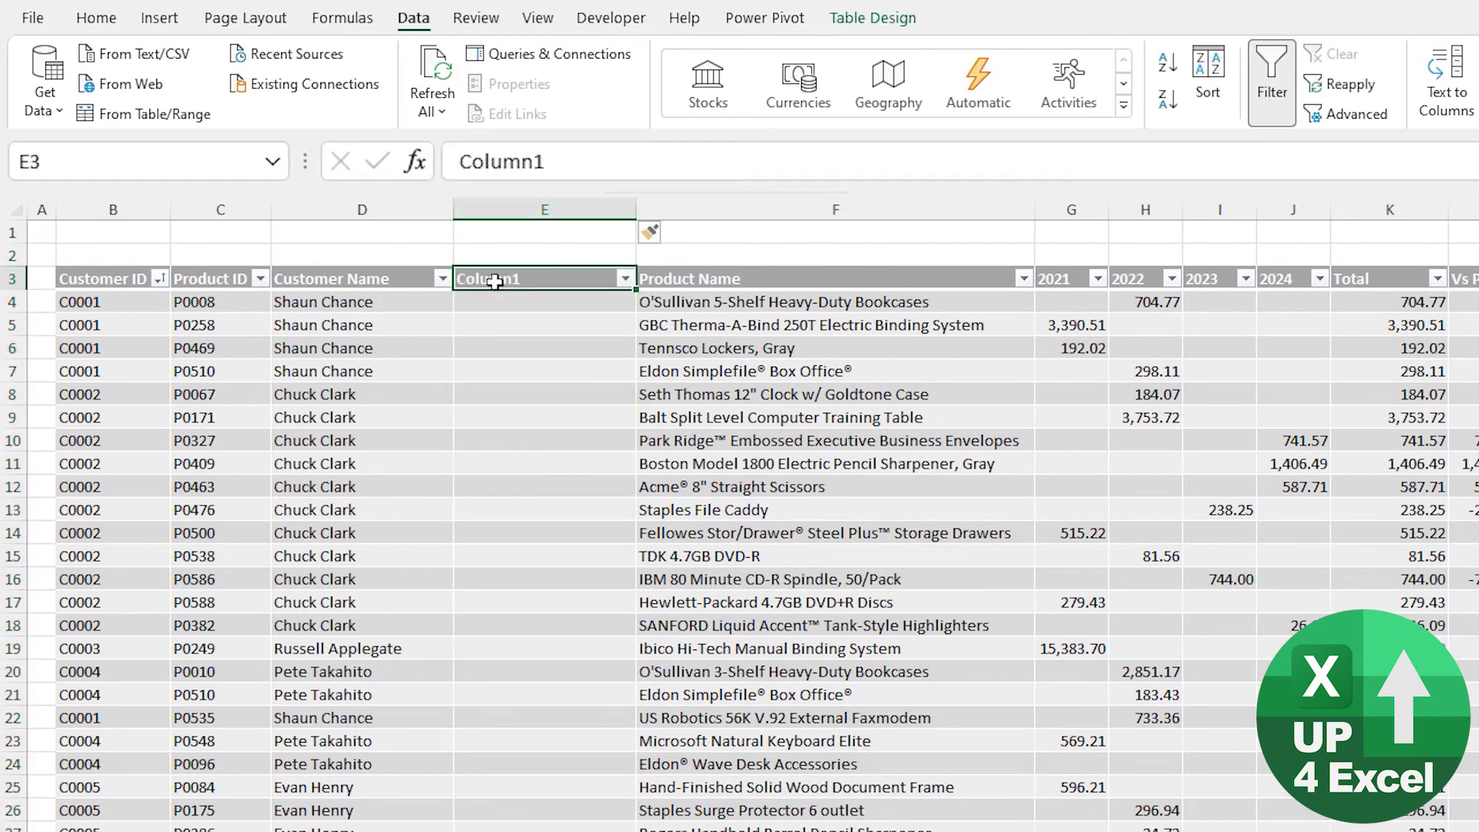
Step: Name the new column header 'Customer Segment', removing a stray # character
{"action": "type", "text": "Custom"}
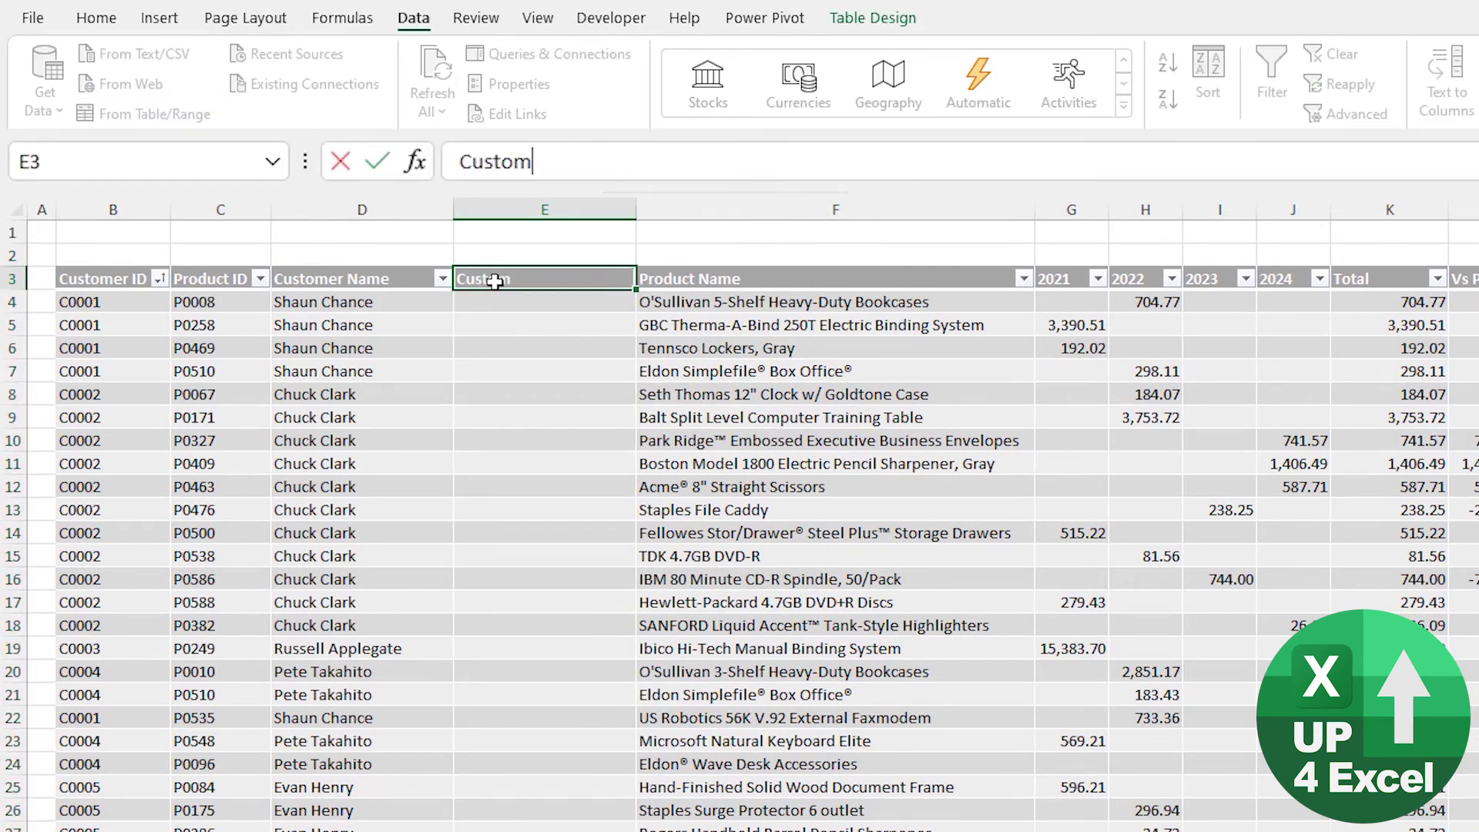
{"action": "type", "text": "er Segment#"}
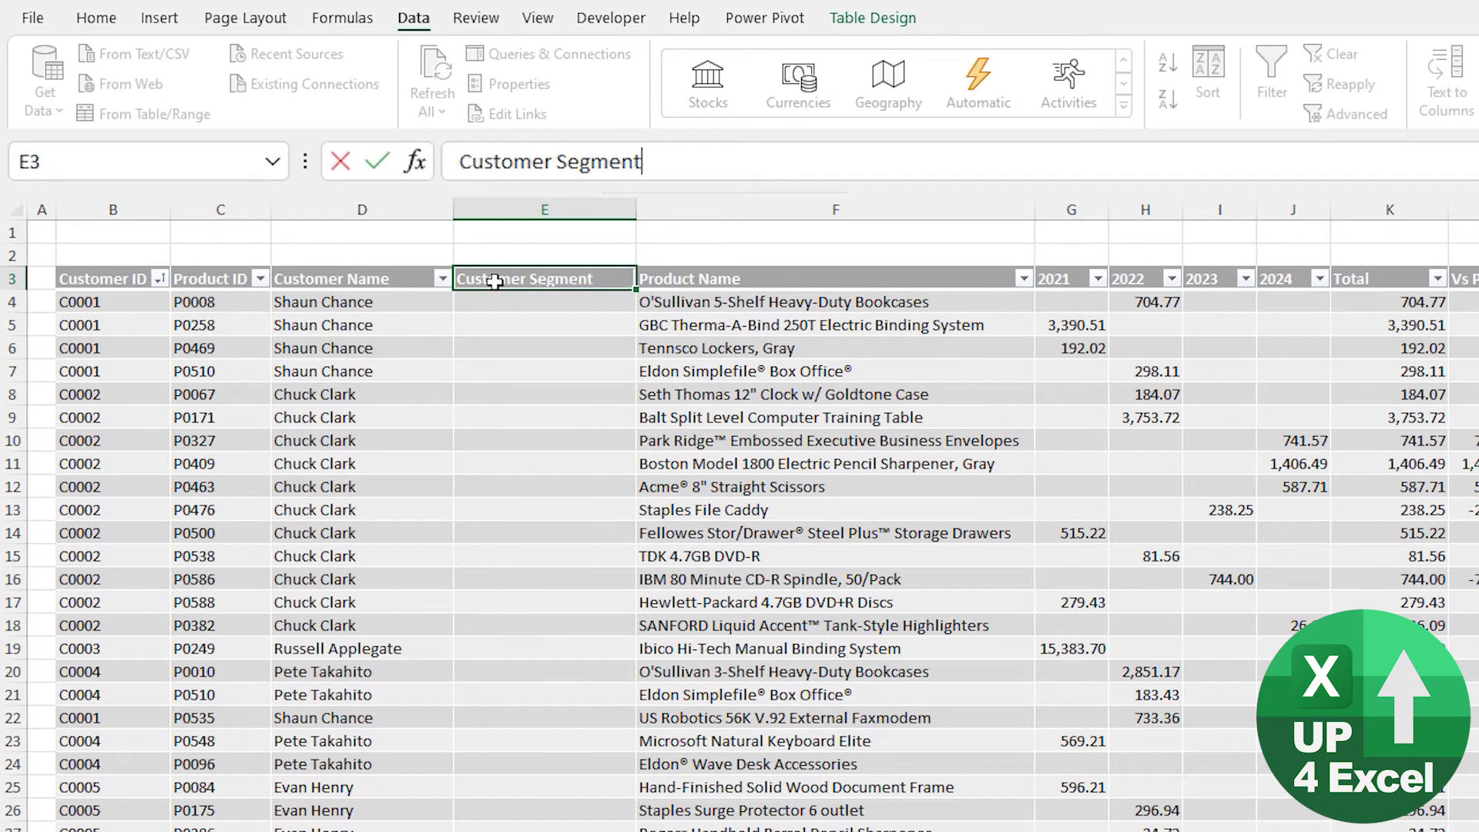
{"action": "key", "text": "Return"}
{"action": "left_click", "coordinate": [494, 282]}
{"action": "key", "text": "F2"}
{"action": "key", "text": "BackSpace"}
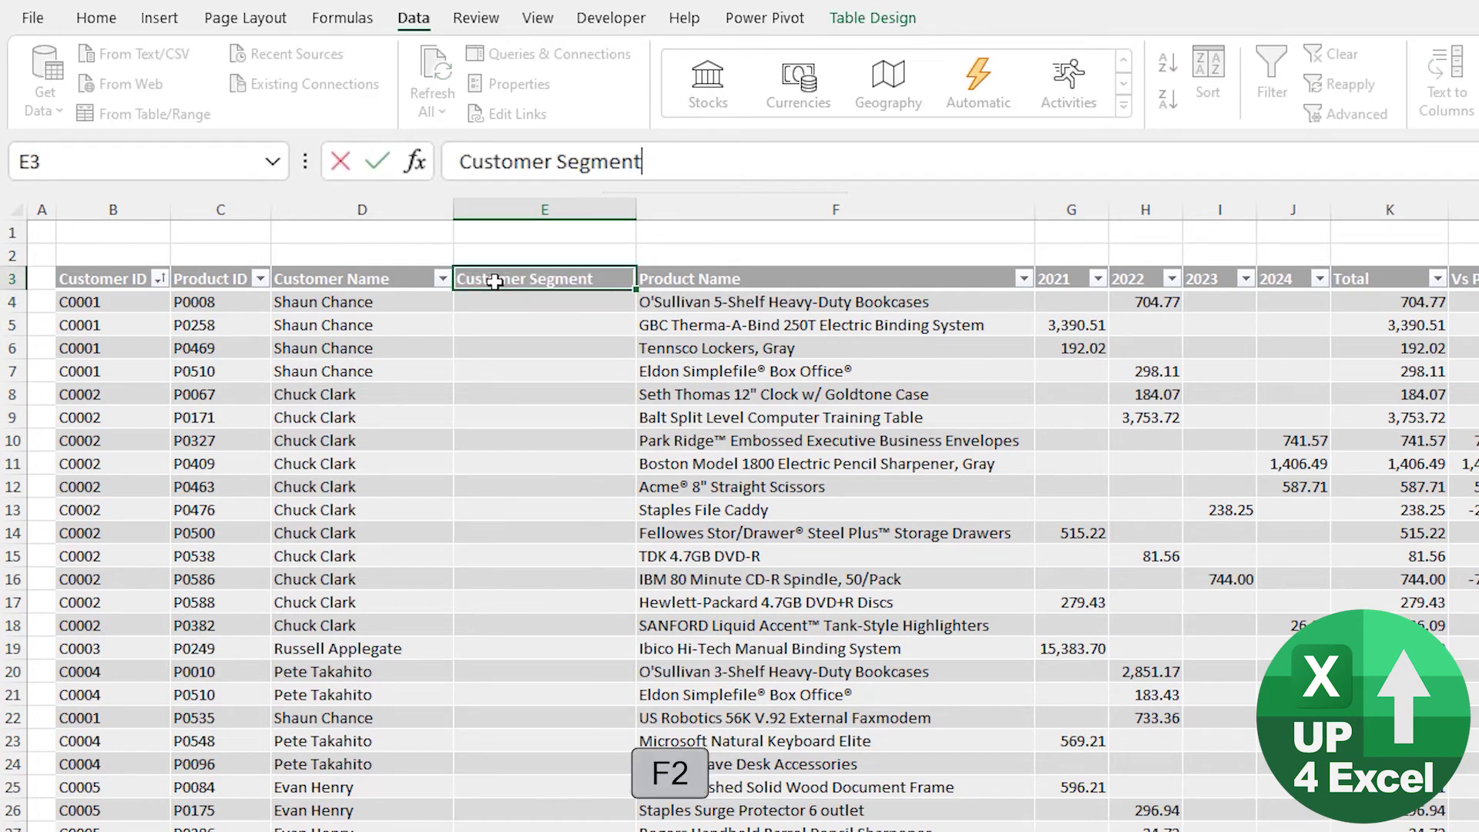
{"action": "key", "text": "Return"}
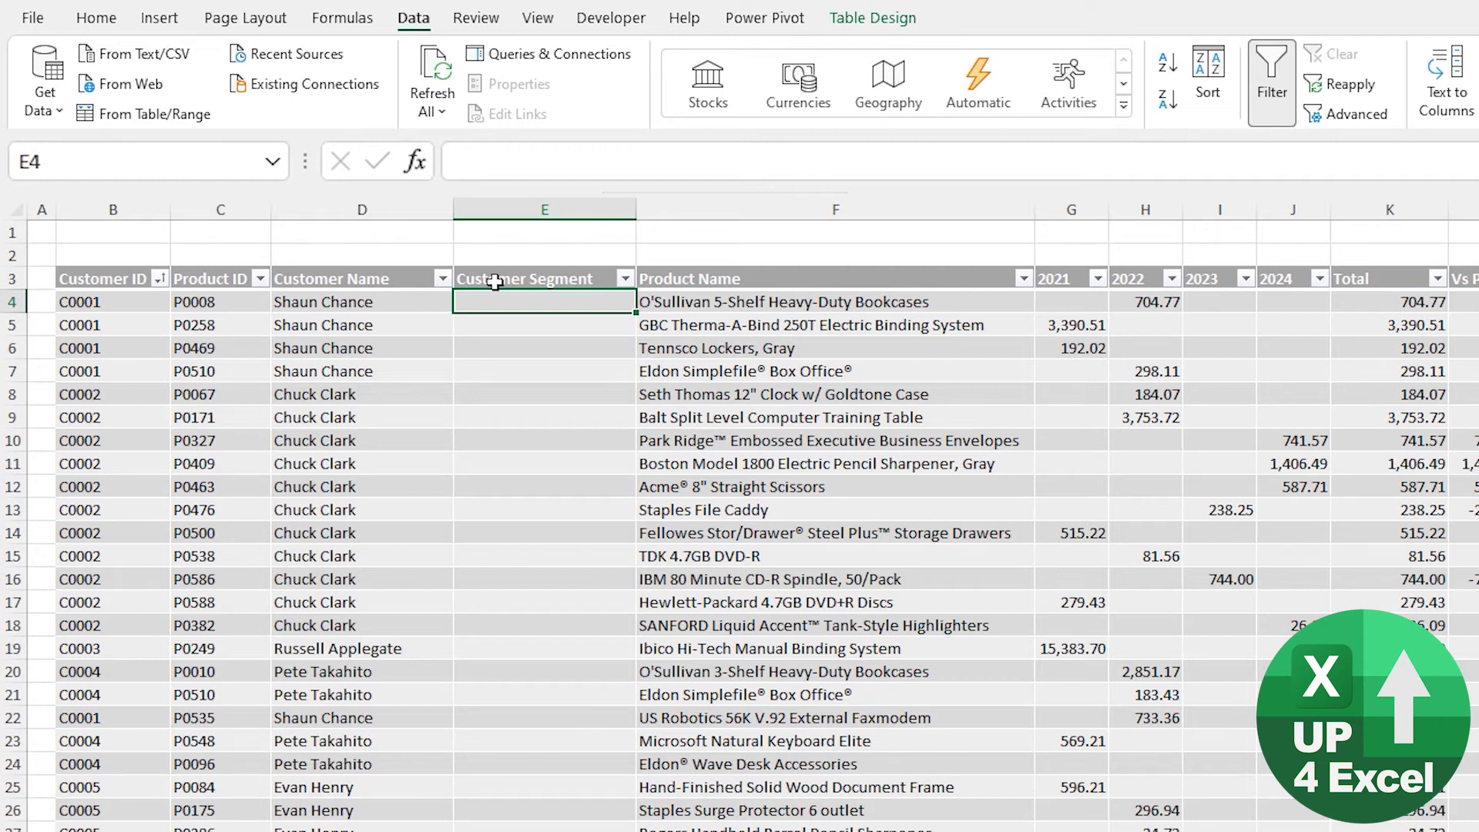
Step: Fill it with =XLOOKUP of Customer ID against tblCustomers[Customer ID], returning tblCustomers[Customer Segment]
{"action": "type", "text": "=xl"}
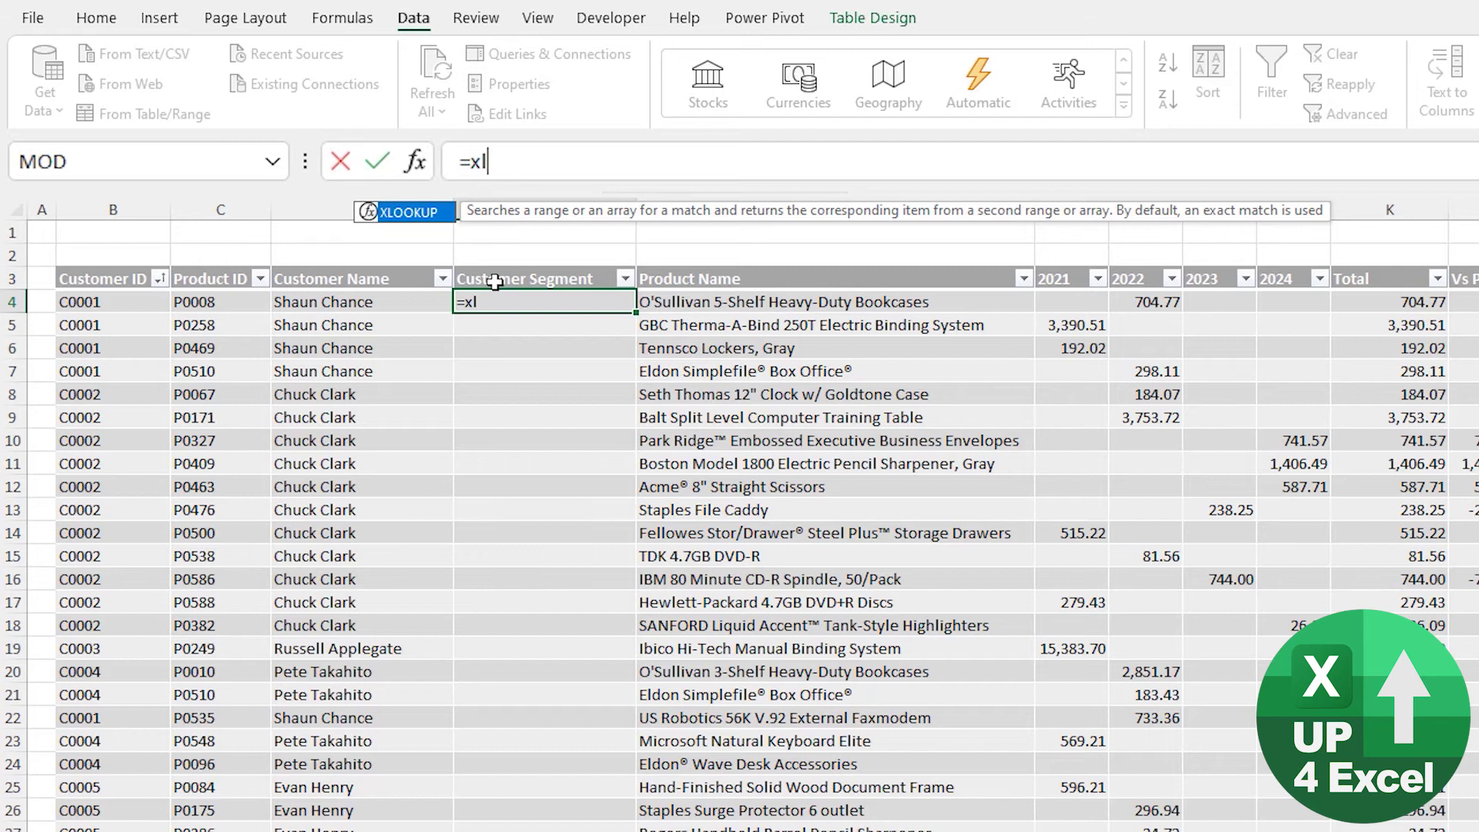
{"action": "key", "text": "Tab"}
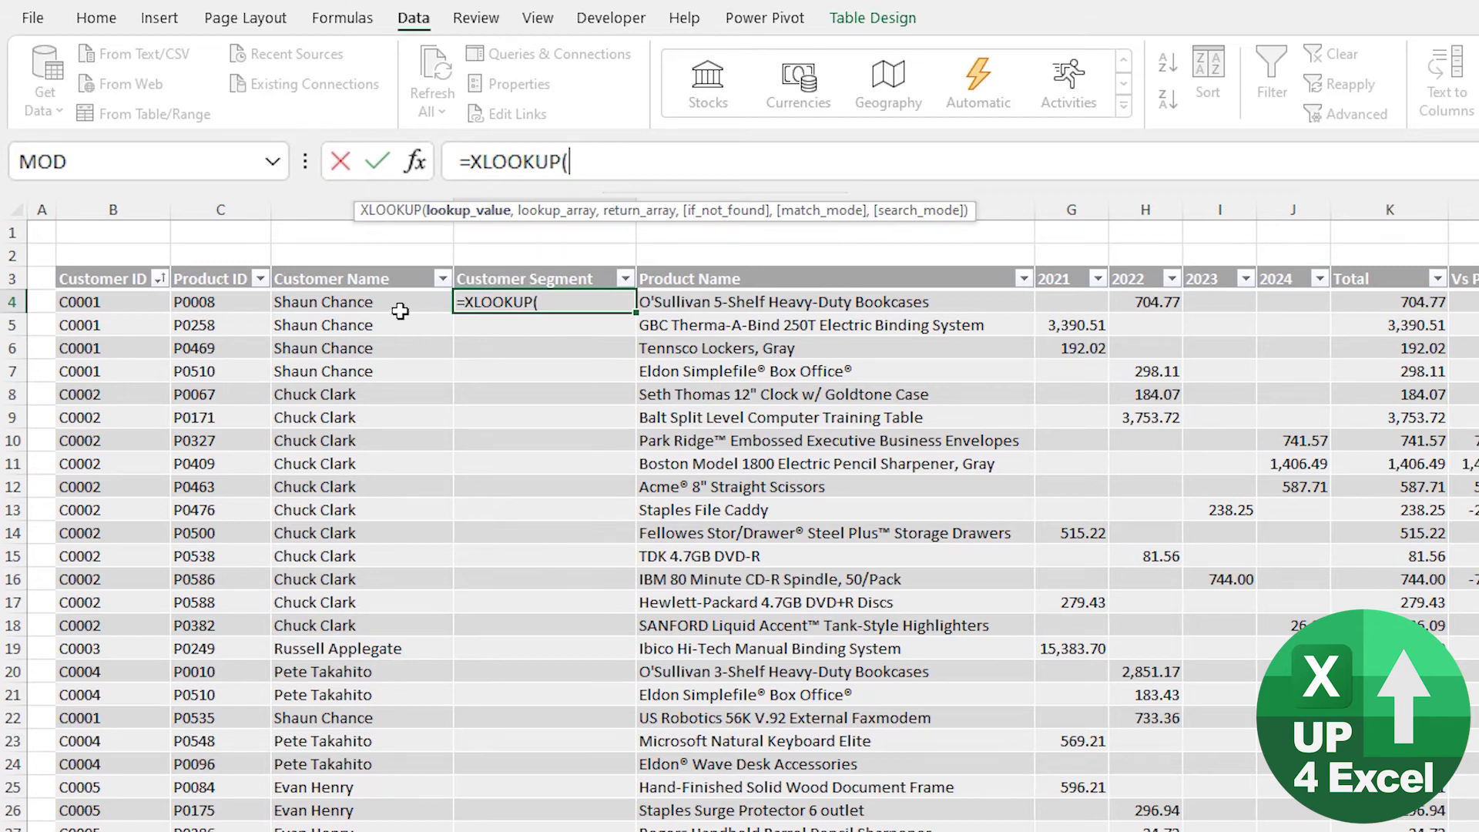
{"action": "left_click", "coordinate": [121, 301]}
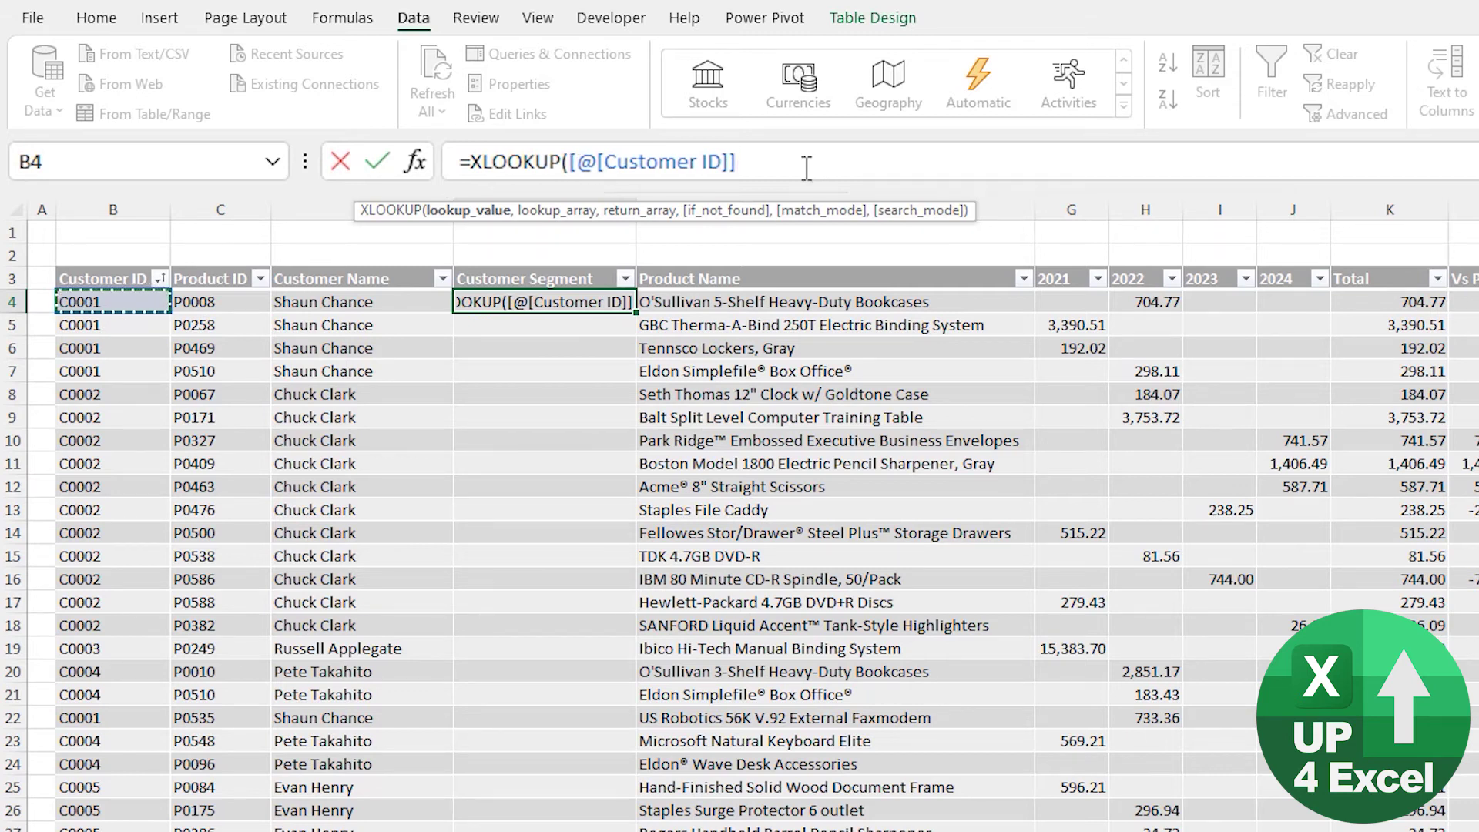
{"action": "type", "text": ","}
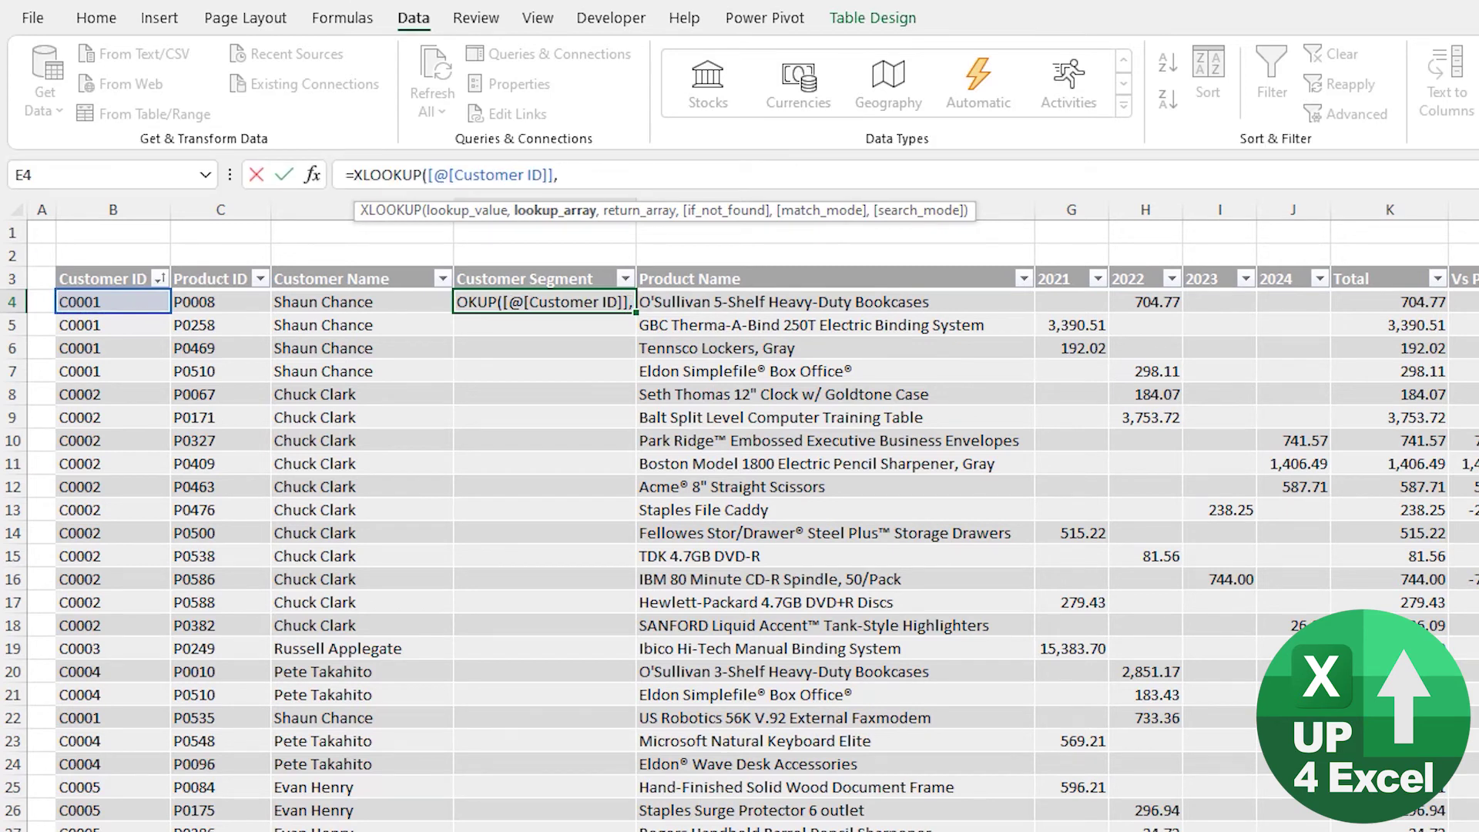
{"action": "left_click", "coordinate": [827, 807]}
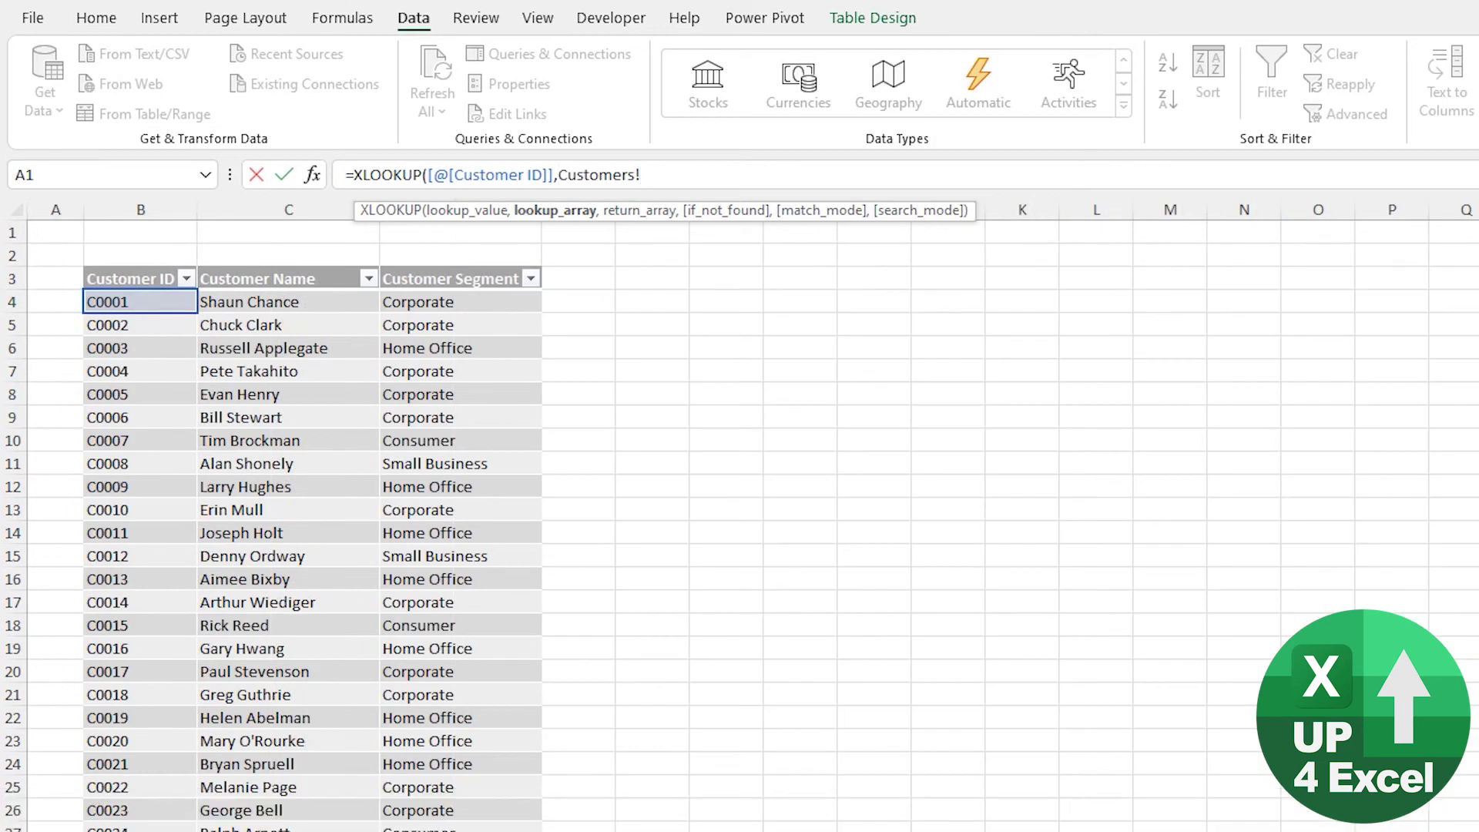
{"action": "left_click", "coordinate": [125, 268]}
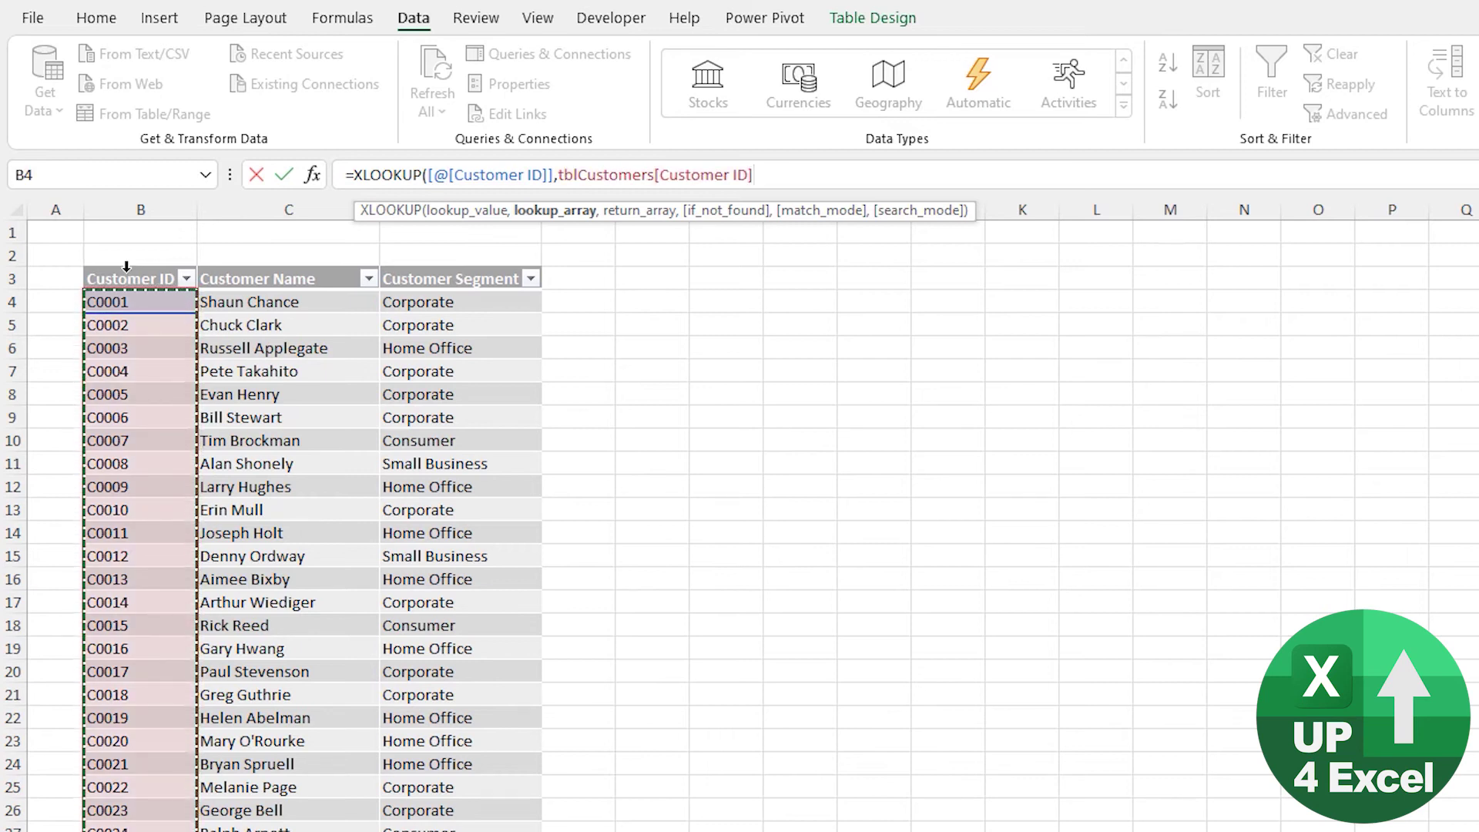
{"action": "type", "text": ","}
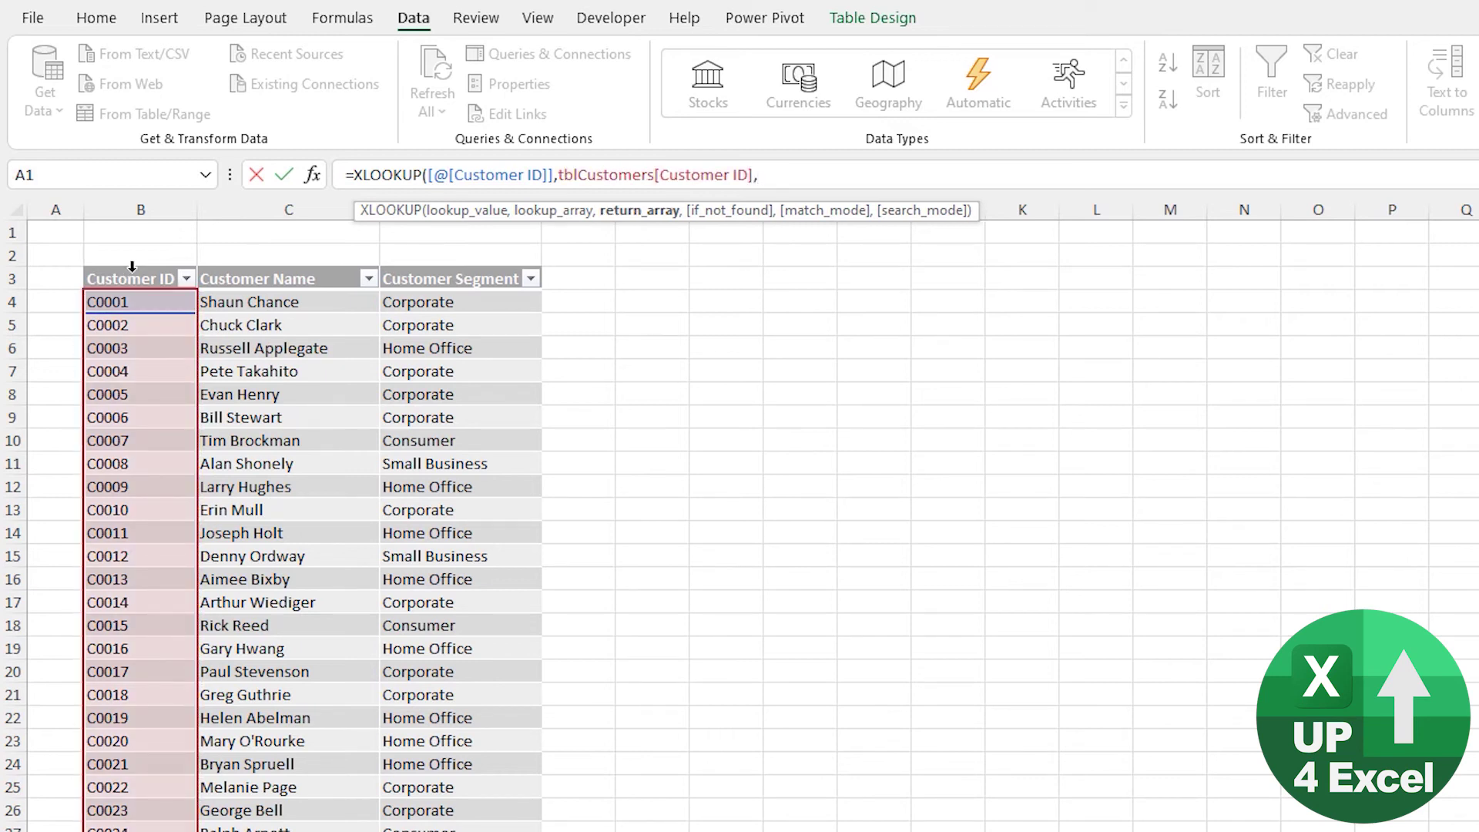
{"action": "left_click", "coordinate": [483, 264]}
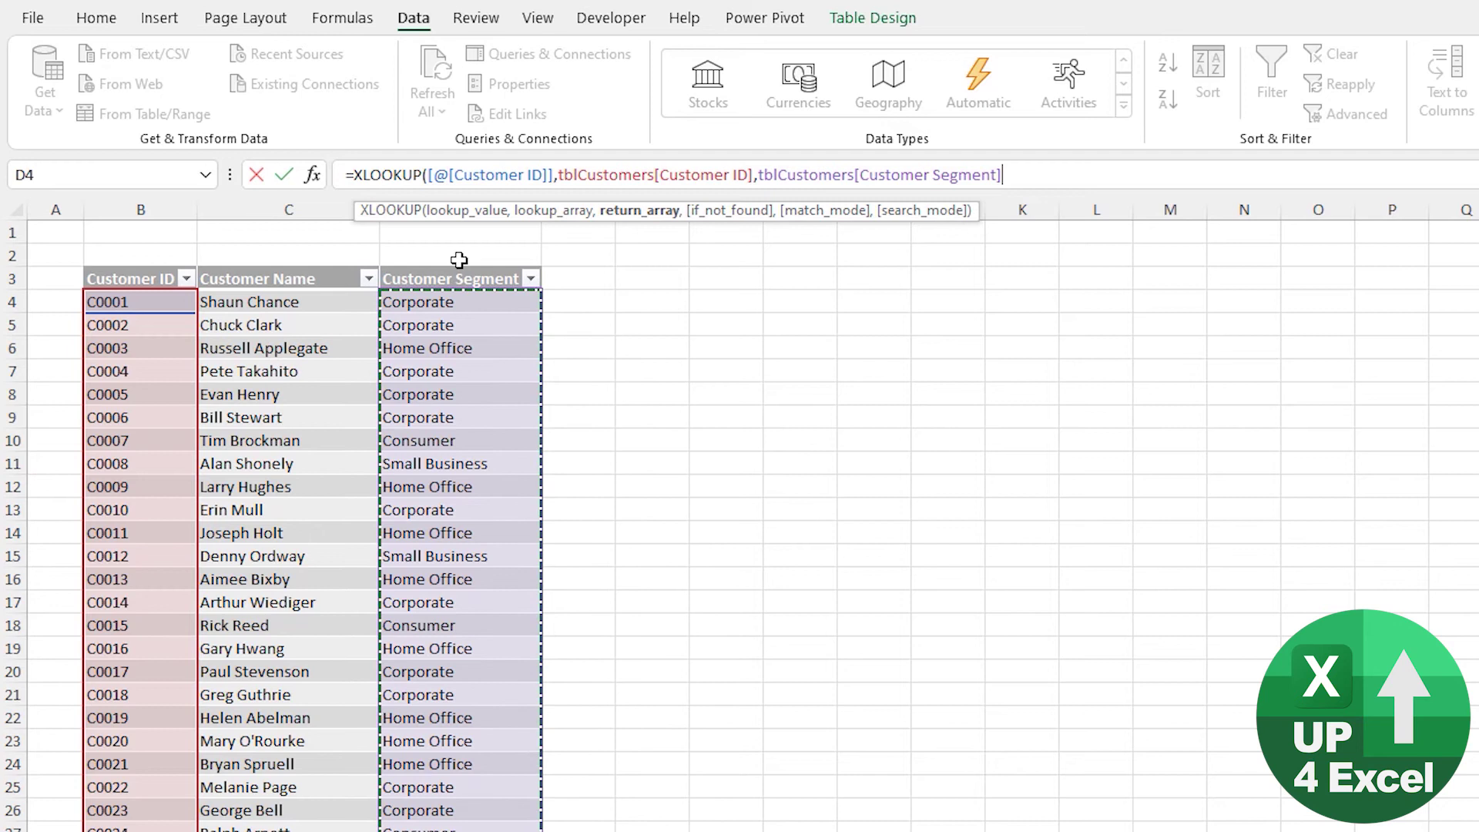
{"action": "type", "text": ")"}
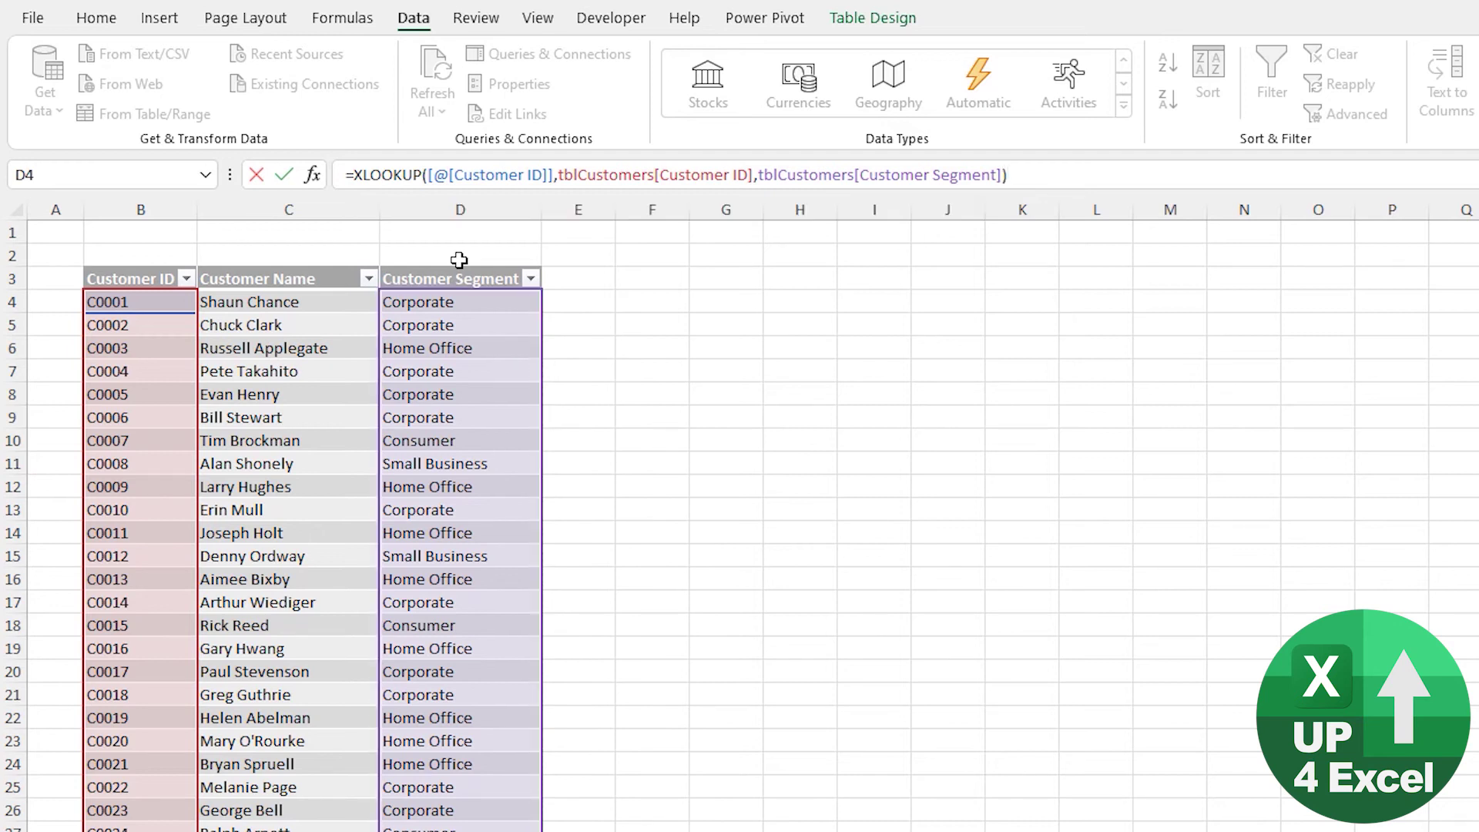
{"action": "key", "text": "Return"}
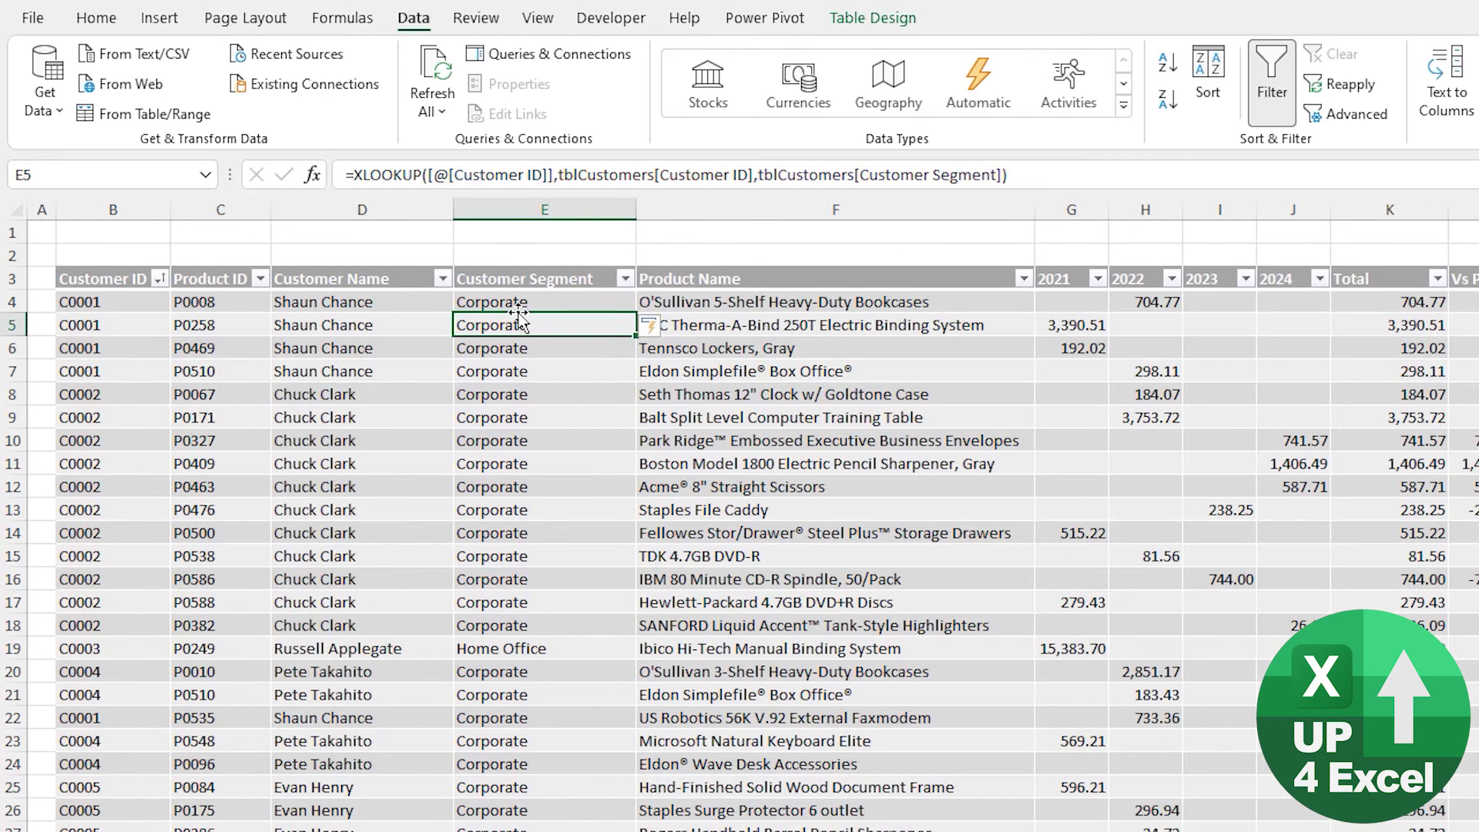
{"action": "left_click", "coordinate": [517, 301]}
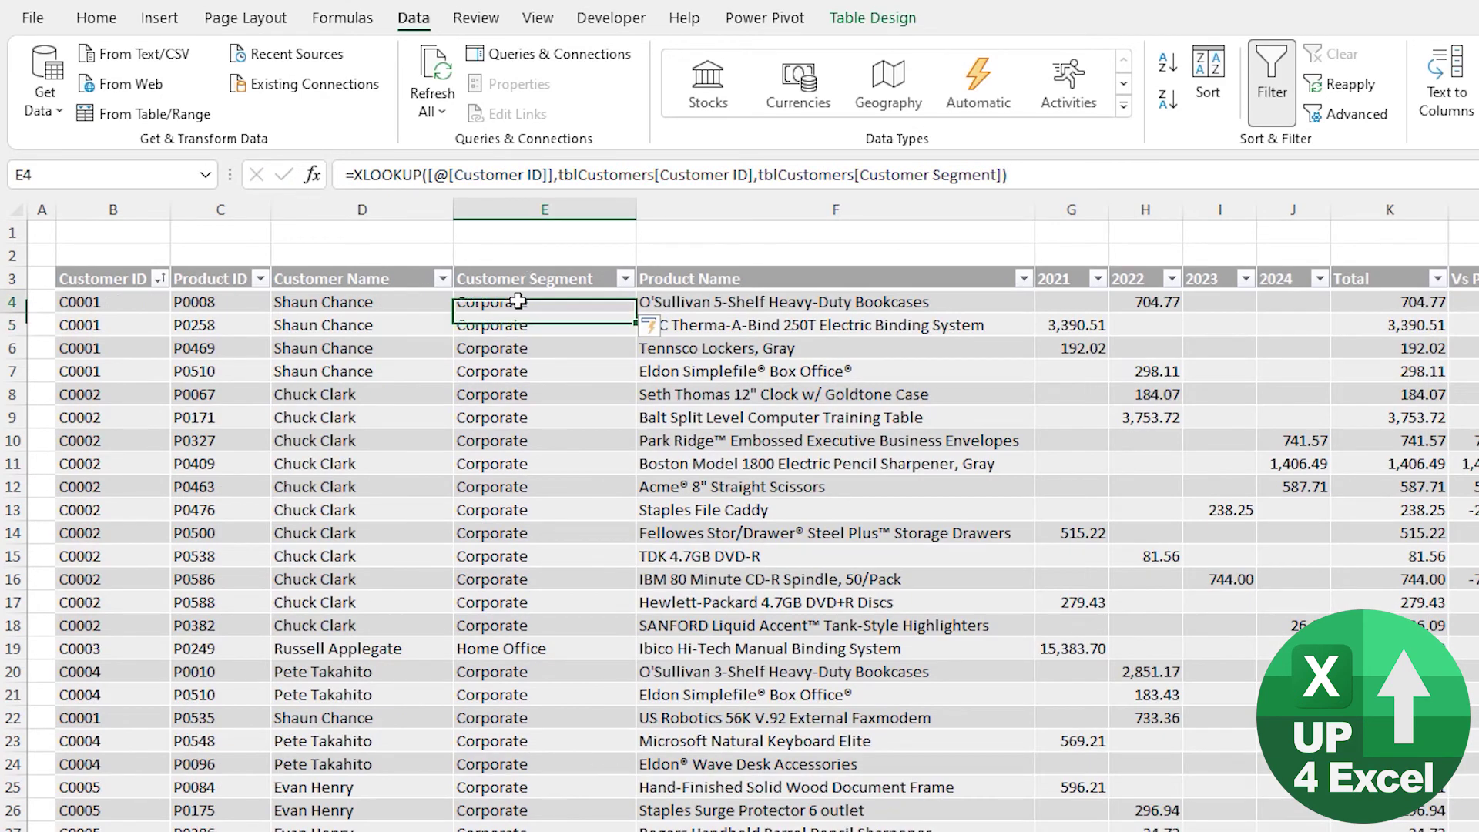
Step: Select the data of the 2021 column in tblOrders
{"action": "left_click", "coordinate": [1068, 268]}
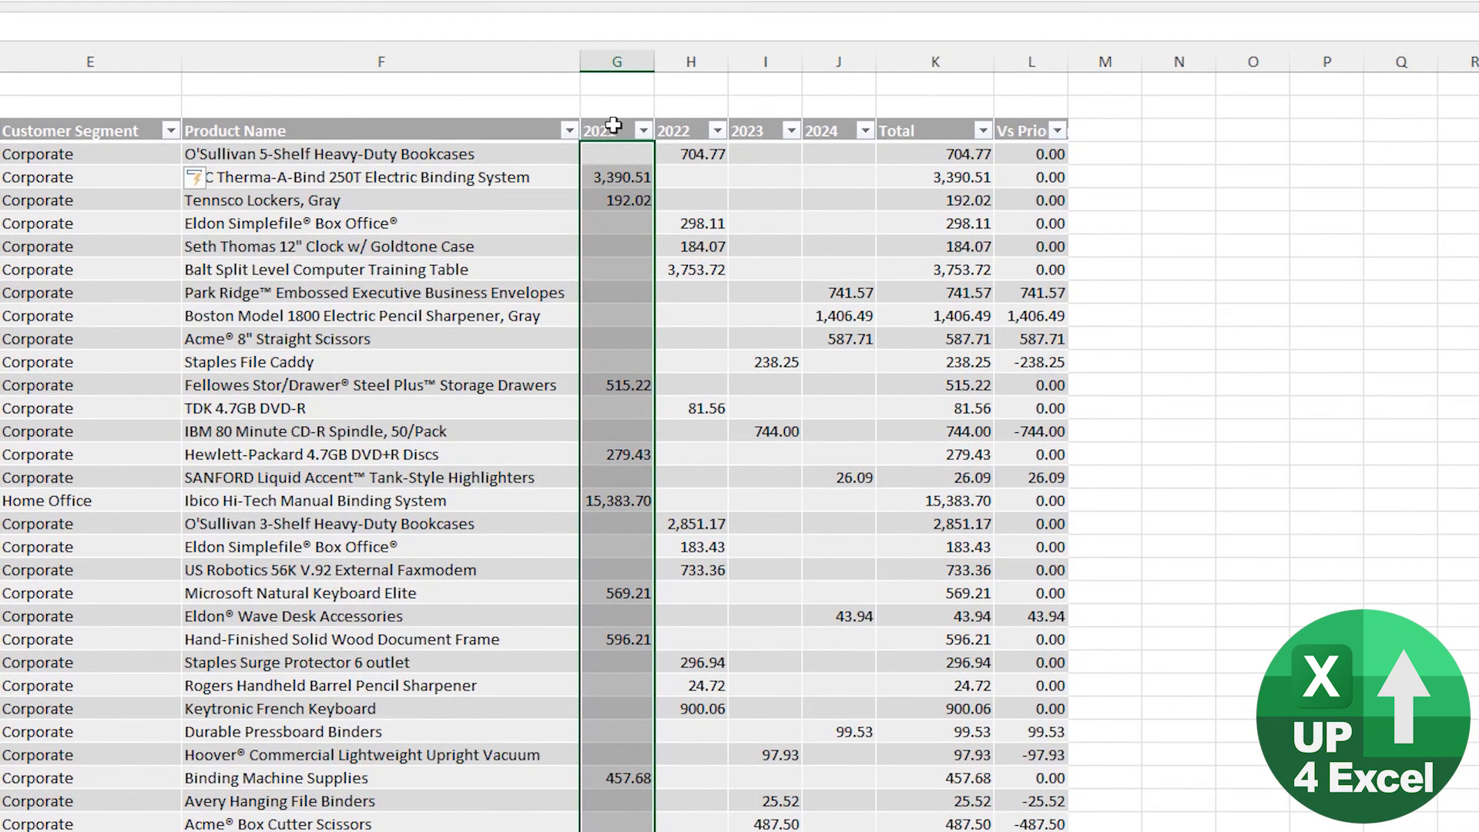
Step: Insert a blank table column to the left of 2021
{"action": "right_click", "coordinate": [620, 164]}
{"action": "mouse_move", "coordinate": [767, 432]}
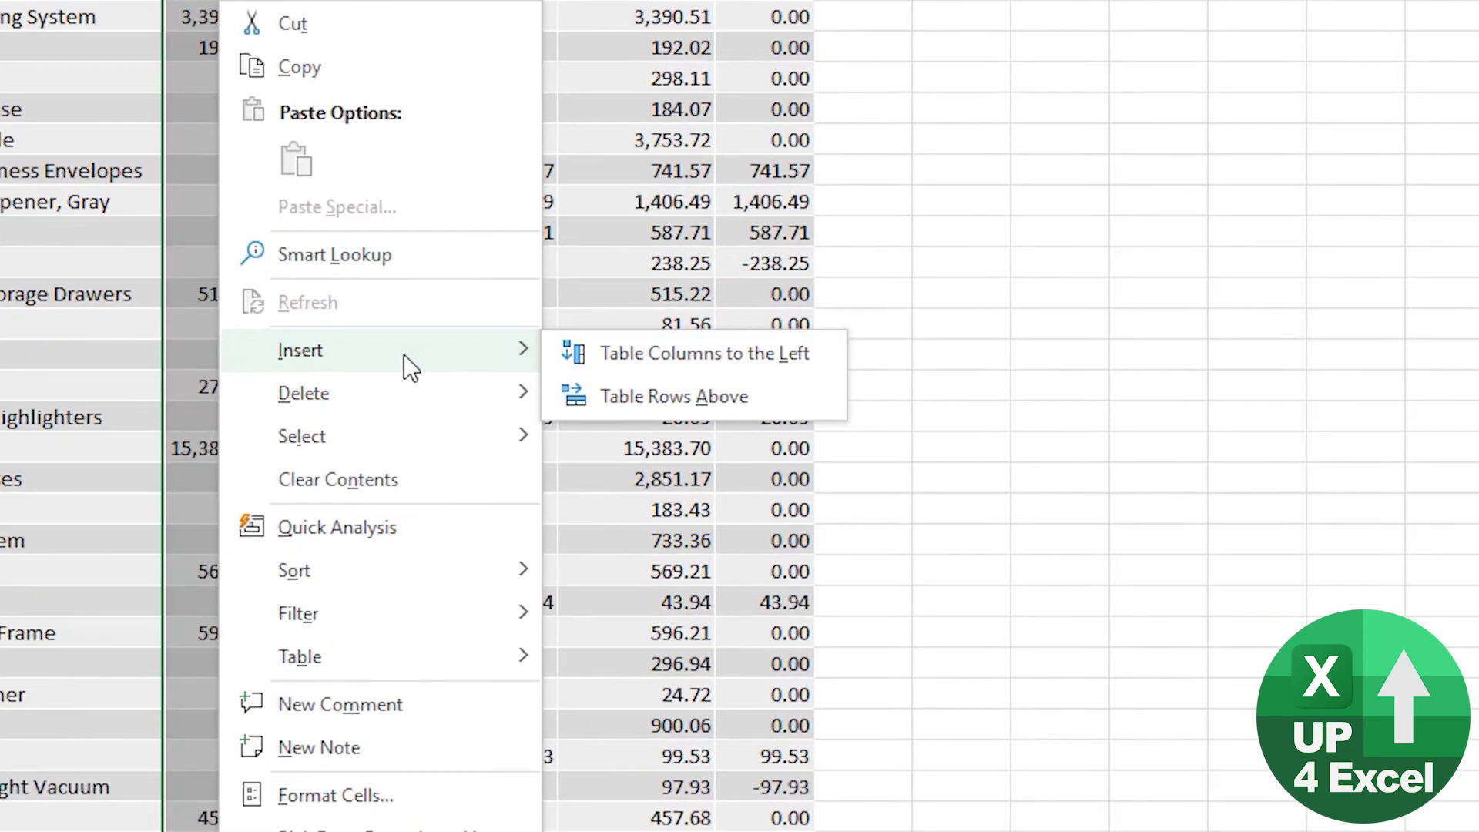
{"action": "left_click", "coordinate": [733, 356]}
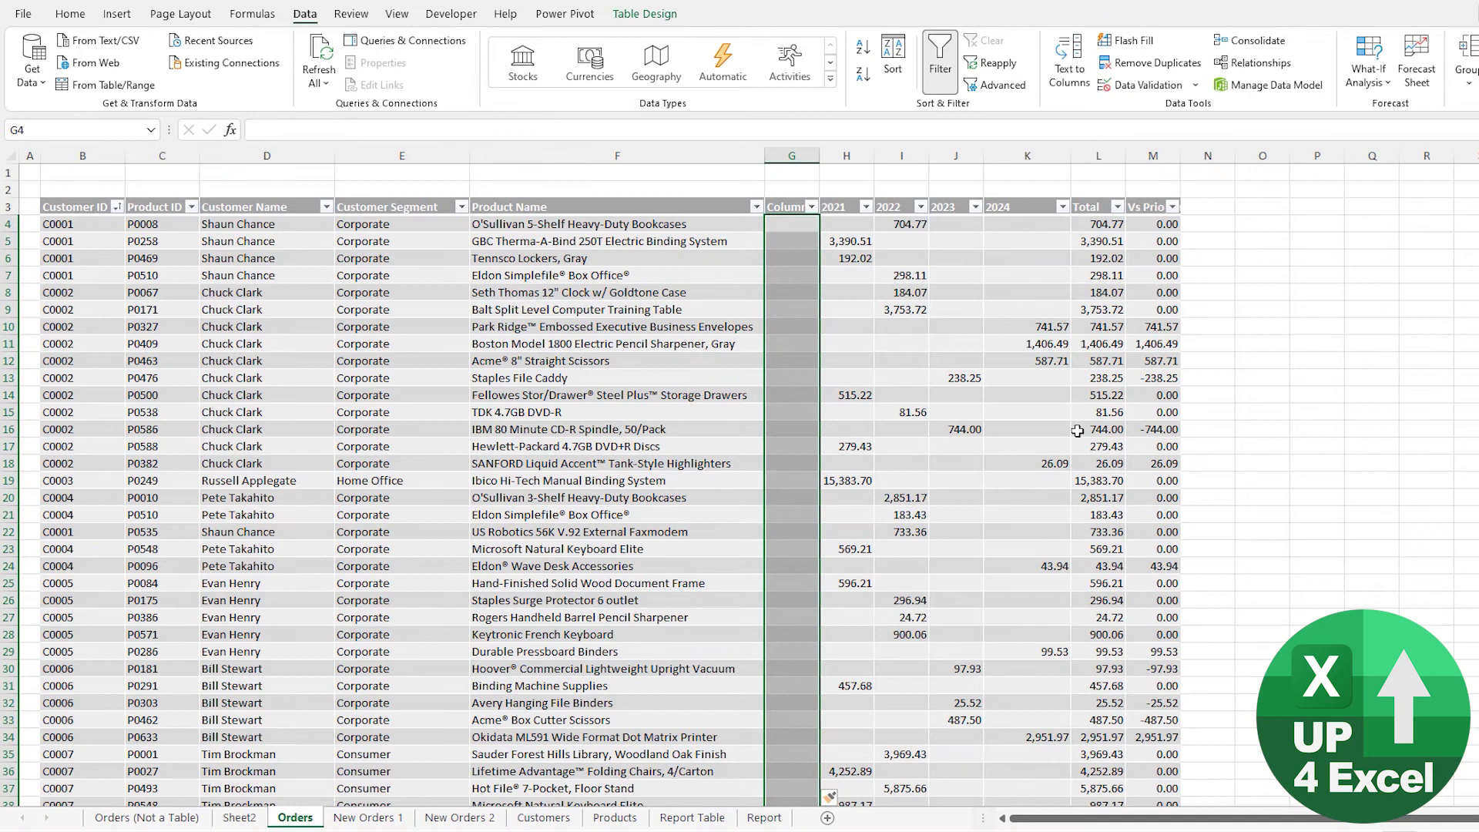
Step: Copy the Product Category heading from the Products sheet into G3 on Orders
{"action": "left_click", "coordinate": [781, 206]}
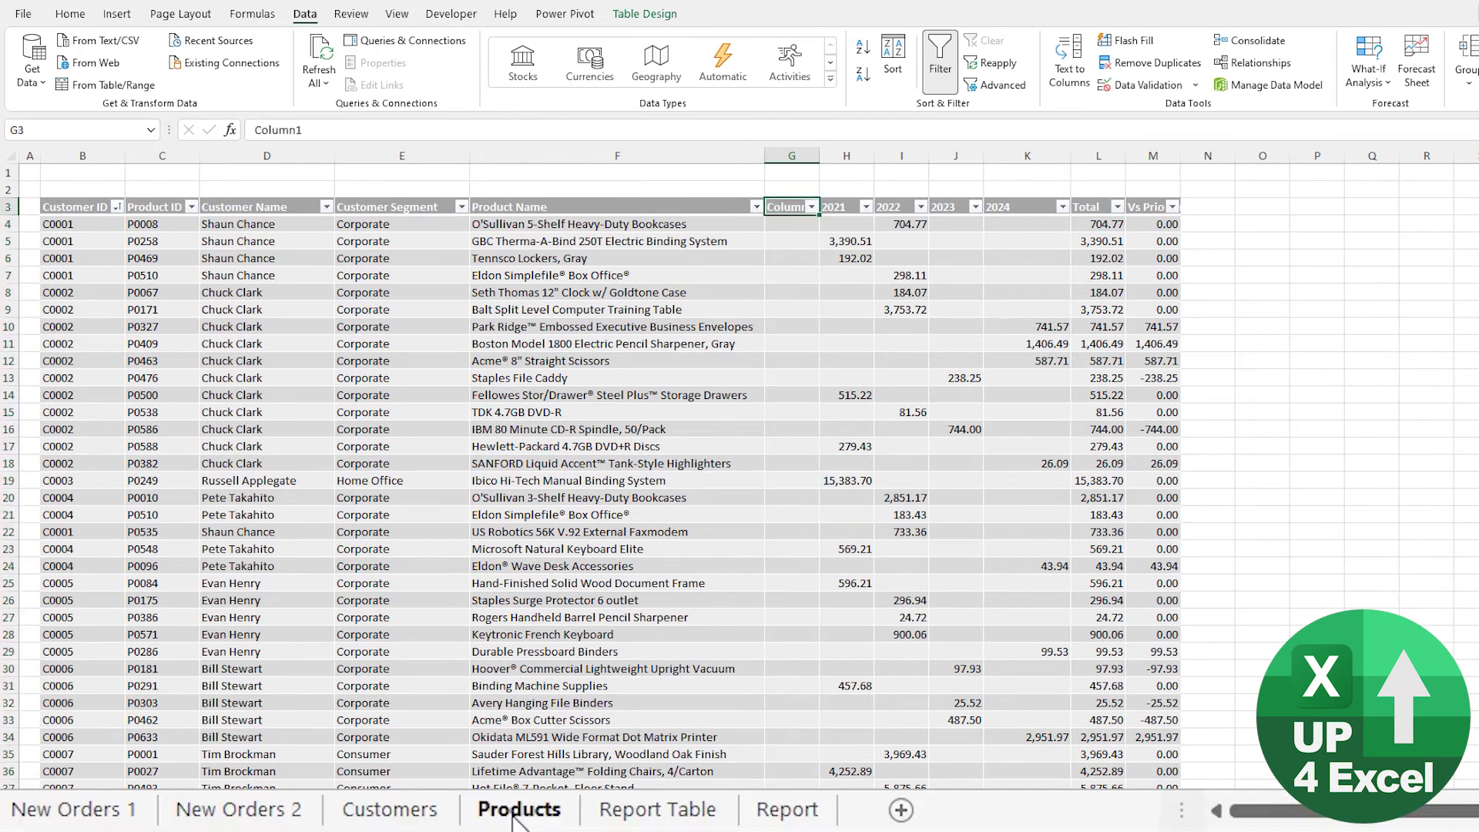
{"action": "left_click", "coordinate": [617, 817]}
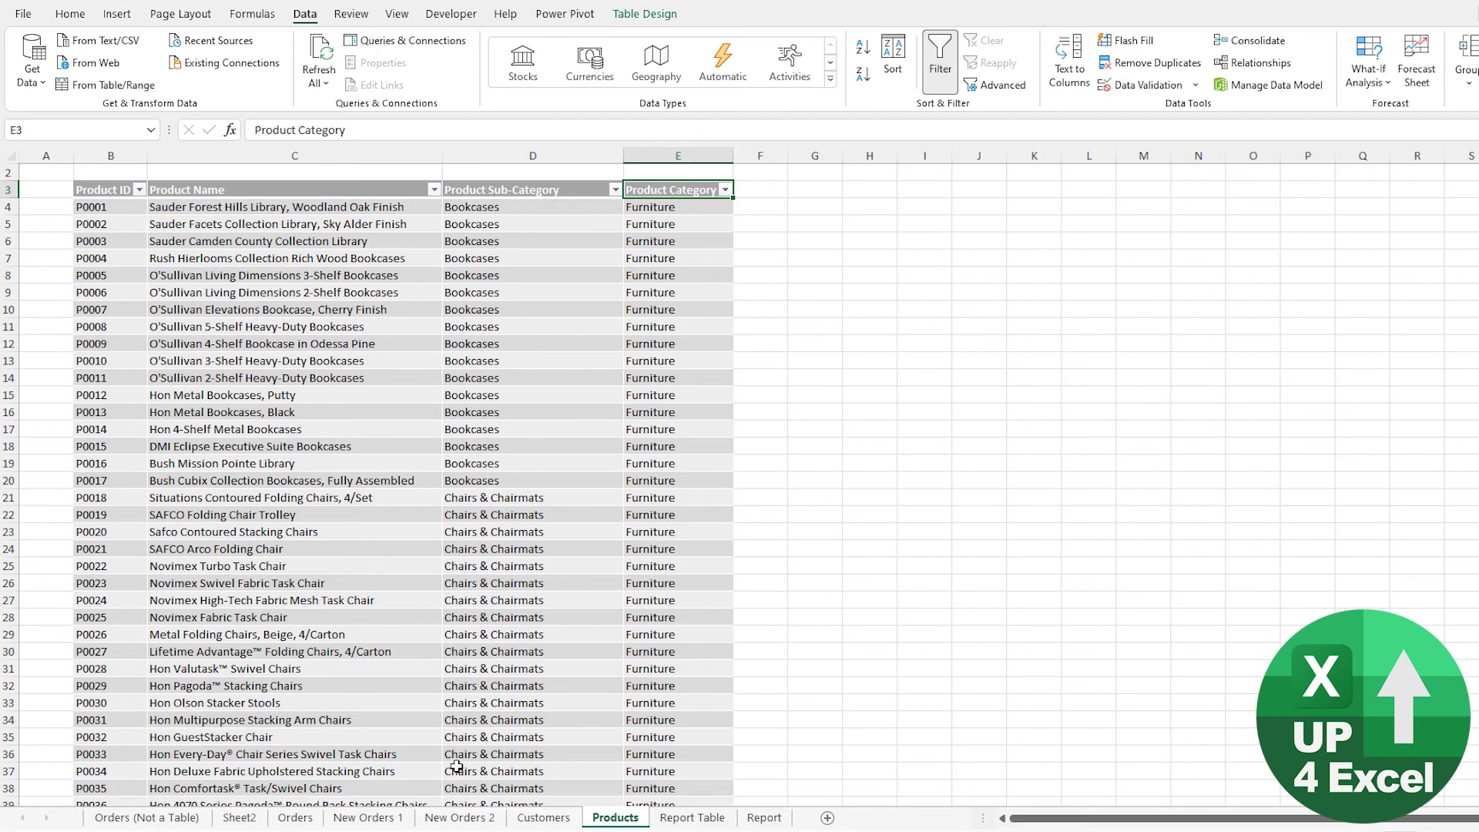
{"action": "key", "text": "ctrl+c"}
{"action": "left_click", "coordinate": [293, 817]}
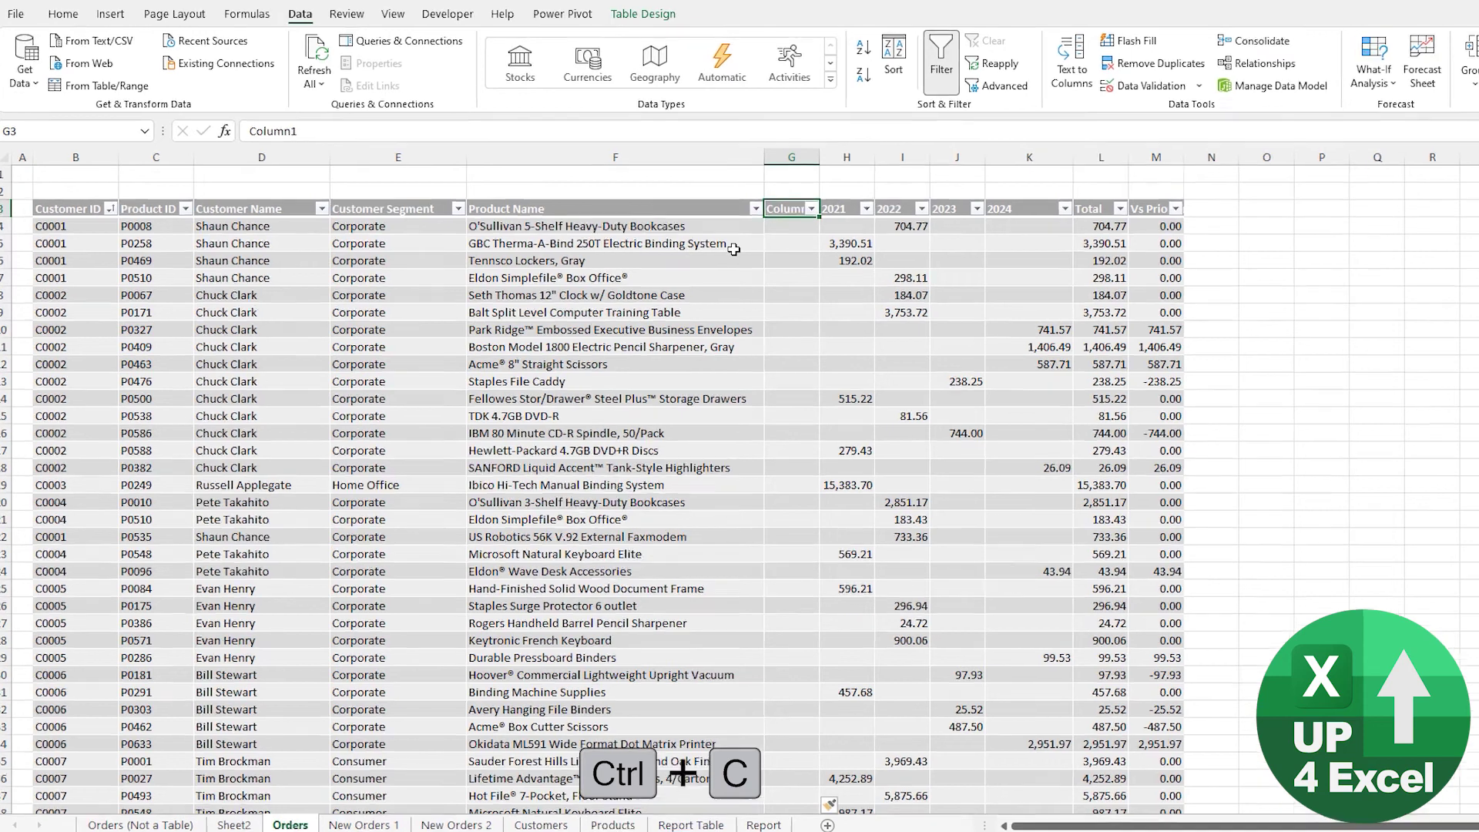
{"action": "key", "text": "ctrl+v"}
Step: Fill G4 down with =XLOOKUP(C4, tblProducts[Product ID], tblProducts[Product Category])
{"action": "left_click", "coordinate": [813, 207]}
{"action": "type", "text": "=XLOOKUP("}
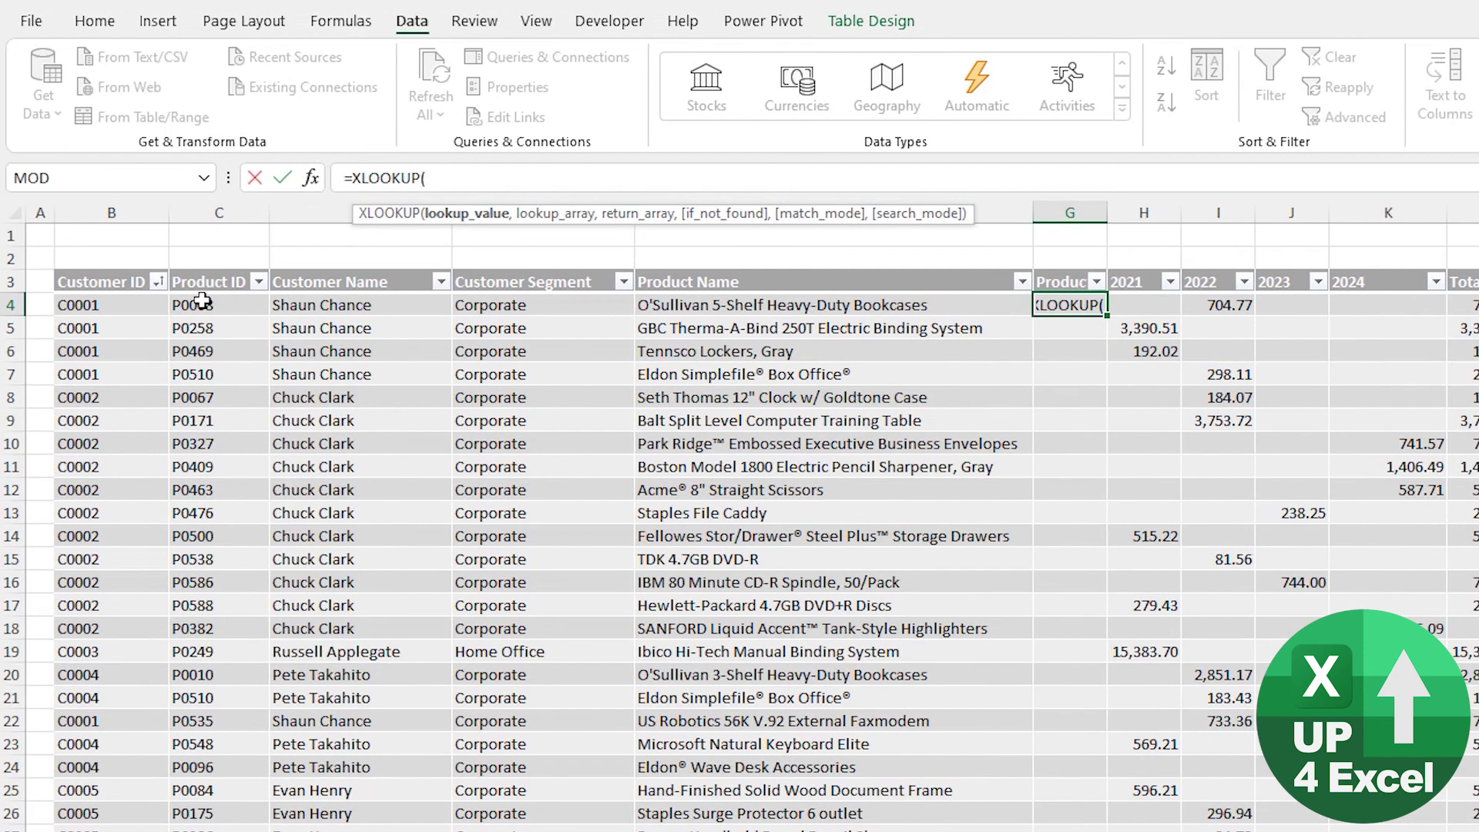
{"action": "left_click", "coordinate": [198, 297]}
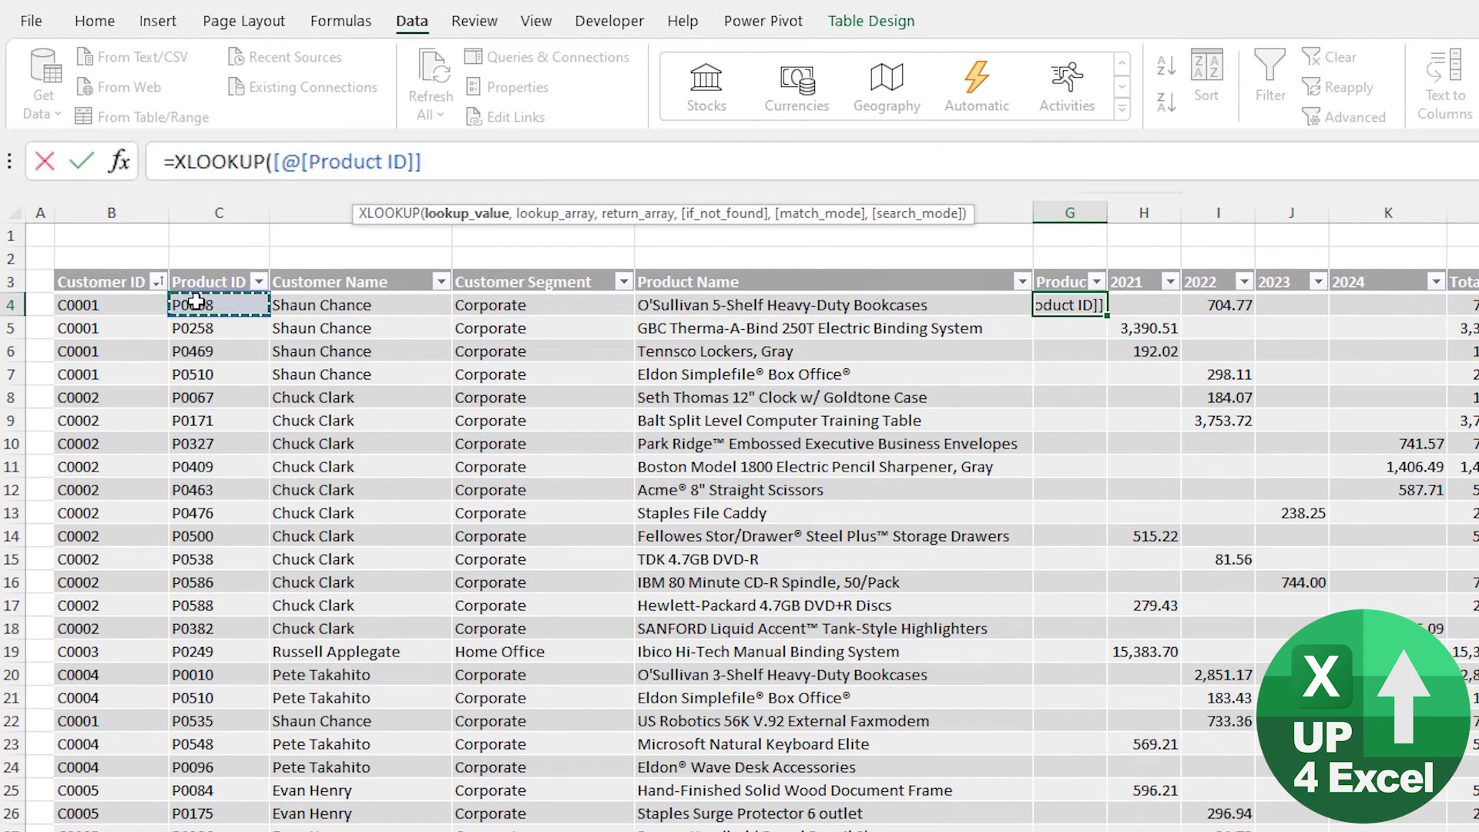
{"action": "type", "text": ","}
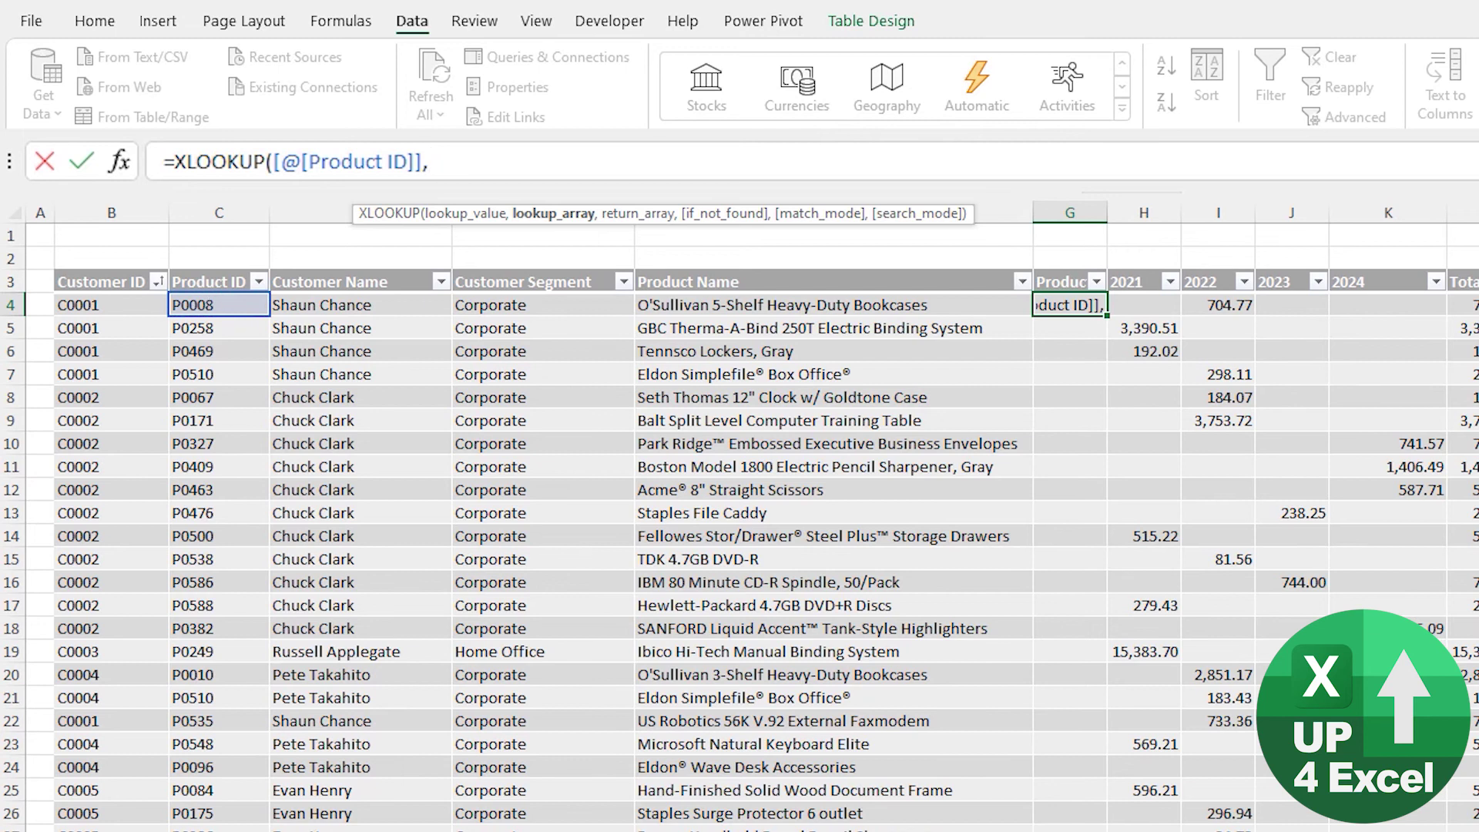
{"action": "left_click", "coordinate": [527, 815]}
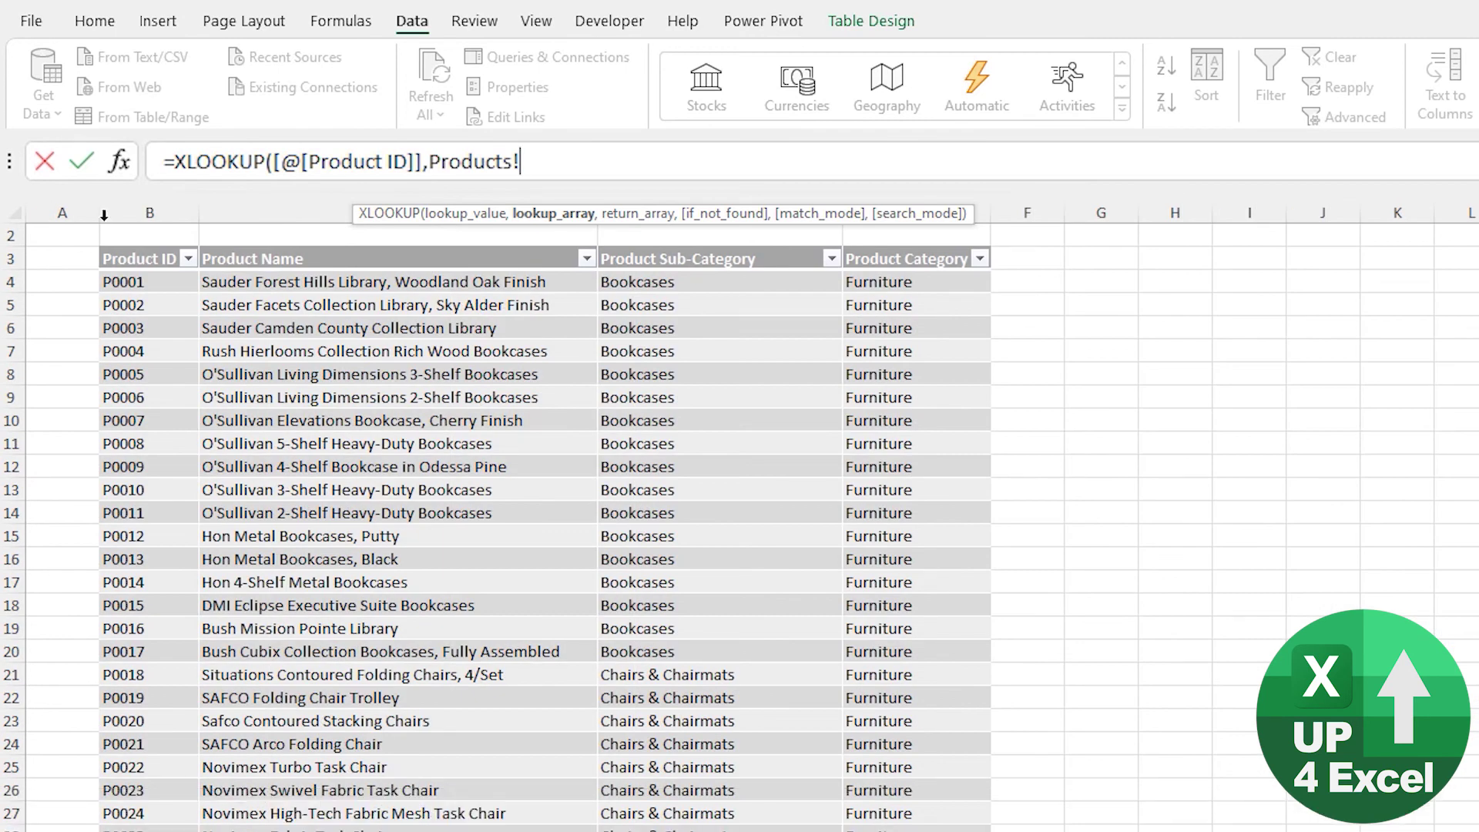
{"action": "left_click", "coordinate": [132, 252]}
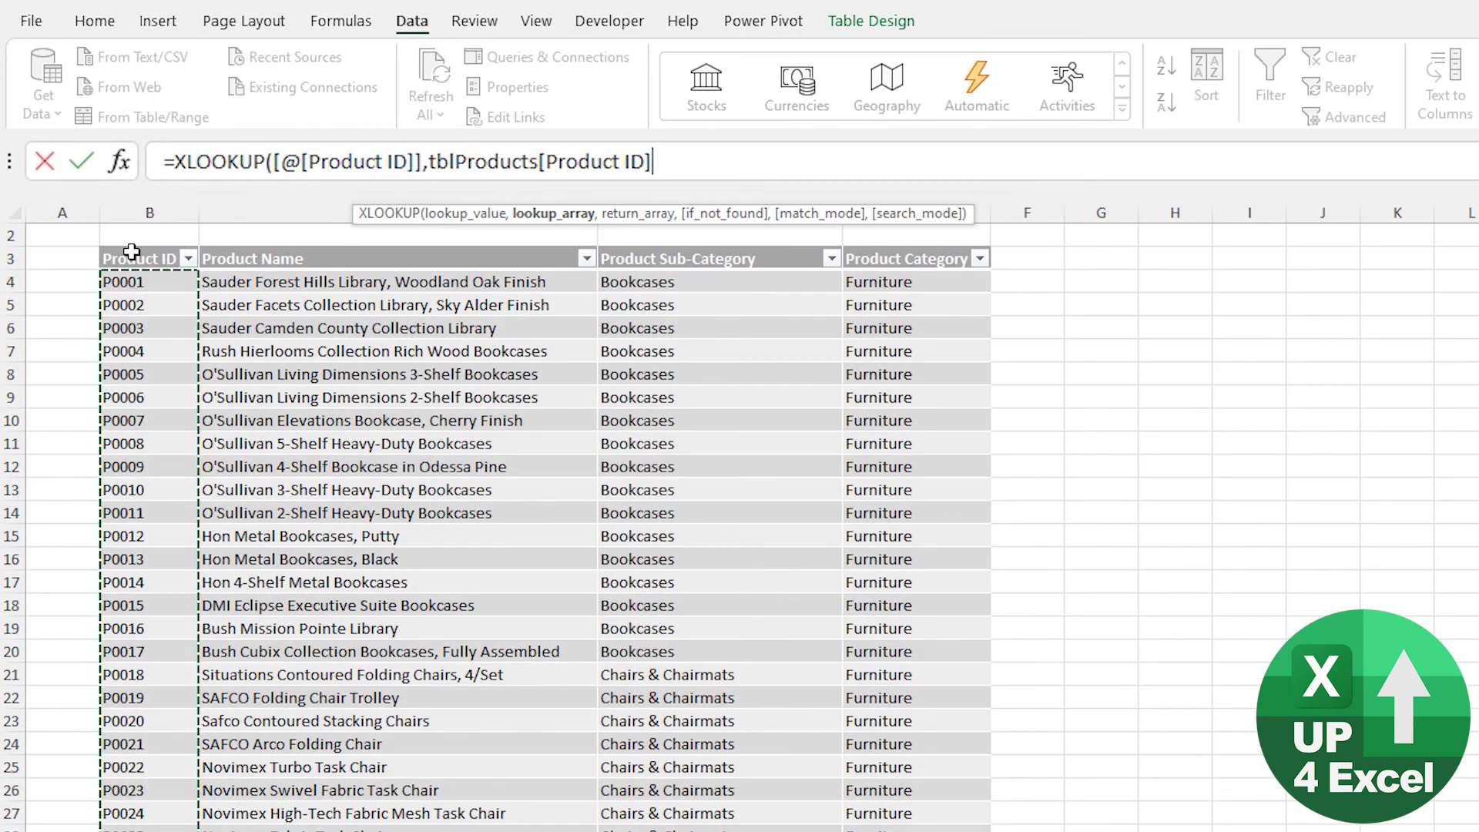
{"action": "type", "text": ","}
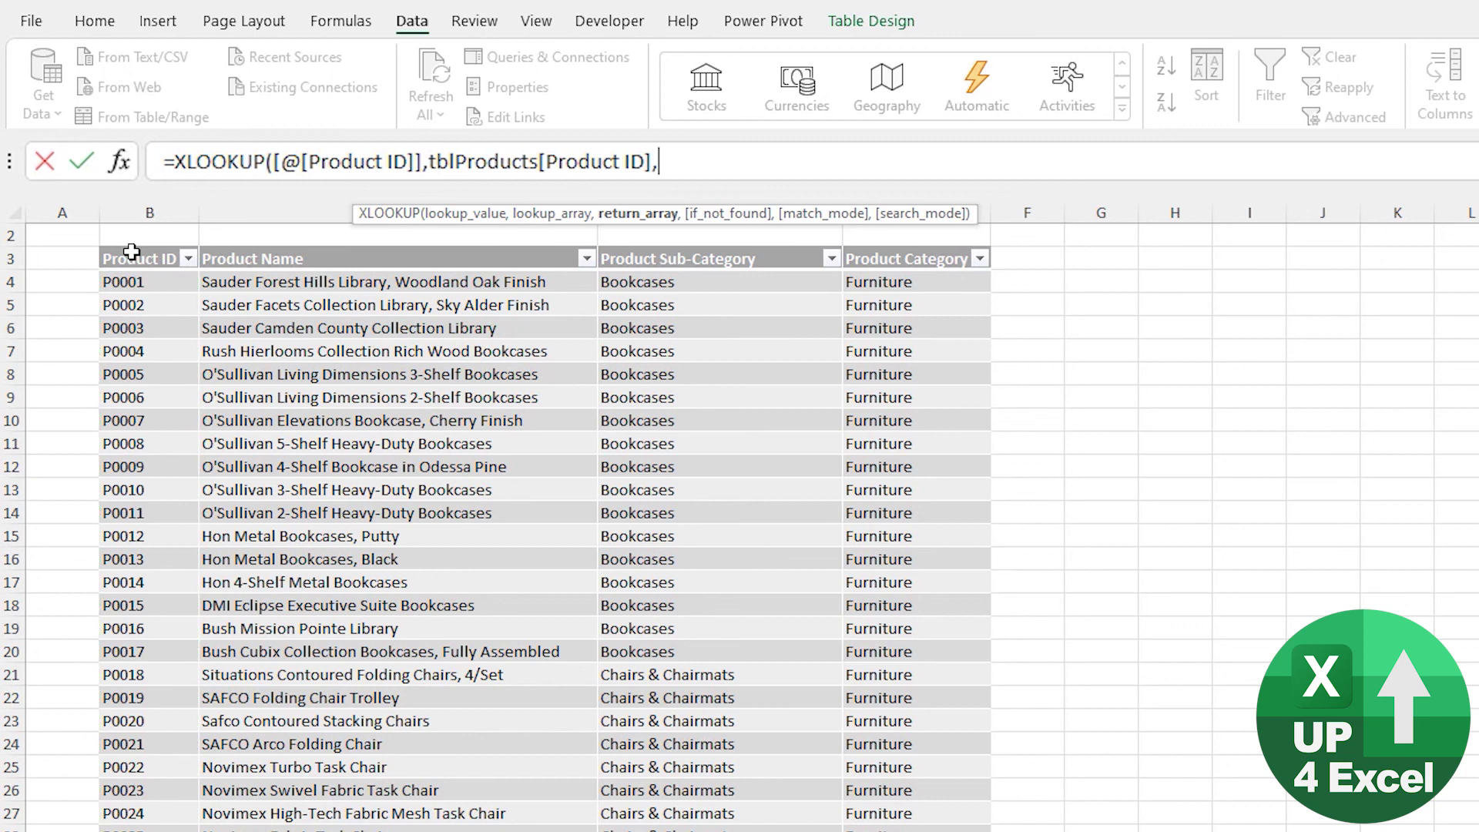
{"action": "left_click", "coordinate": [896, 247]}
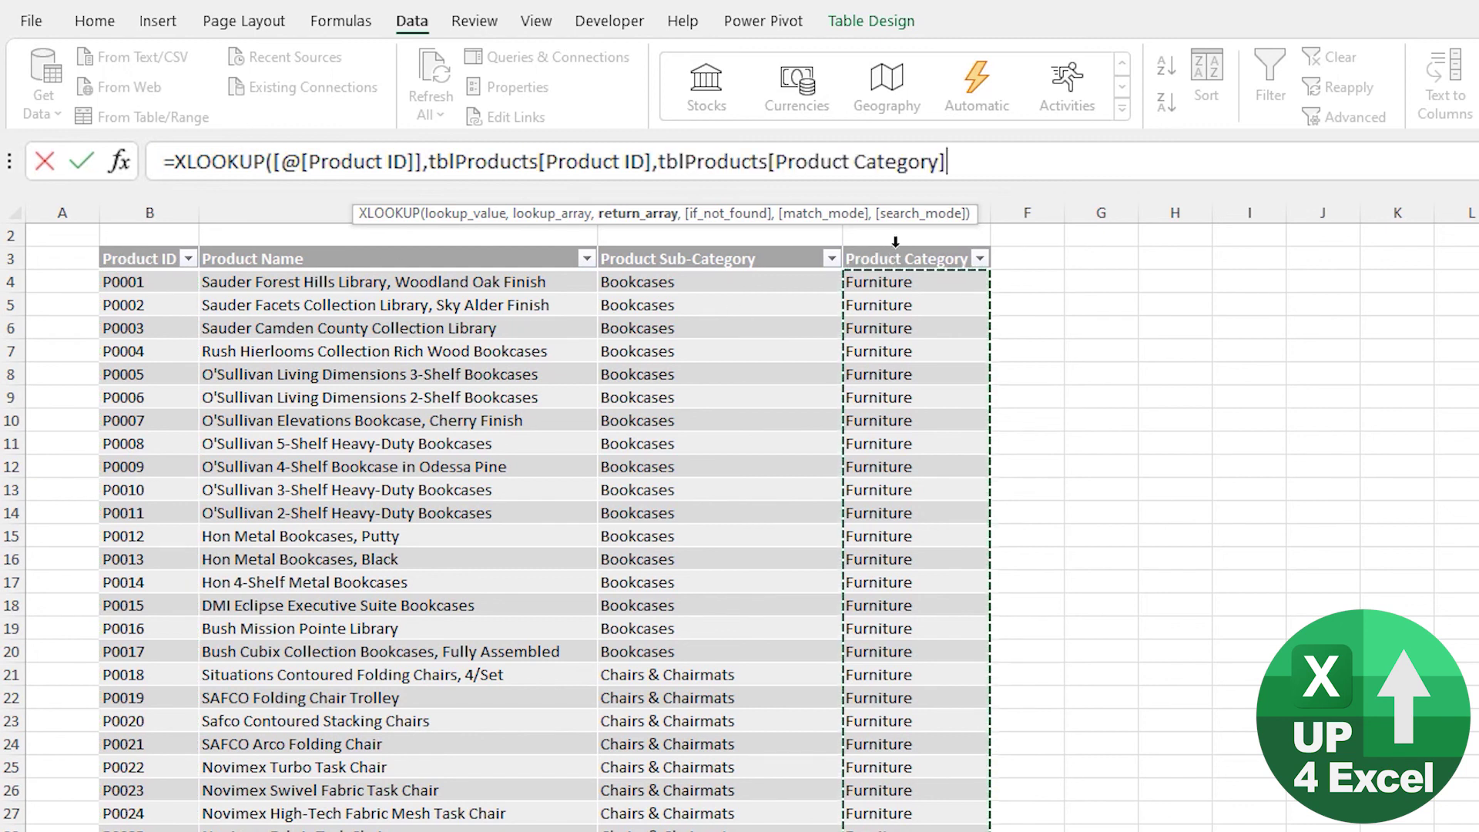
{"action": "type", "text": ")"}
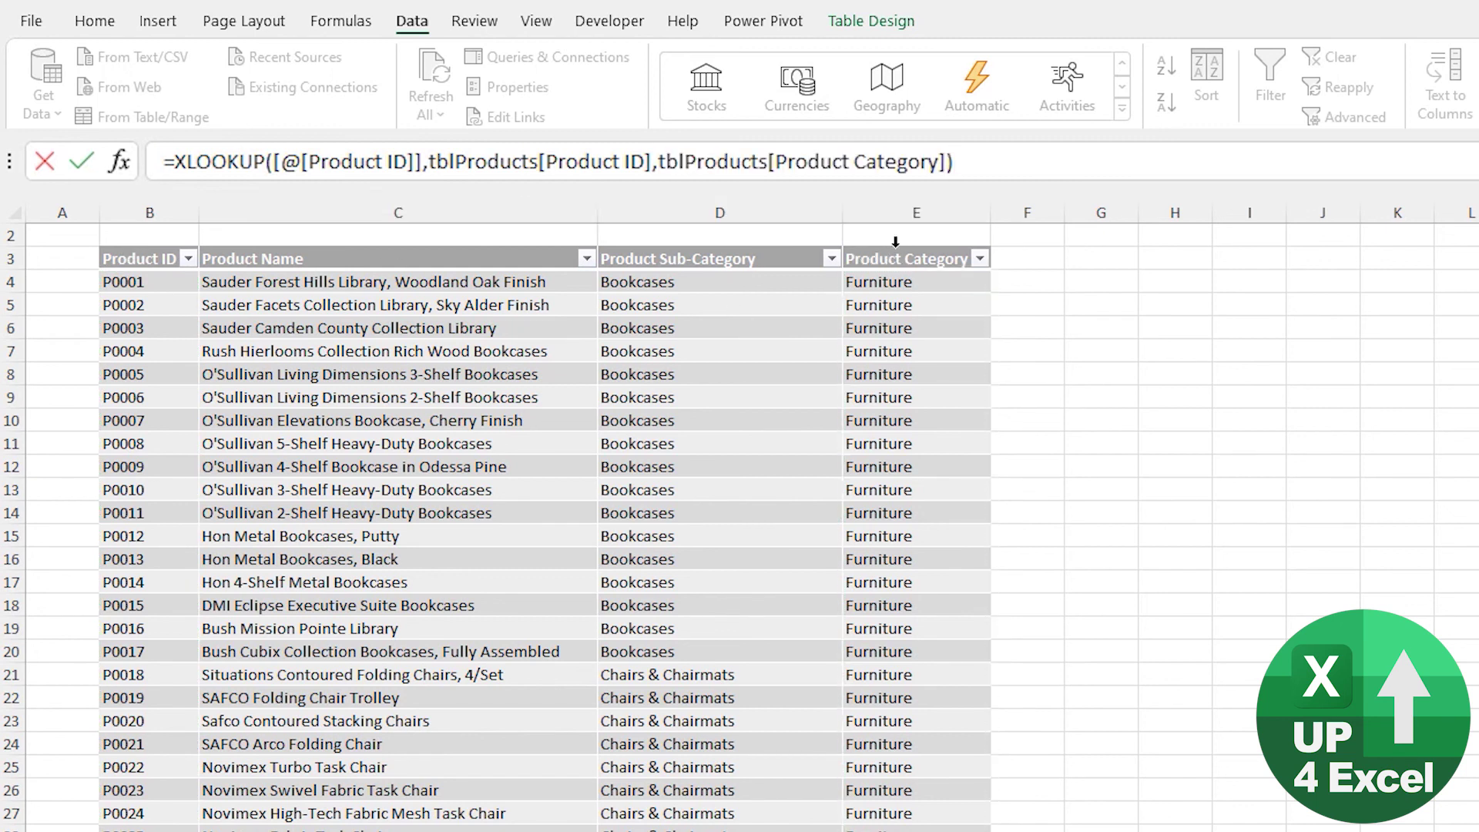
{"action": "key", "text": "Return"}
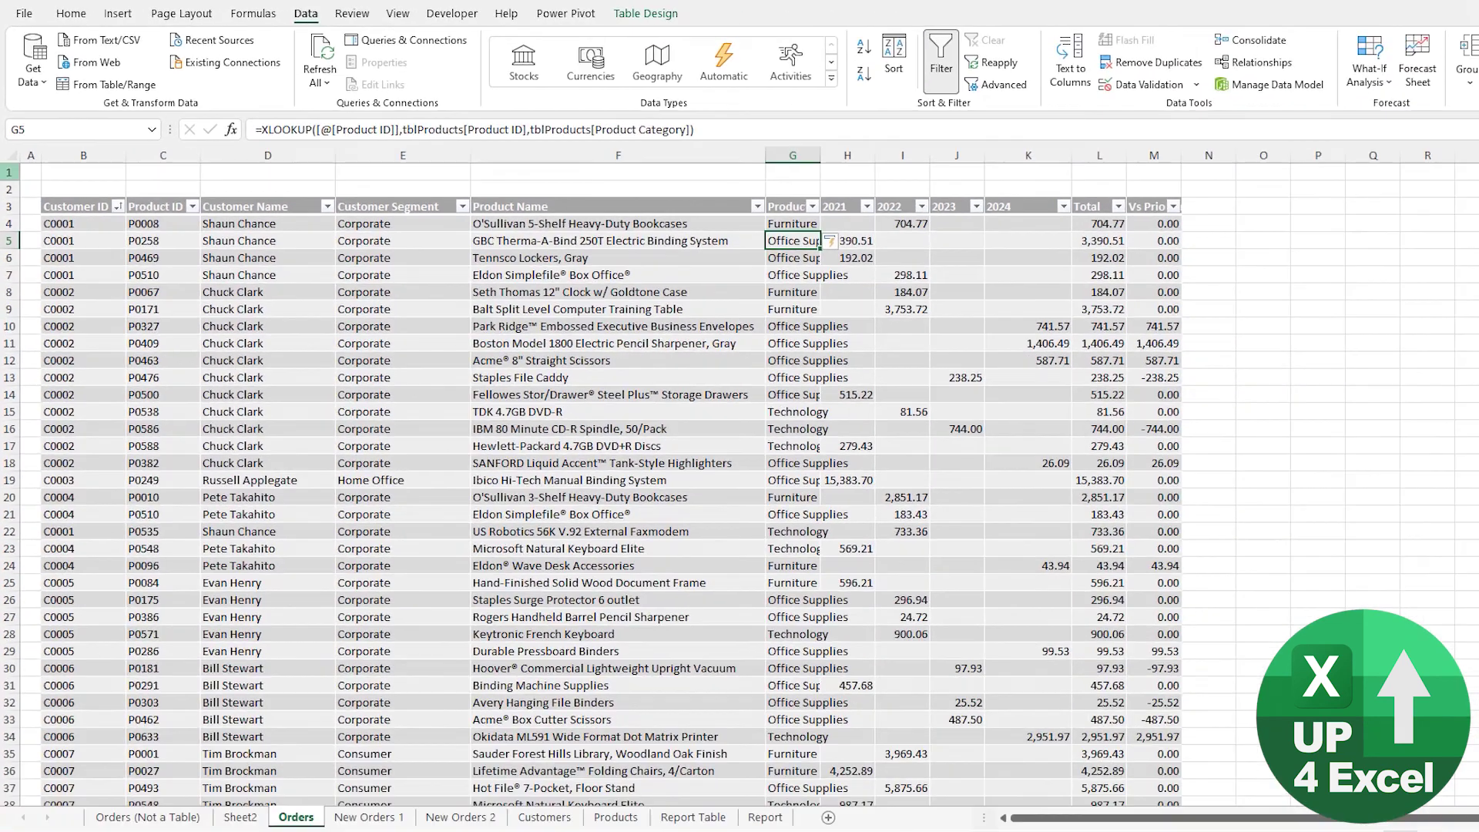
{"action": "left_click", "coordinate": [14, 213]}
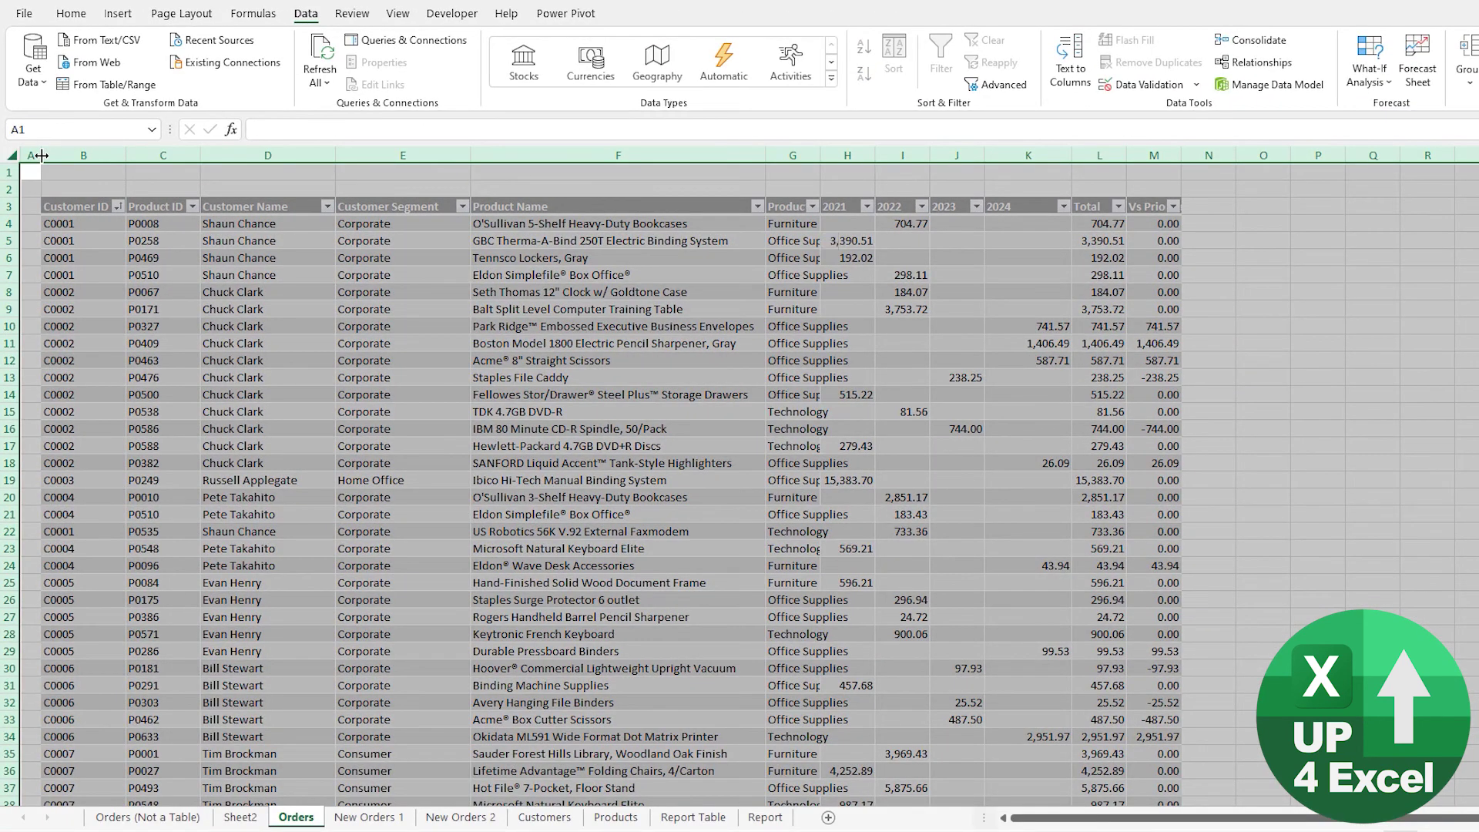
Step: Autofit all columns and spot-check the Customer Segment and Product Category lookup formulas
{"action": "double_click", "coordinate": [42, 154]}
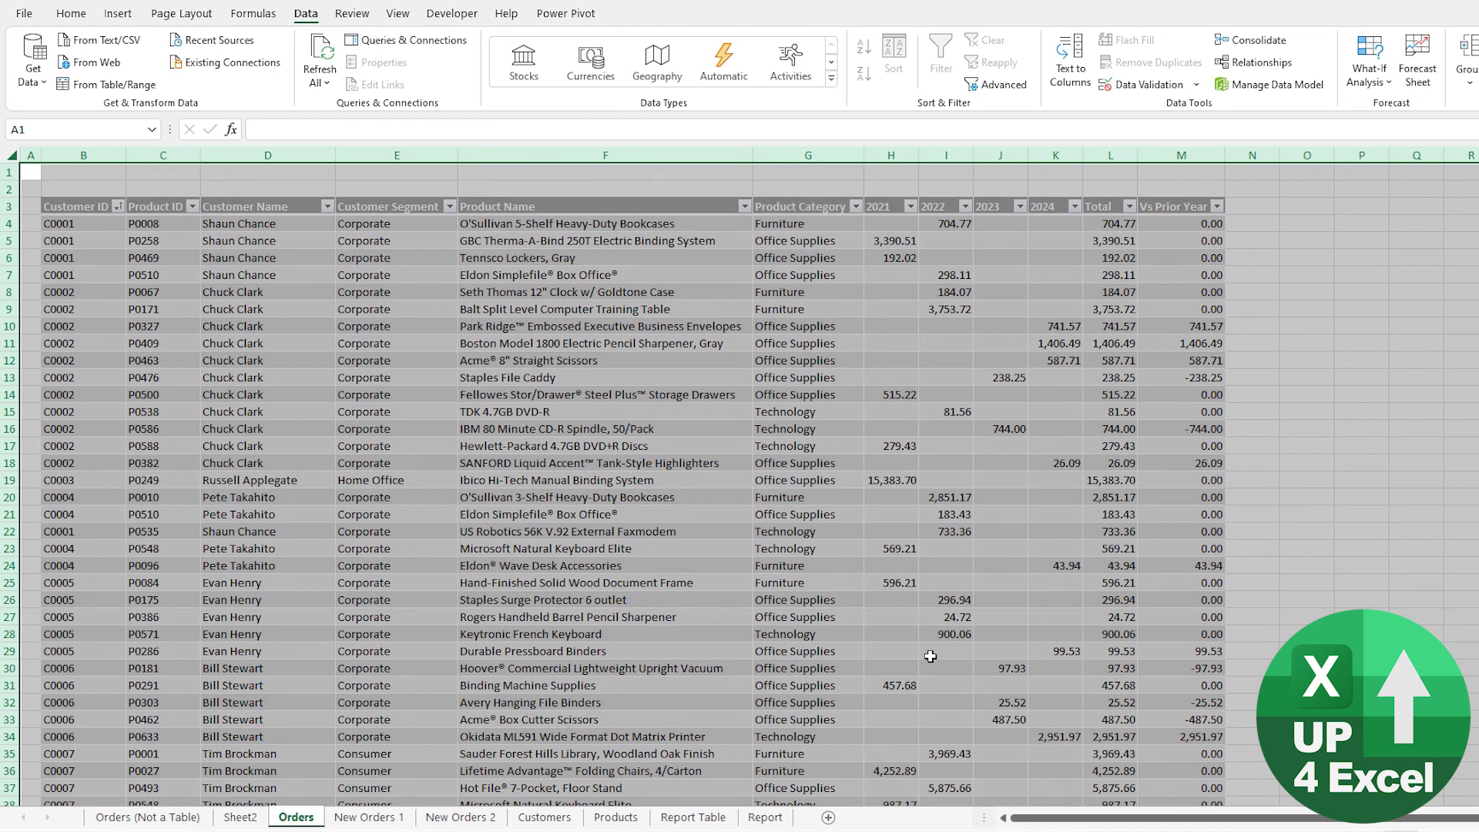
{"action": "left_click", "coordinate": [370, 429]}
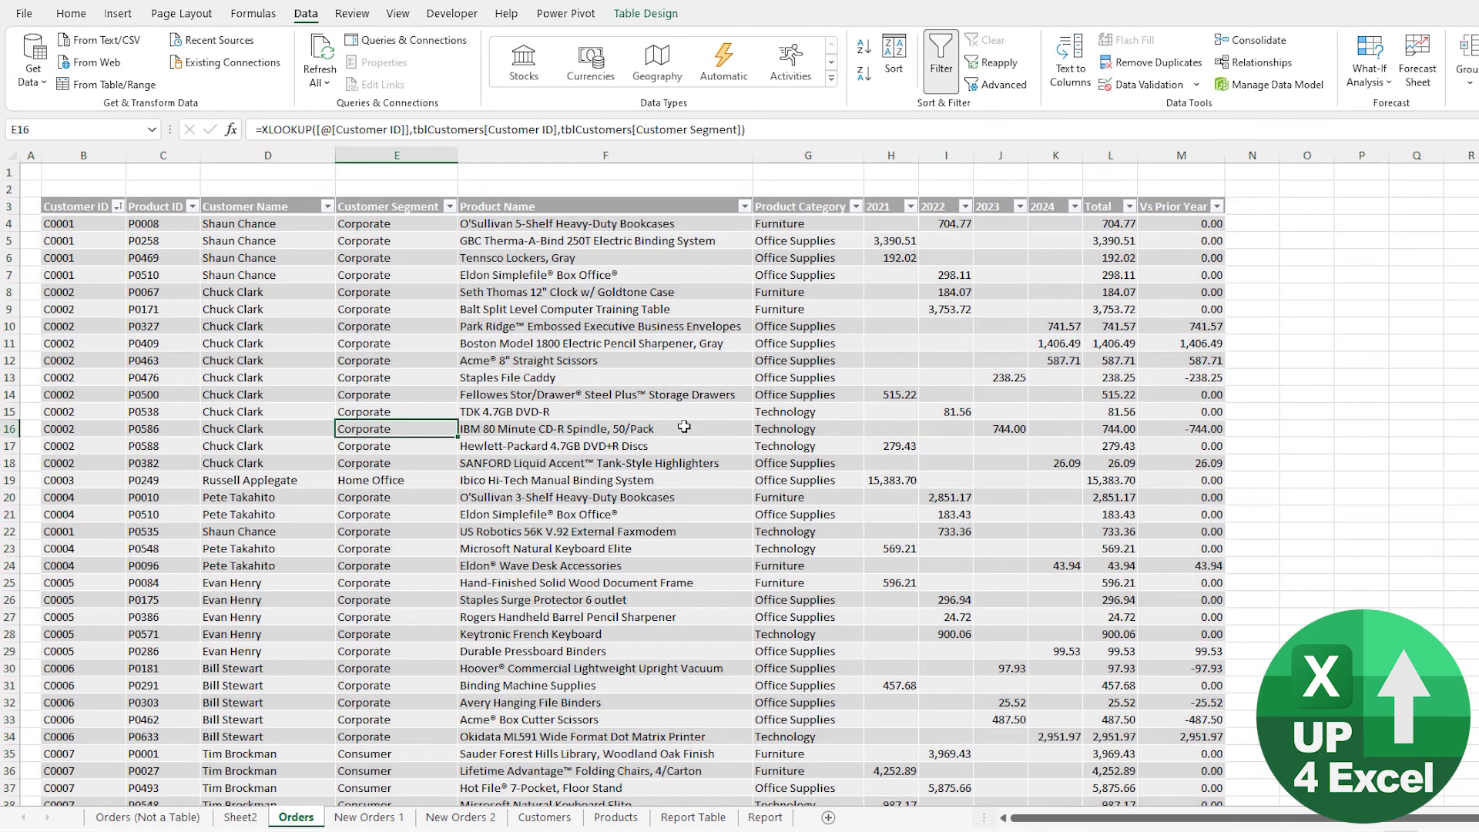
{"action": "left_click_drag", "start_coordinate": [798, 413], "coordinate": [798, 401]}
{"action": "left_click", "coordinate": [416, 362]}
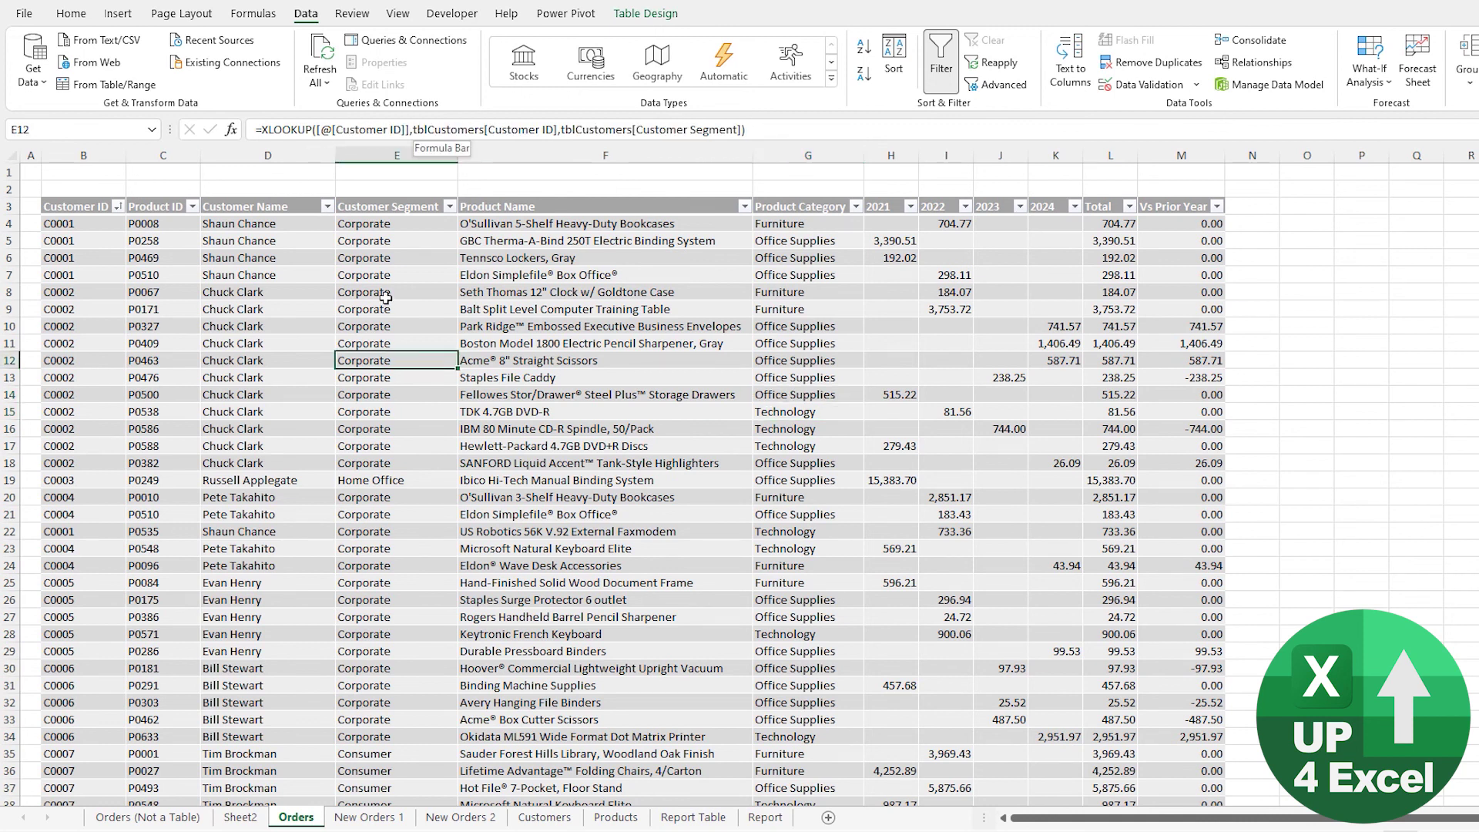
{"action": "left_click", "coordinate": [379, 196]}
{"action": "left_click", "coordinate": [508, 199], "text": "ctrl"}
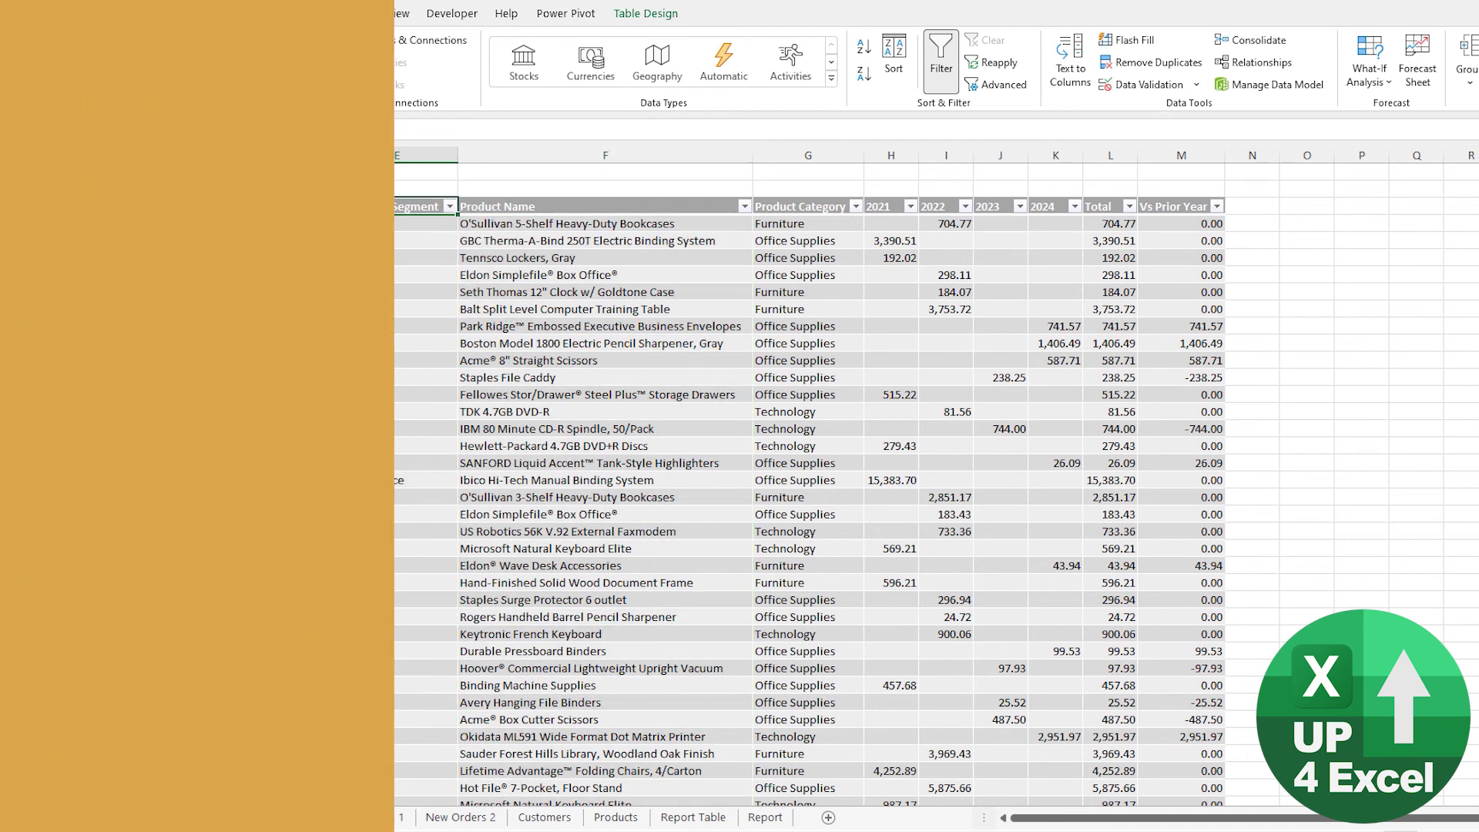